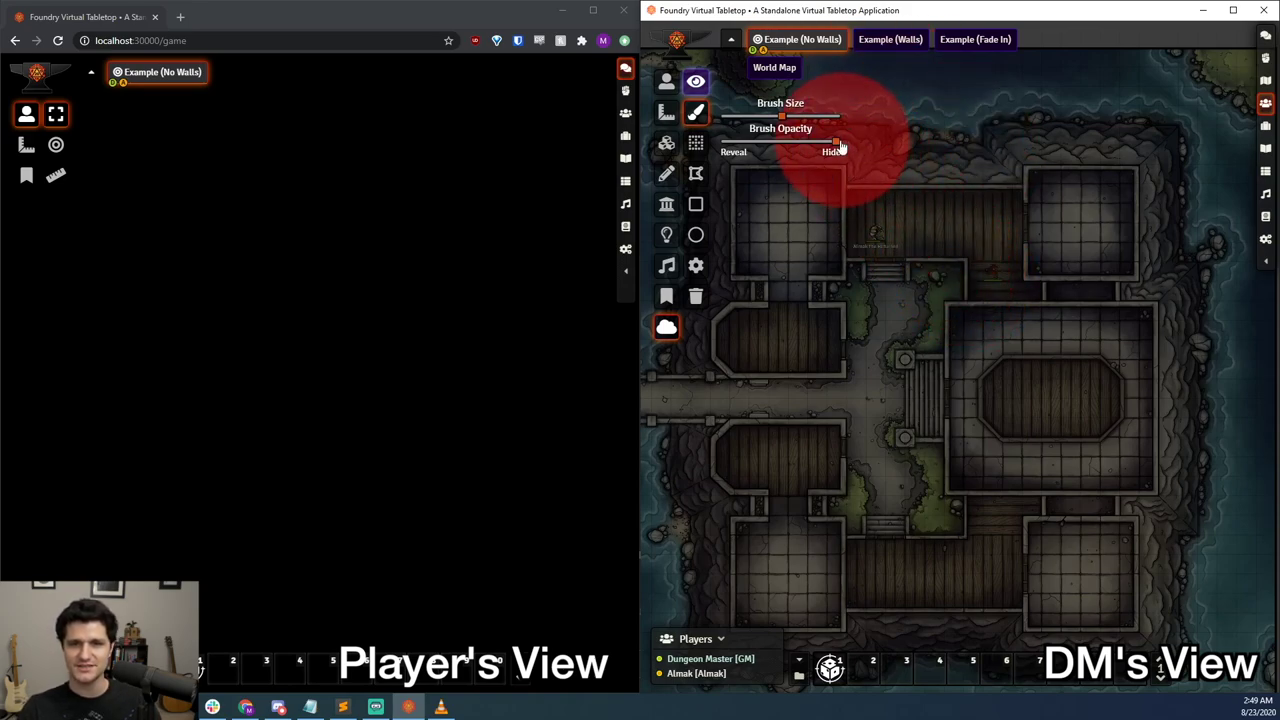
- Reduce the brush size, set the brush opacity to Reveal and uncover the northern wooden walkway around the character token
mouse_move(835, 141)
left_mouse_down()
mouse_move(728, 141)
mouse_move(762, 118)
mouse_move(745, 118)
left_mouse_up()
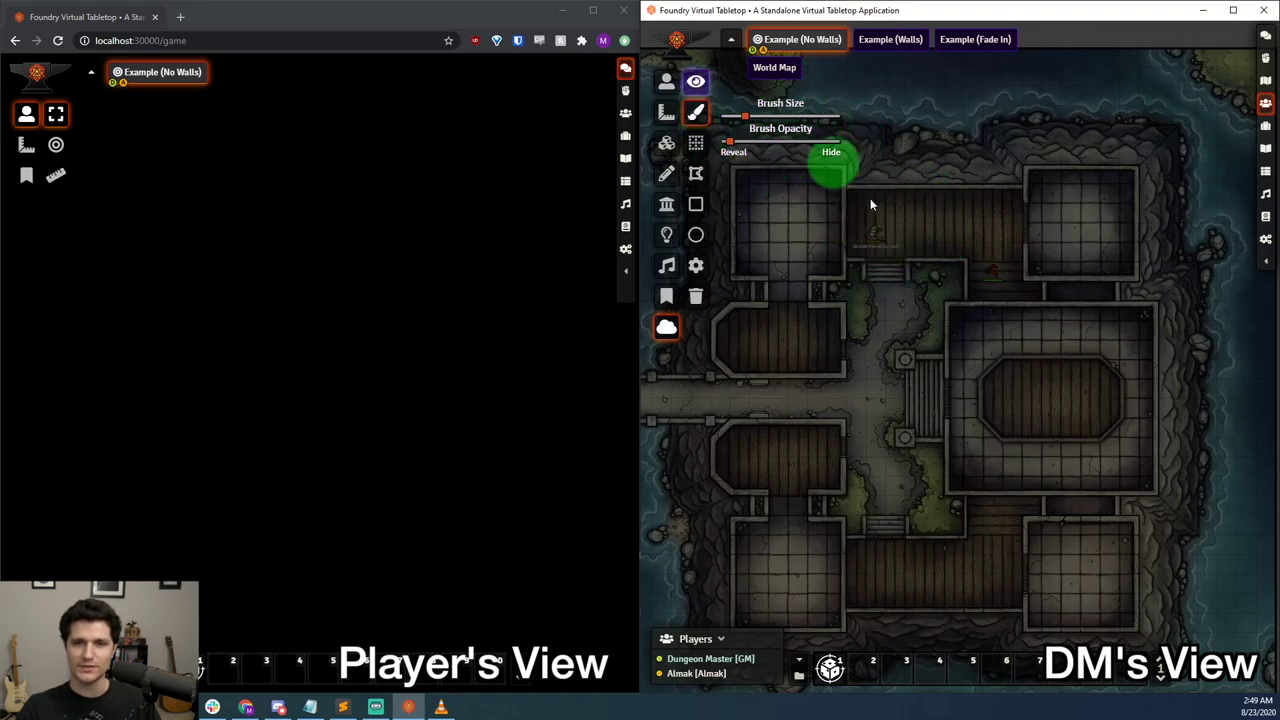
left_click(898, 231)
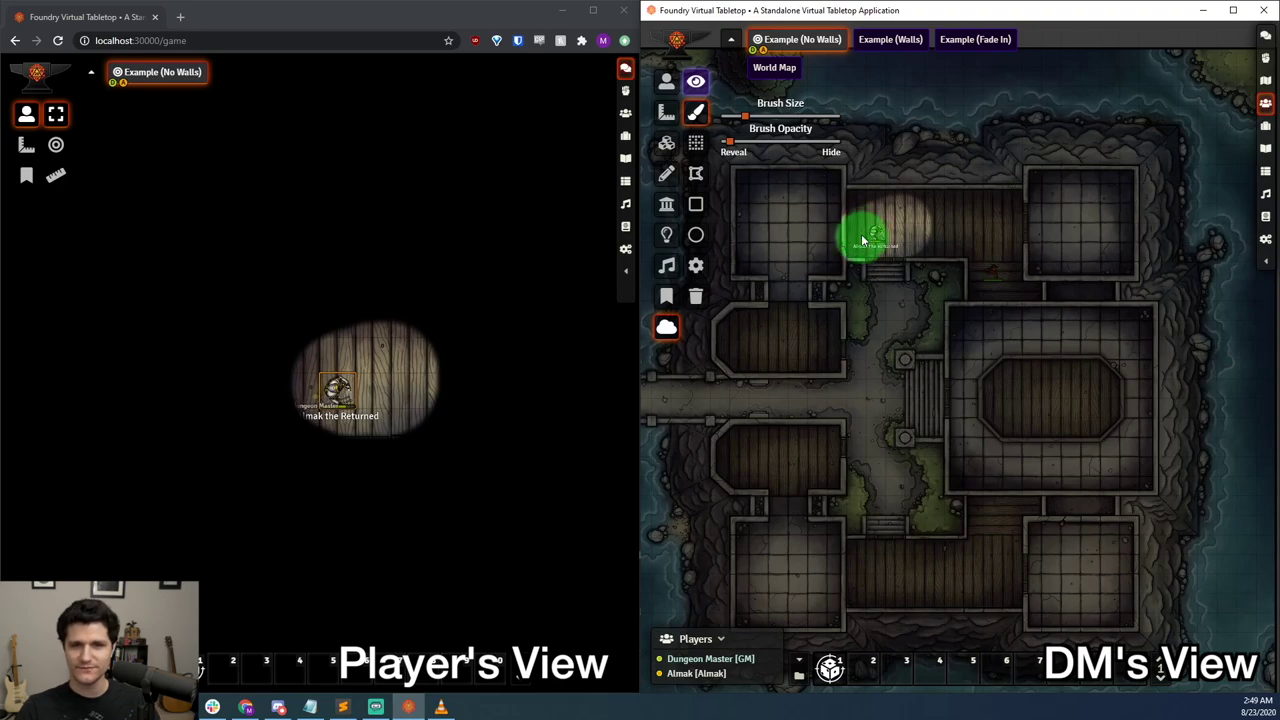
mouse_move(864, 207)
left_mouse_down()
mouse_move(948, 211)
mouse_move(948, 232)
mouse_move(885, 229)
mouse_move(910, 233)
left_mouse_up()
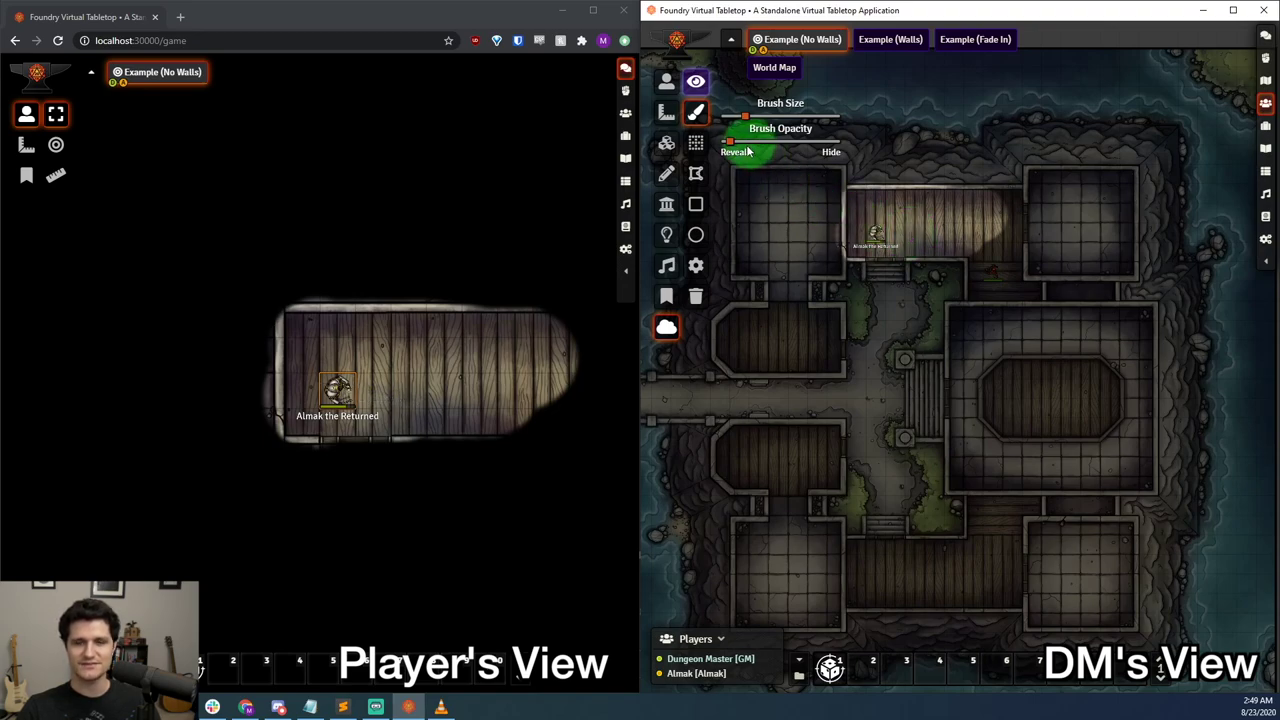
- Cover the eastern part of the revealed walkway at full Hide opacity, then partly uncover it at about half brush opacity
left_click_drag(730, 141, 836, 141)
mouse_move(928, 197)
left_mouse_down()
mouse_move(986, 206)
mouse_move(943, 214)
mouse_move(943, 234)
left_mouse_up()
left_click_drag(836, 148, 779, 143)
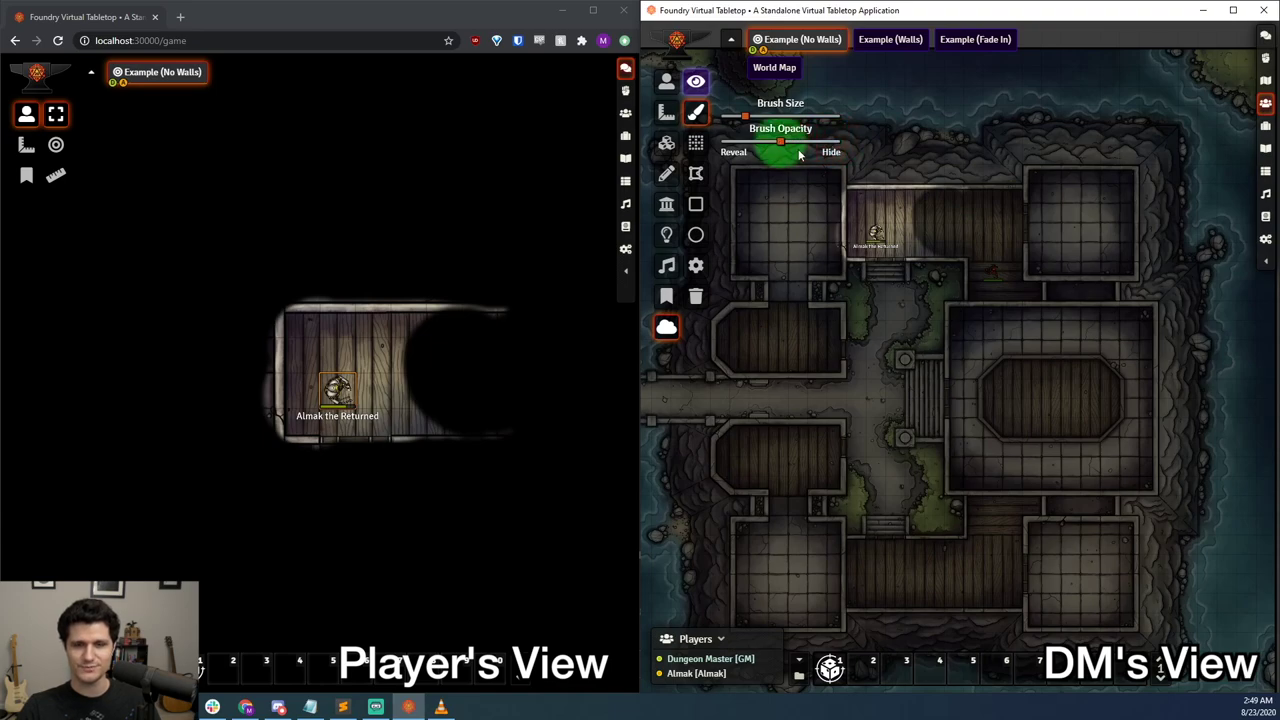
left_click(938, 231)
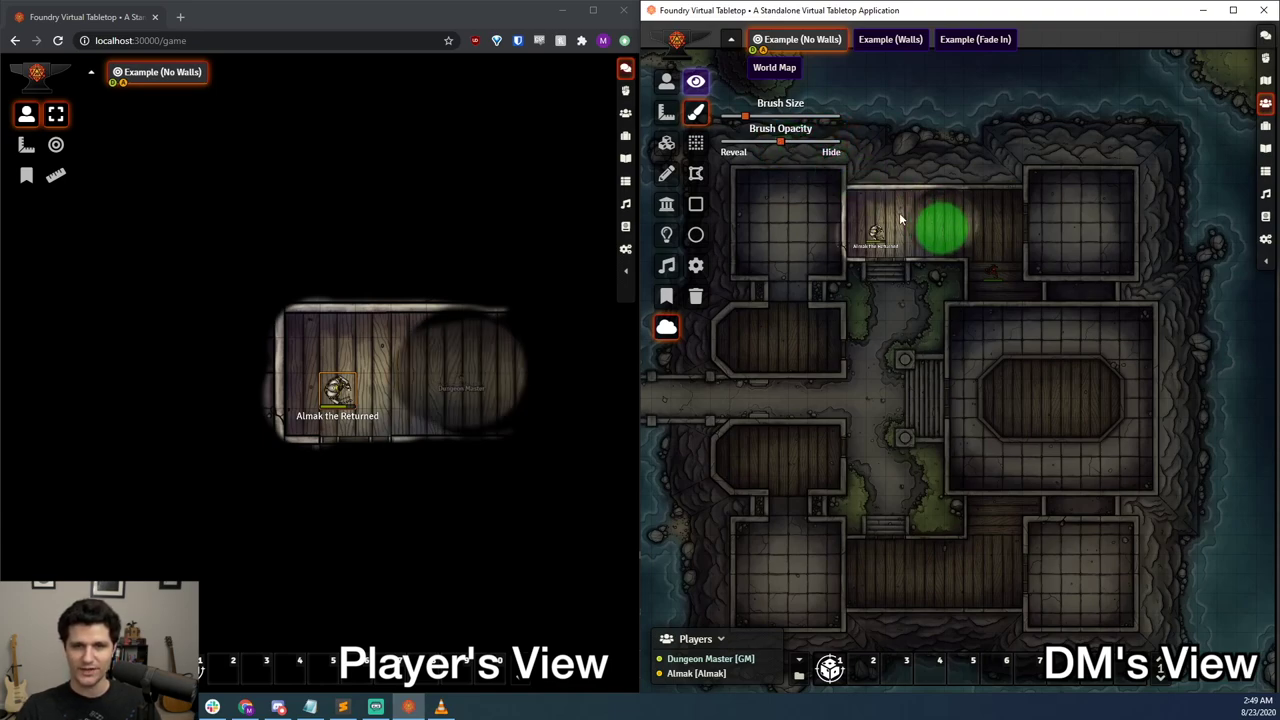
- Uncover the eastern part of the walkway at Reveal opacity, then cover the whole walkway again at full Hide opacity
left_click_drag(779, 143, 695, 145)
mouse_move(971, 217)
left_mouse_down()
mouse_move(929, 220)
mouse_move(943, 214)
left_mouse_up()
left_click_drag(724, 142, 834, 143)
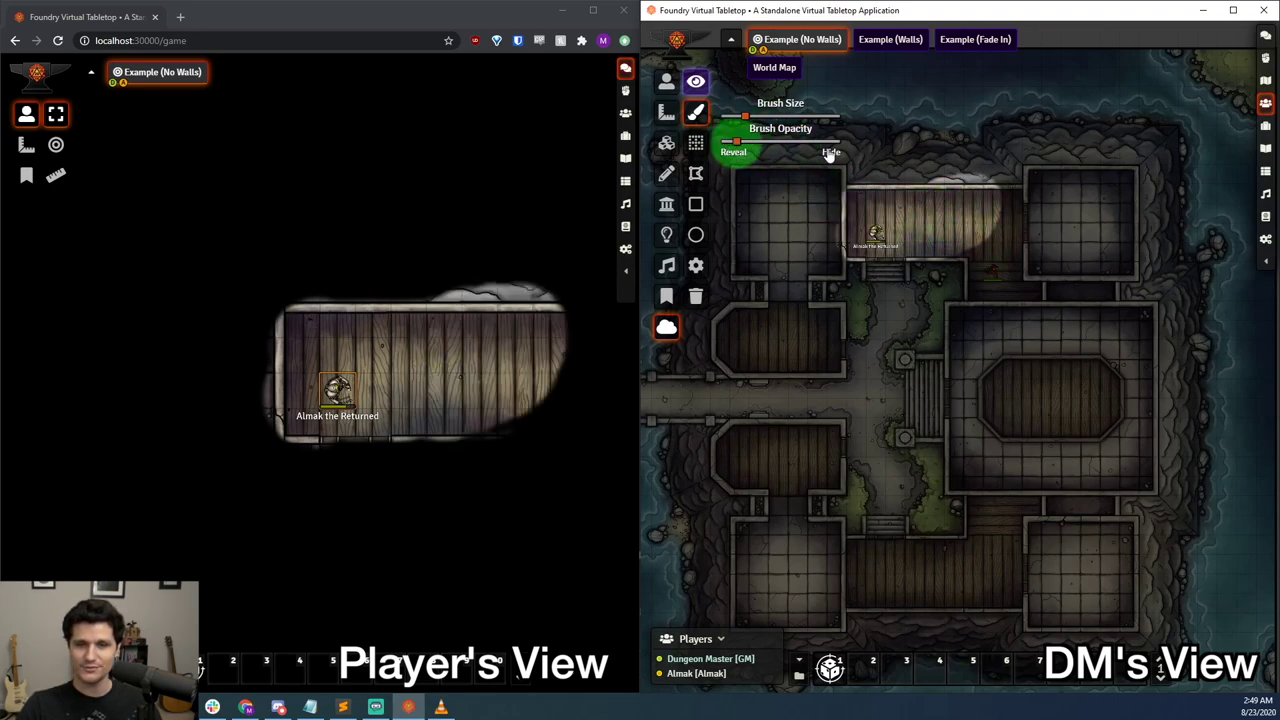
mouse_move(950, 241)
left_mouse_down()
mouse_move(850, 236)
mouse_move(877, 236)
left_mouse_up()
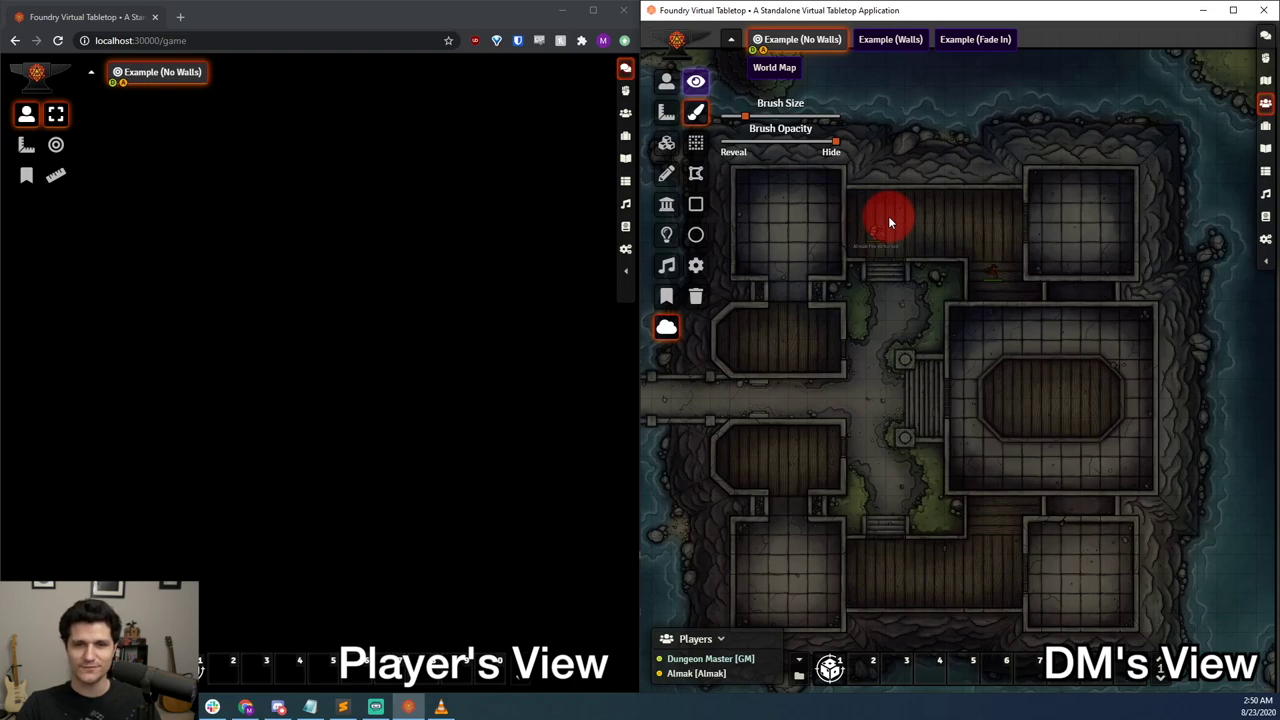
- Toggle the scene's fog overlay off and back on to compare the player's view with and without it
left_click(694, 87)
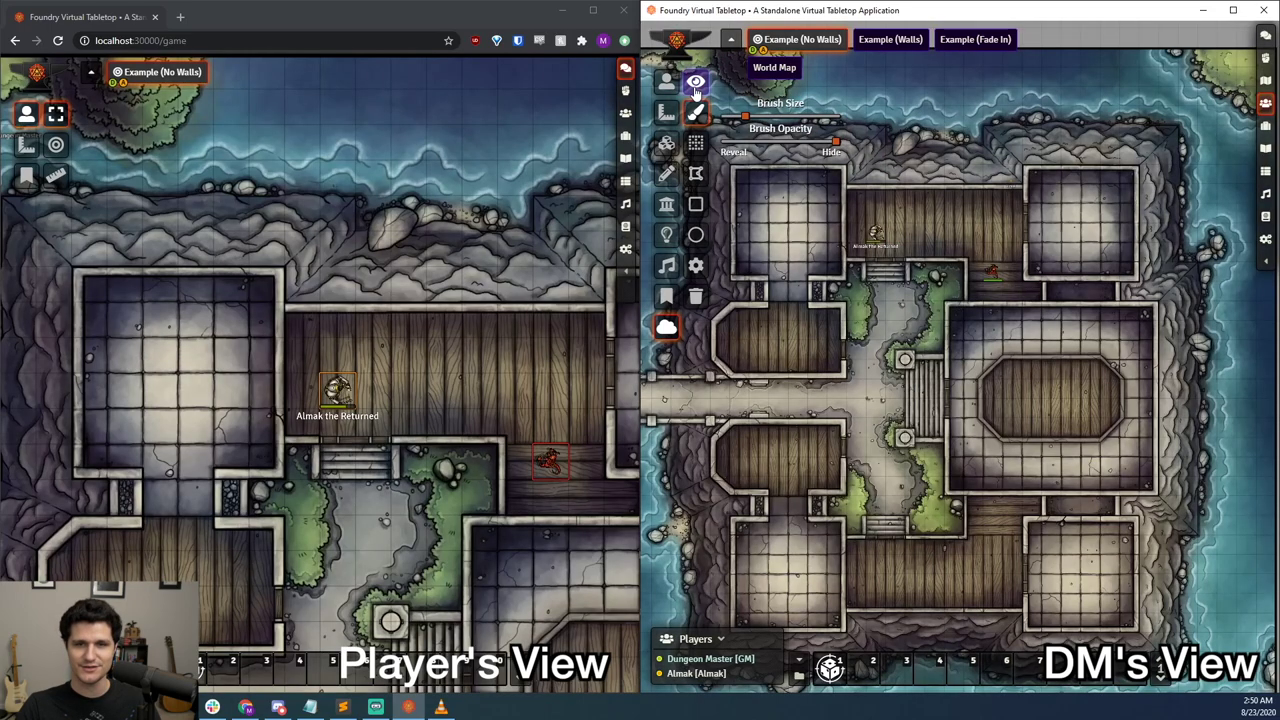
left_click(696, 87)
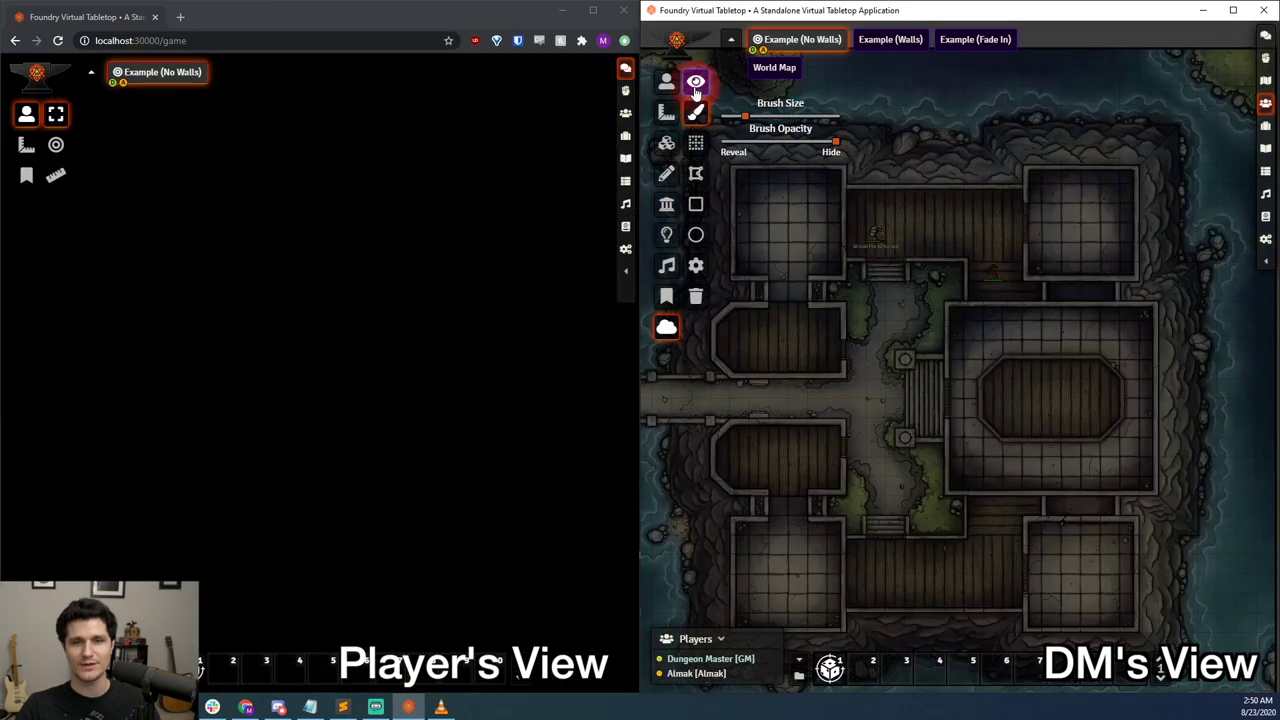
left_click(696, 87)
left_click(696, 87)
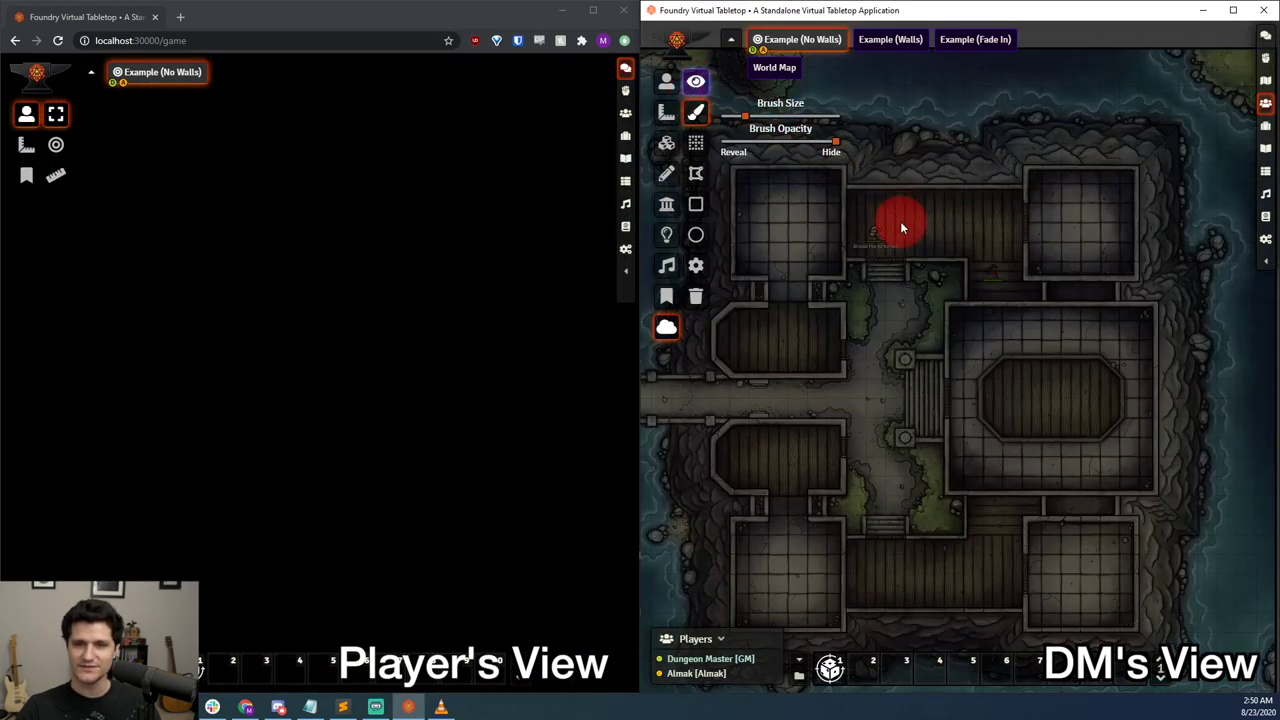
left_click(666, 204)
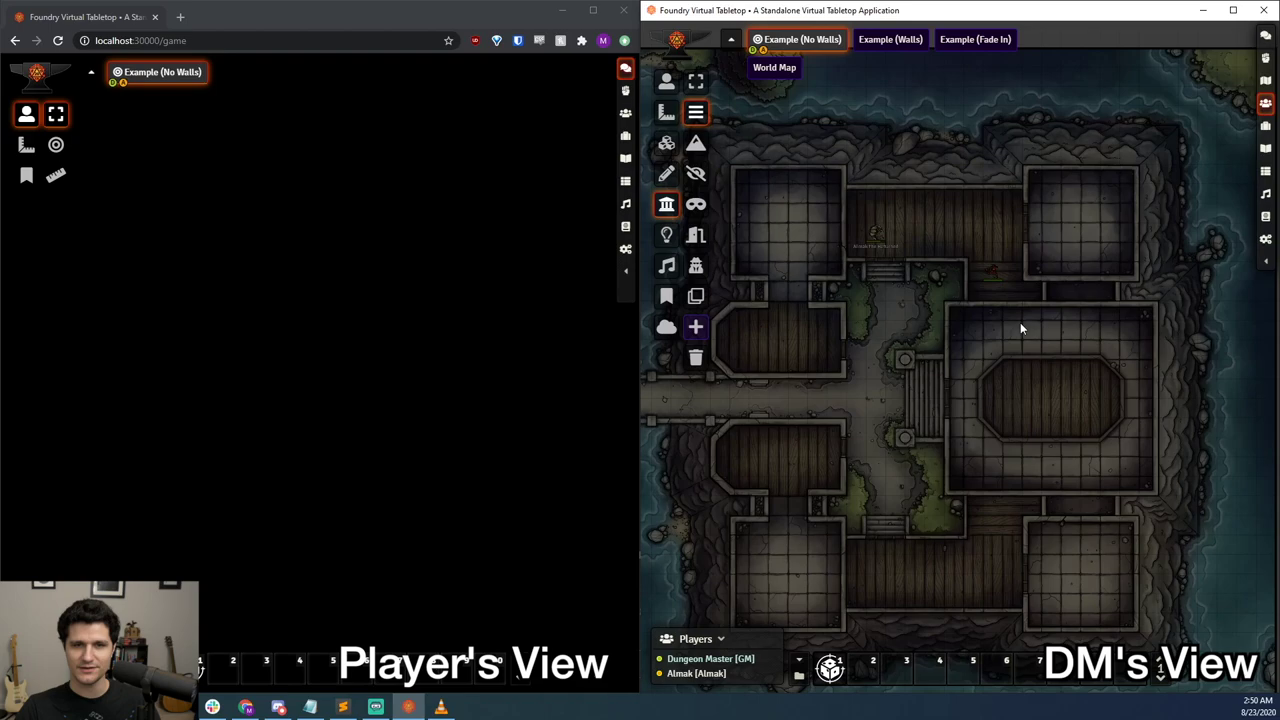
left_click(666, 326)
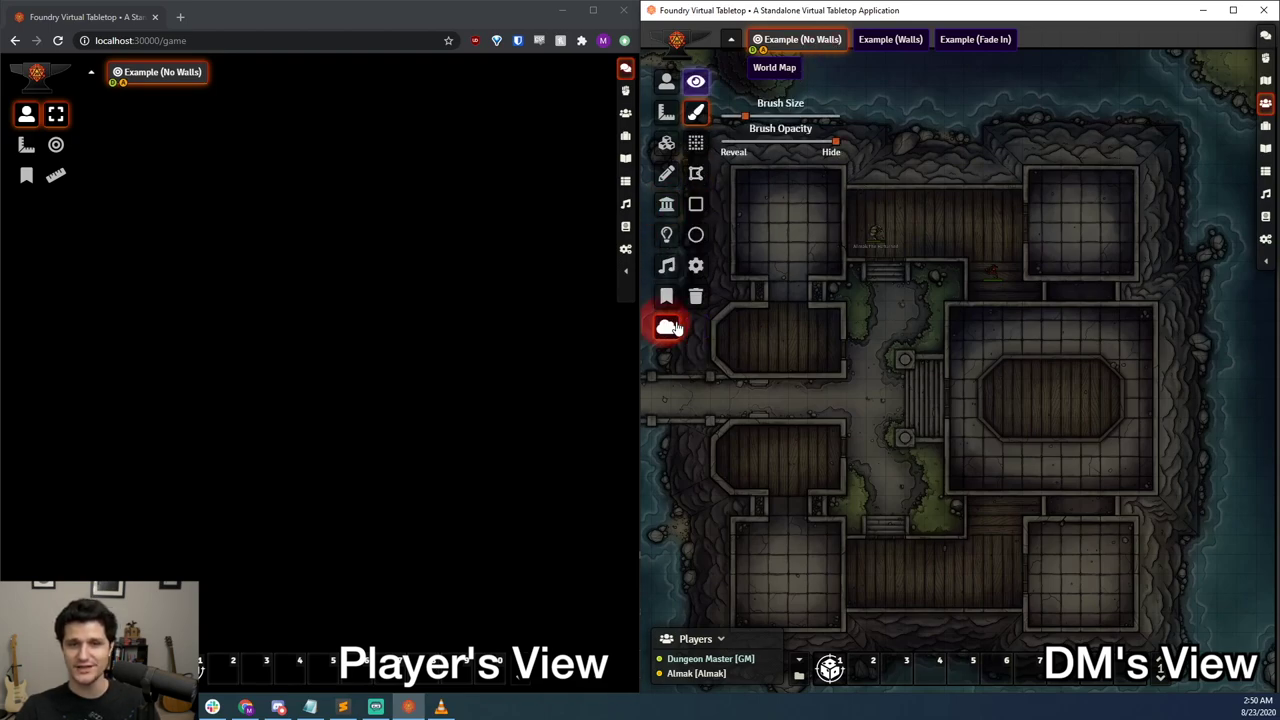
left_click(697, 82)
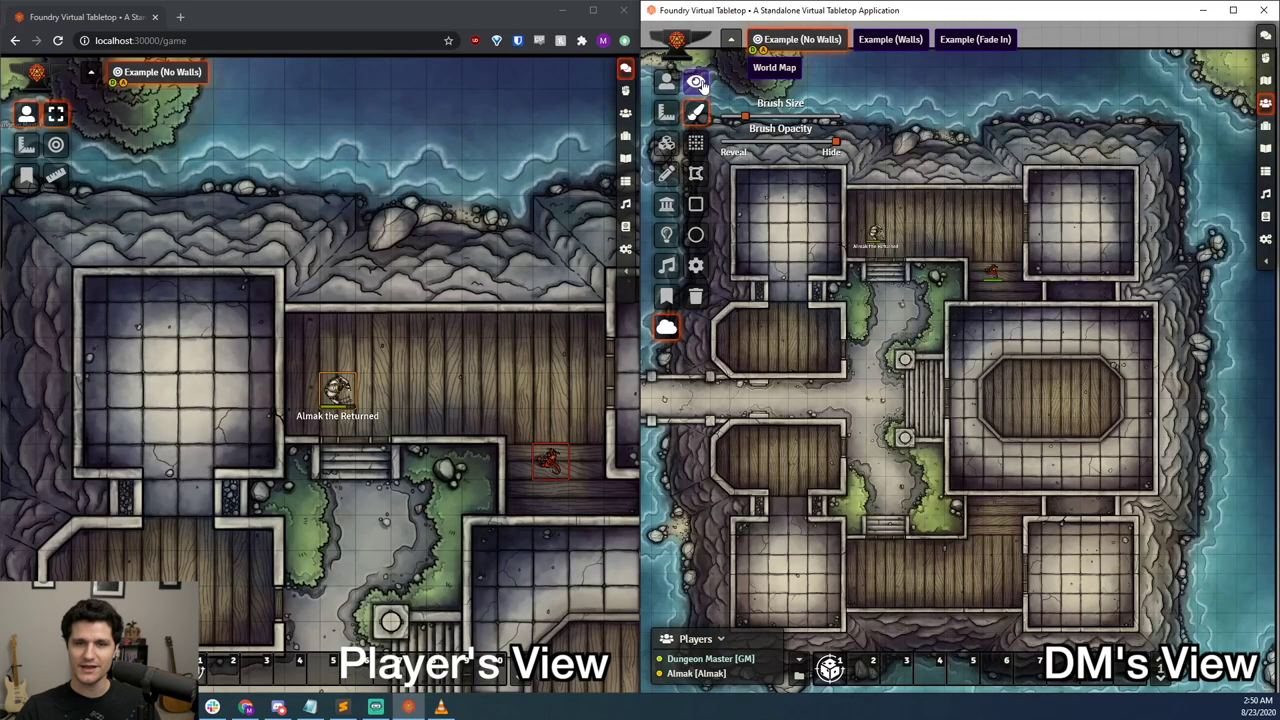
left_click(697, 82)
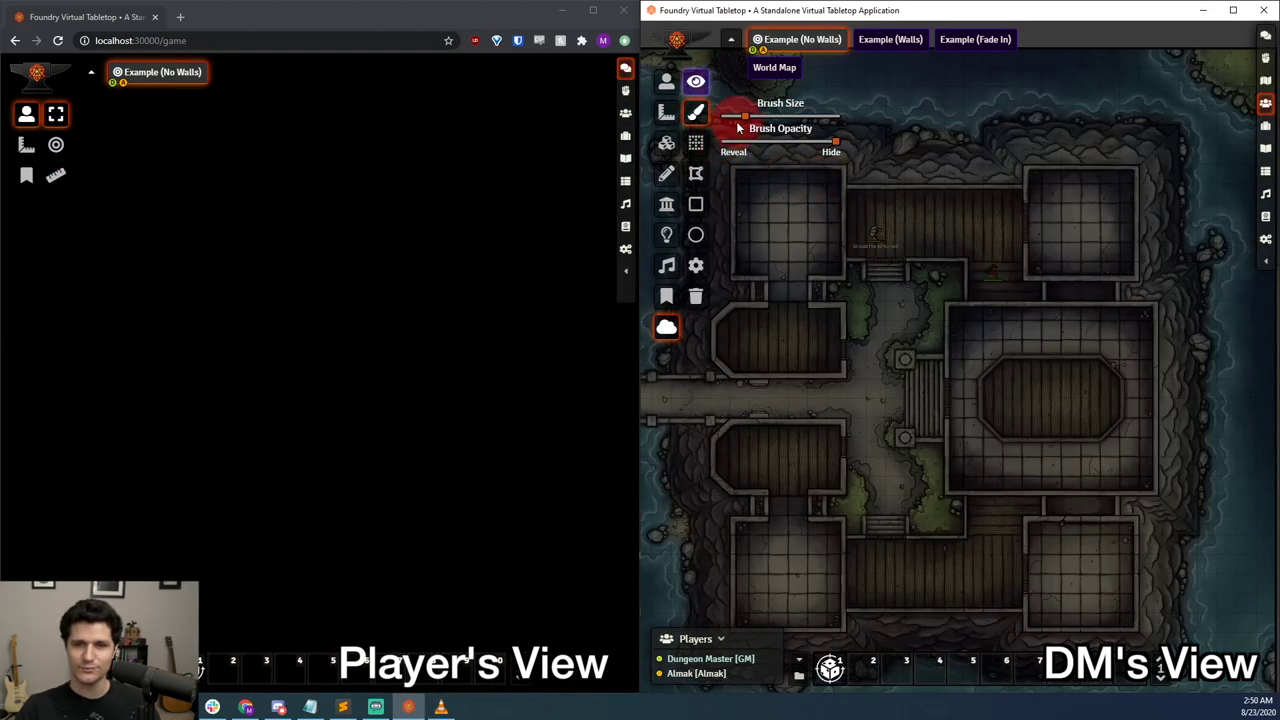
- Set the brush opacity to Reveal and uncover a small patch around the character token on the northern walkway
left_click_drag(834, 141, 726, 143)
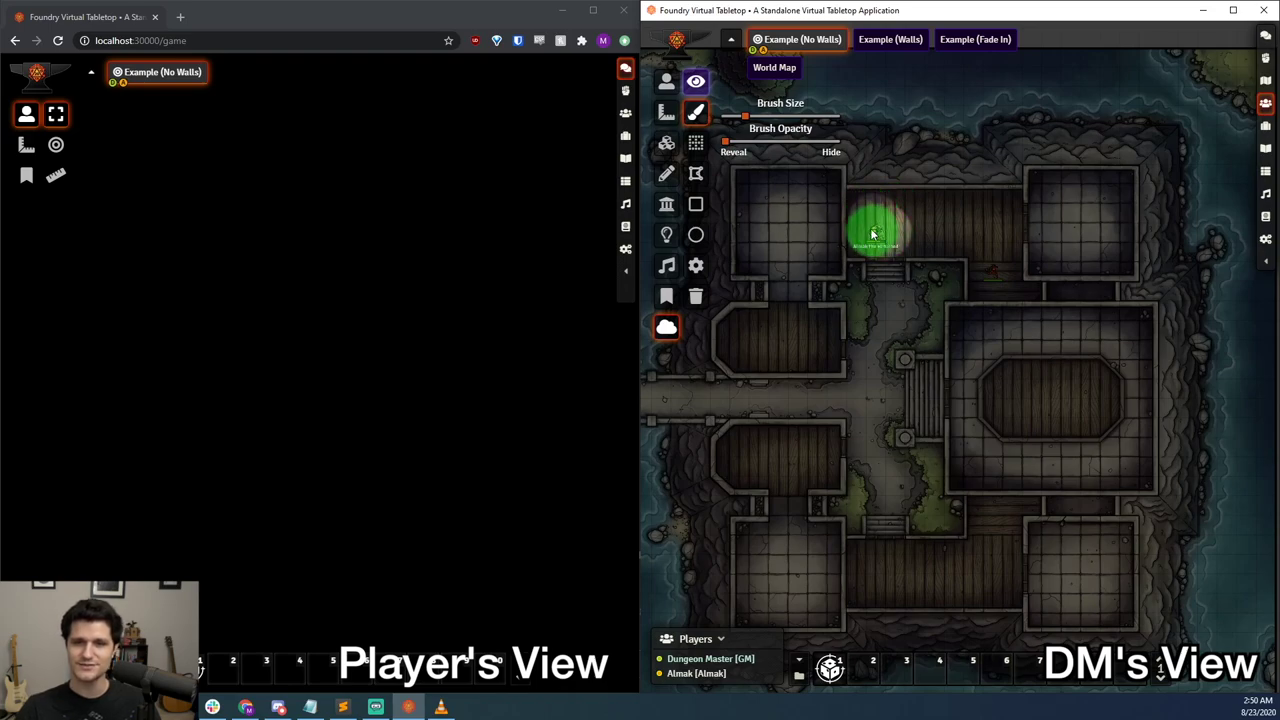
left_click(895, 222)
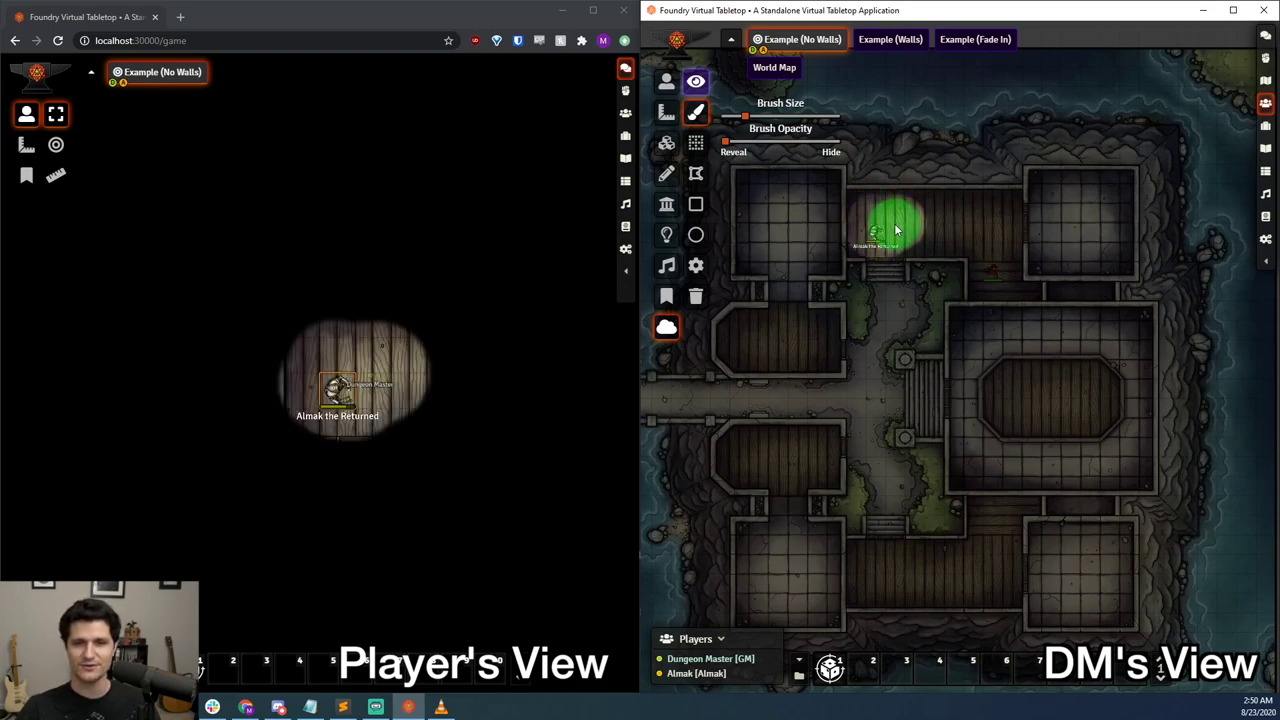
- Activate the World Map scene and uncover the Kingdom of Karlsgard and Thurfell Forest areas
right_click(774, 67)
left_click(780, 92)
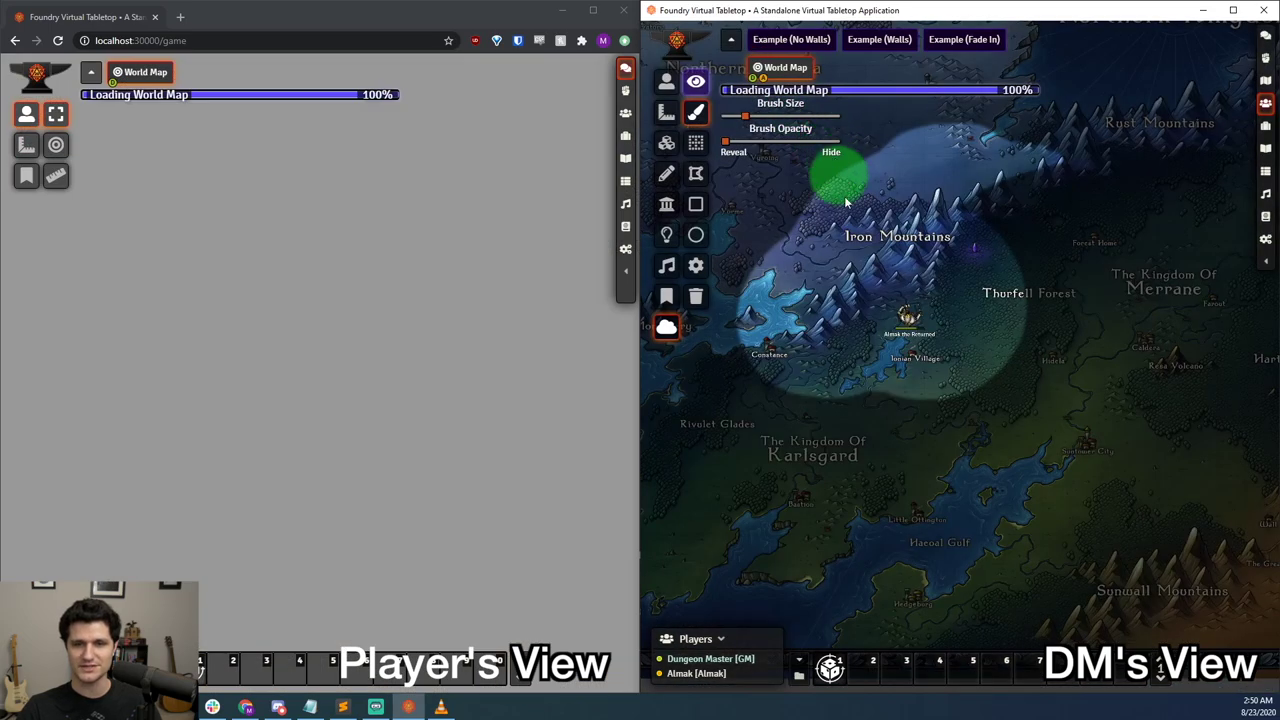
mouse_move(998, 225)
left_mouse_down()
mouse_move(1014, 343)
mouse_move(857, 380)
mouse_move(789, 429)
mouse_move(787, 450)
mouse_move(800, 449)
left_mouse_up()
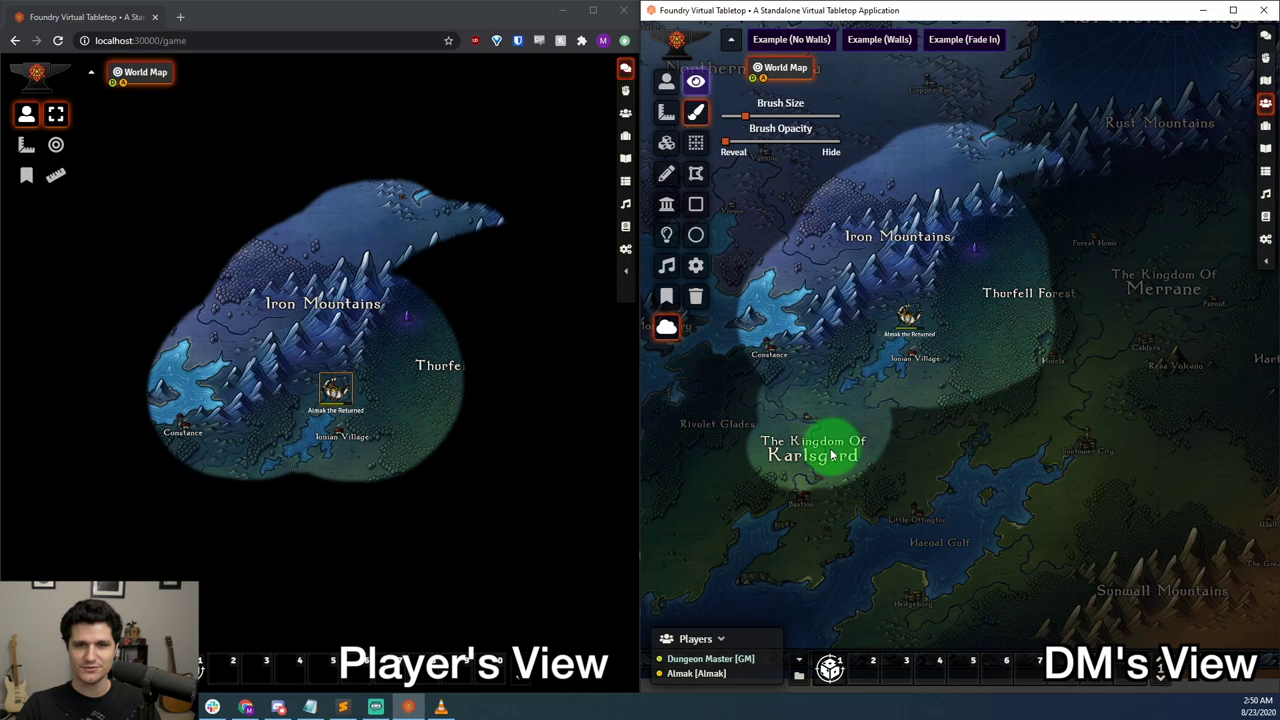
left_click_drag(1063, 297, 1046, 334)
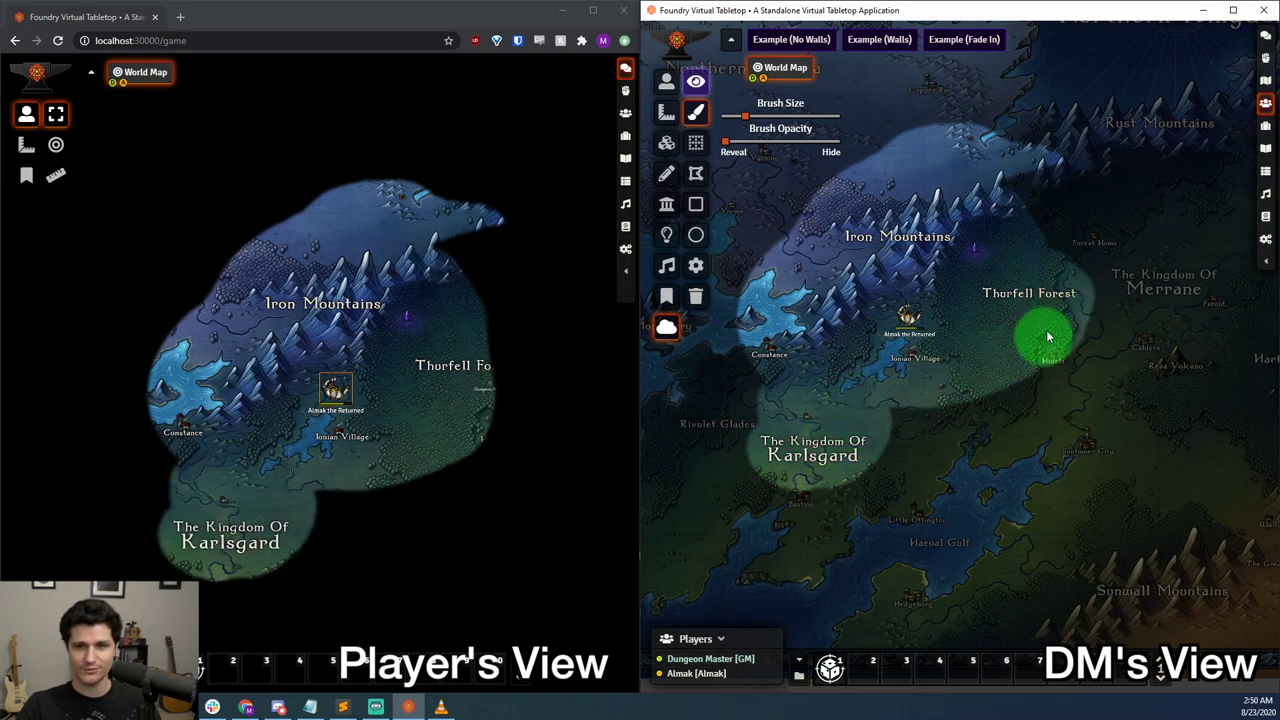
- Activate the Example (No Walls) scene again
right_click(812, 42)
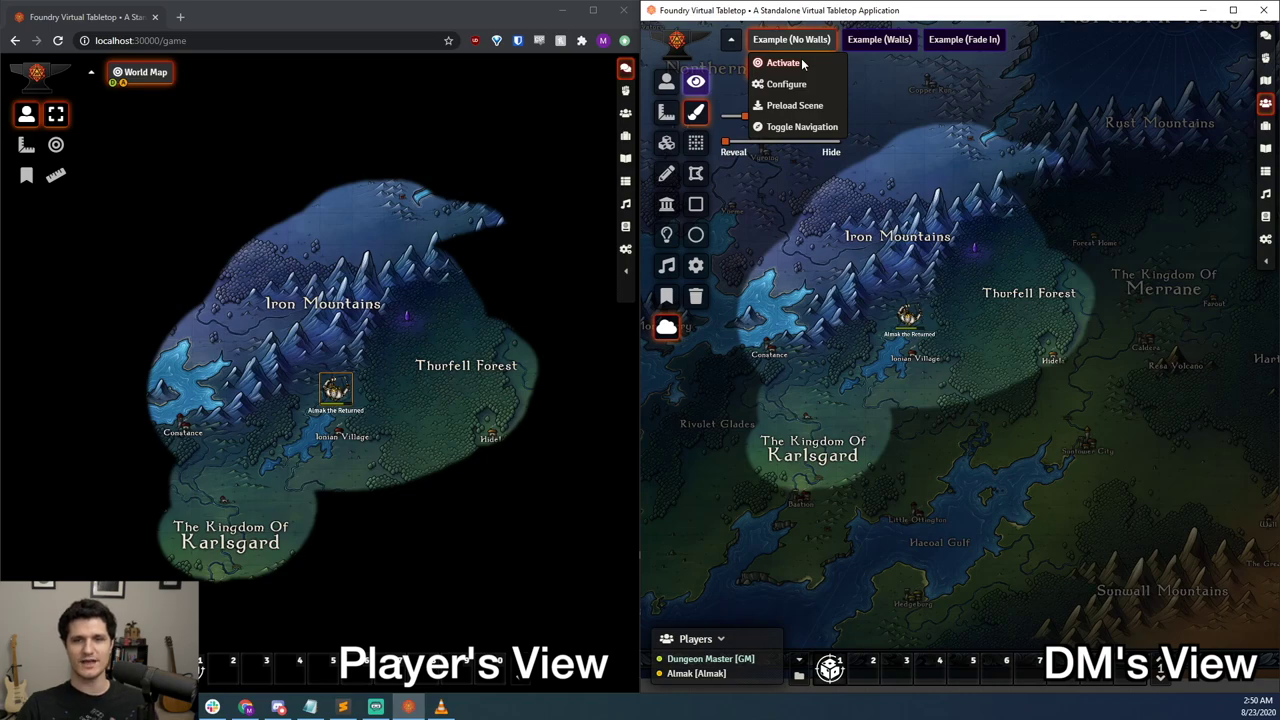
left_click(782, 63)
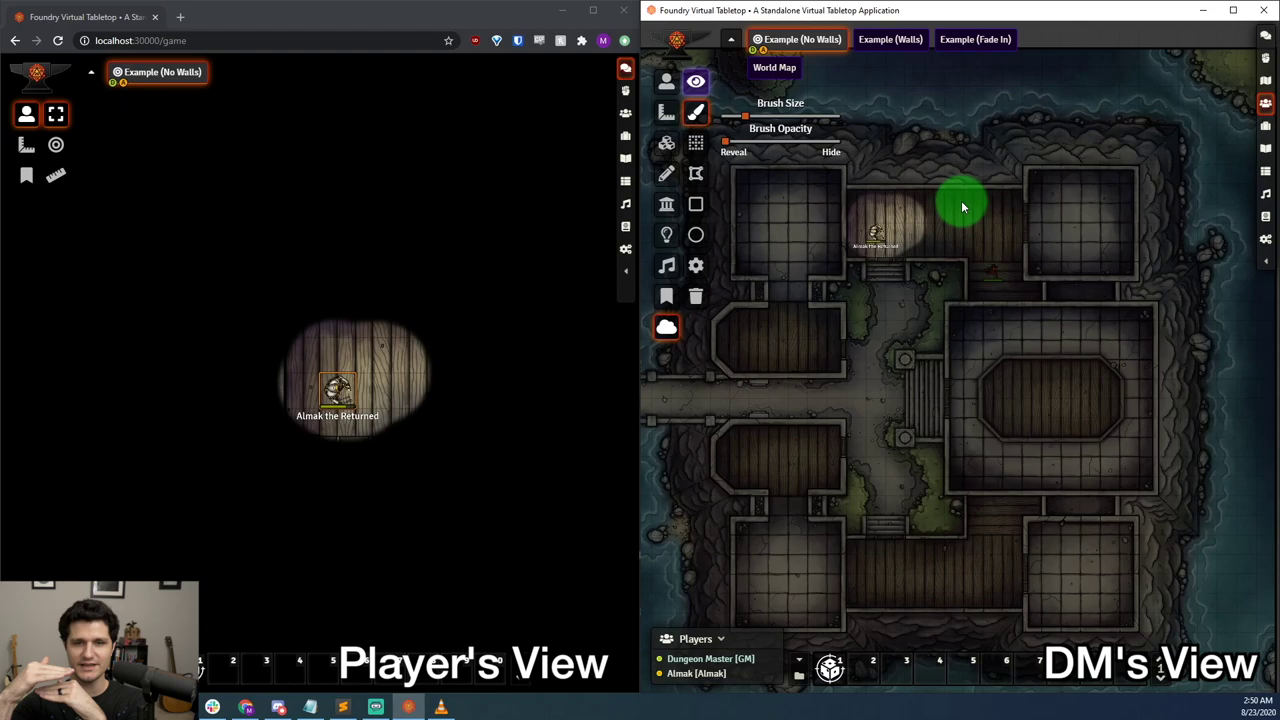
- Dim the revealed patch around the character token at about half brush opacity, then cover it completely at full Hide opacity
mouse_move(724, 141)
left_mouse_down()
mouse_move(824, 148)
mouse_move(785, 150)
left_mouse_up()
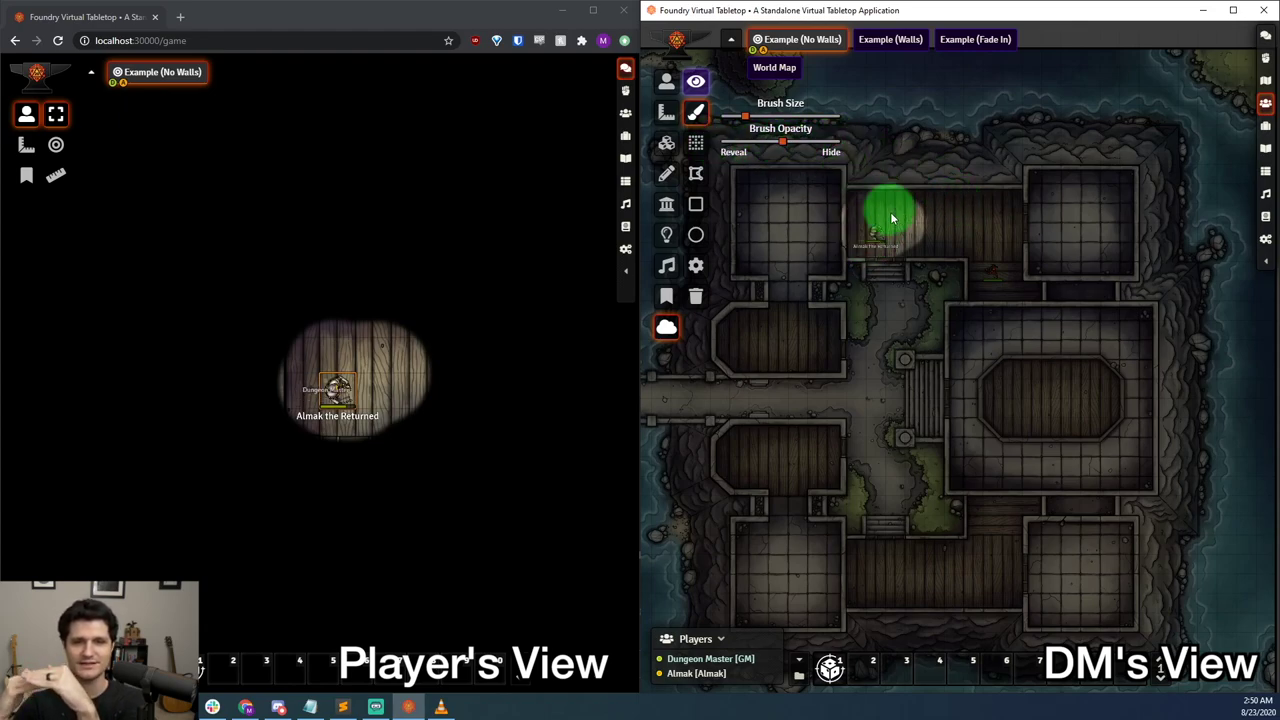
mouse_move(893, 238)
left_mouse_down()
mouse_move(852, 221)
mouse_move(870, 232)
left_mouse_up()
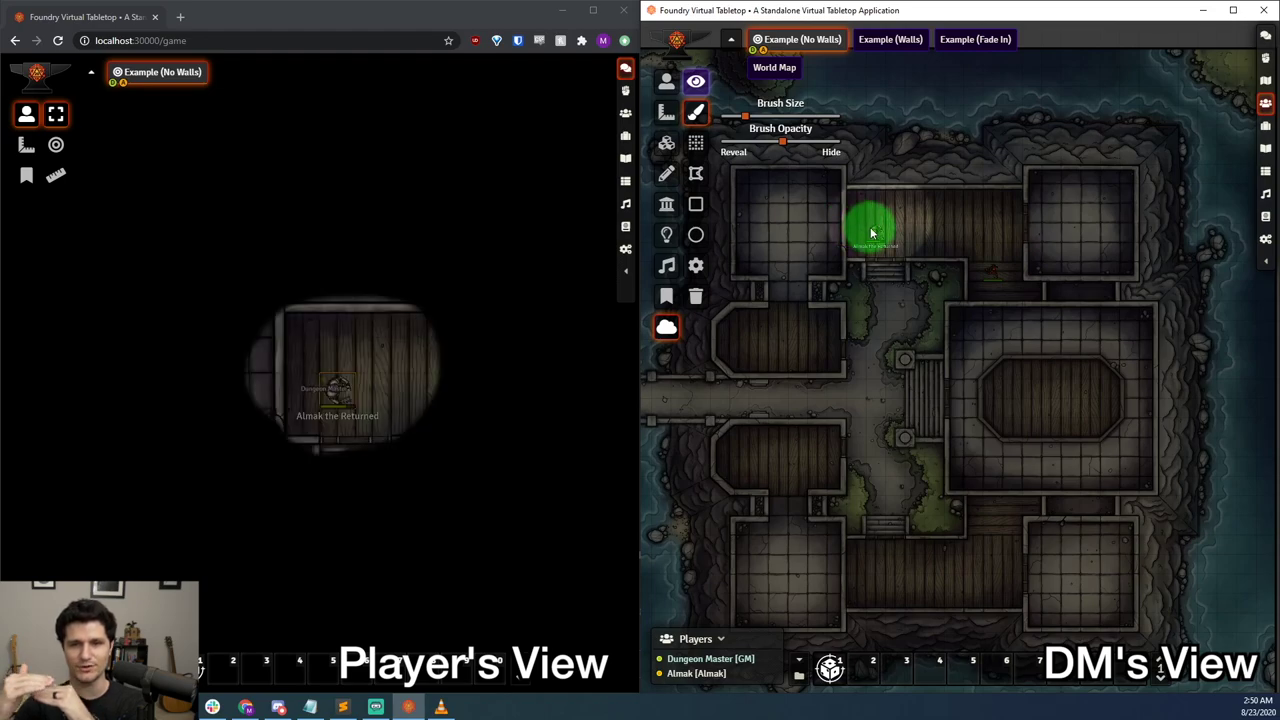
left_click_drag(783, 141, 836, 141)
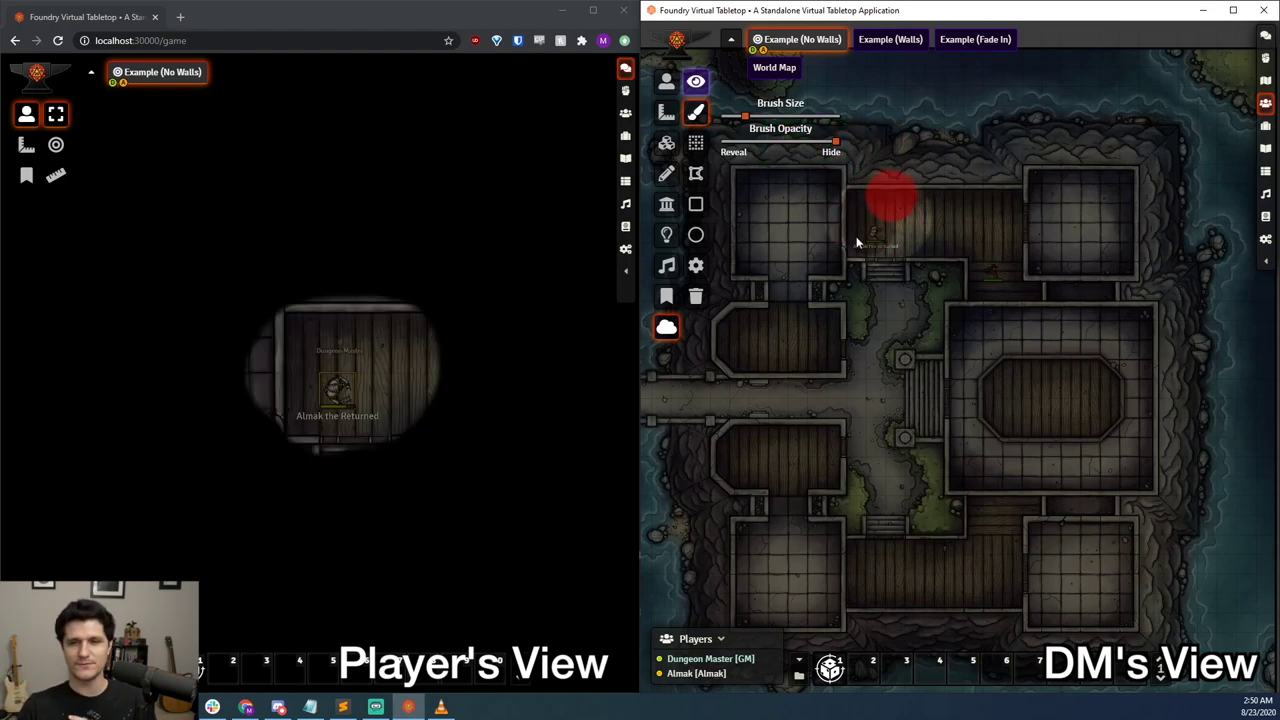
mouse_move(856, 242)
left_mouse_down()
mouse_move(906, 244)
mouse_move(853, 242)
mouse_move(898, 230)
left_mouse_up()
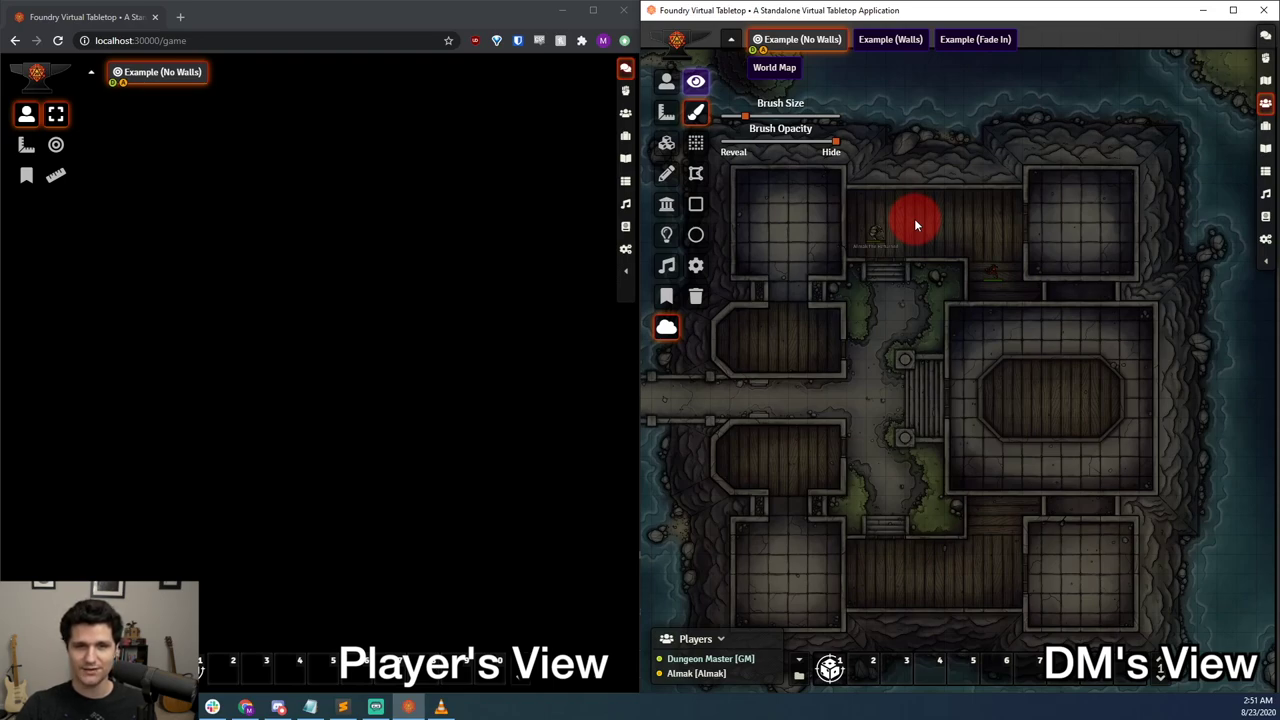
- Set the brush opacity to full Reveal and uncover the floor around the character token with a small brush
left_click_drag(836, 141, 724, 141)
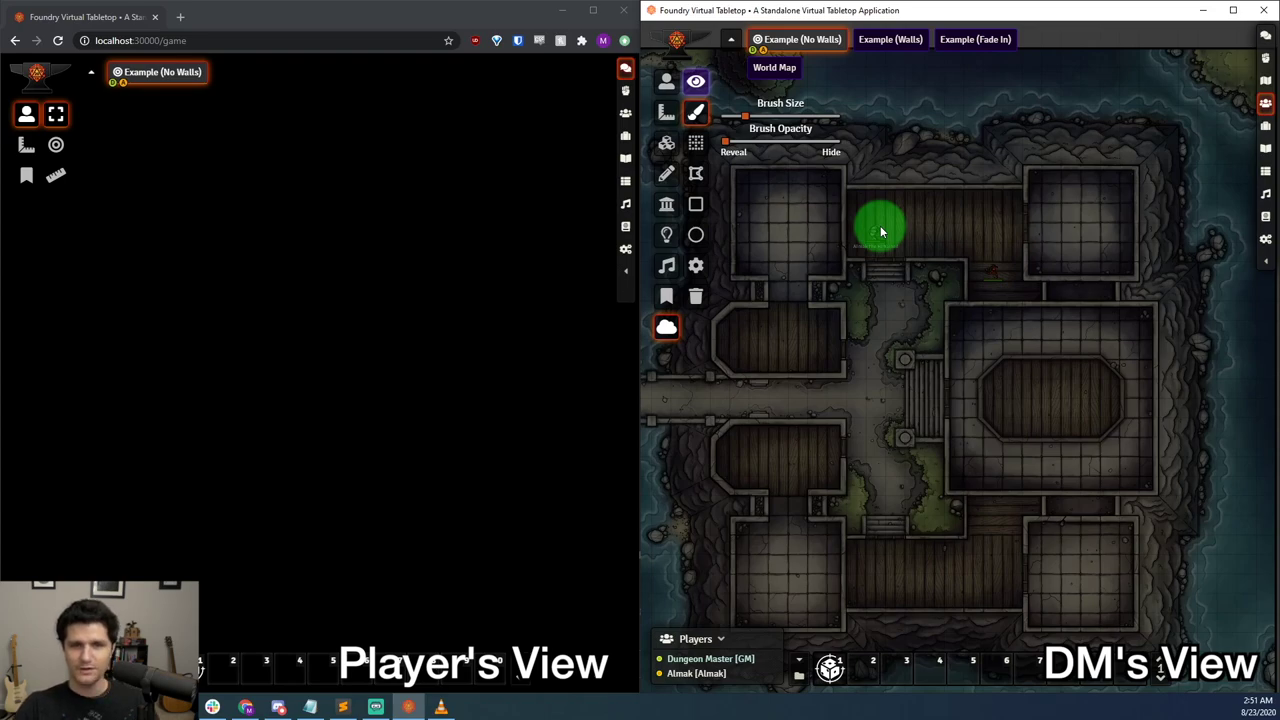
left_click(695, 234)
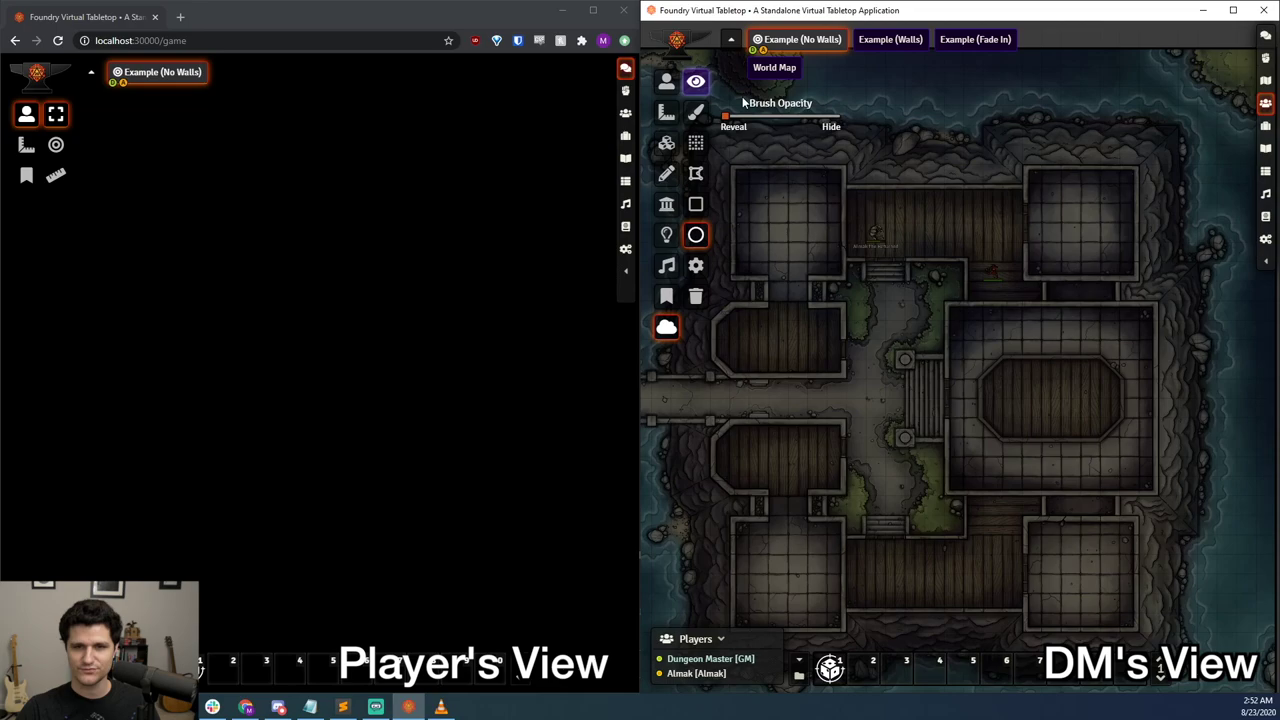
left_click(695, 111)
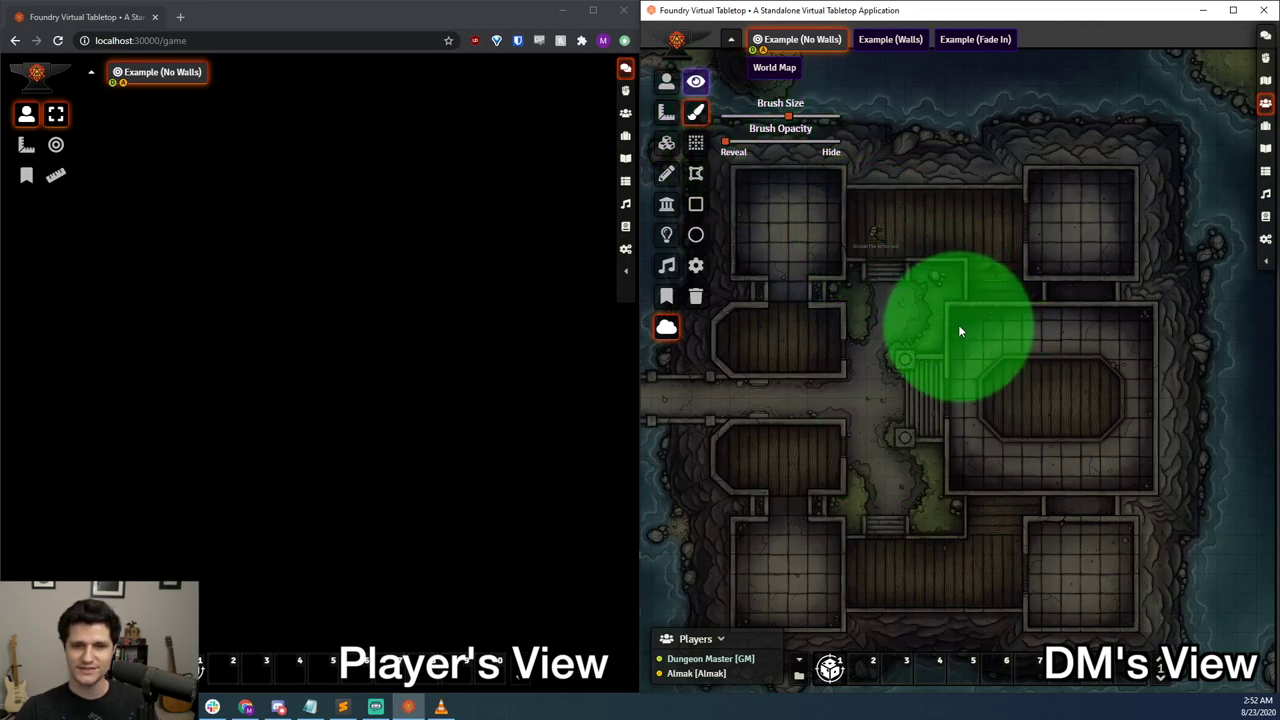
left_click(666, 204)
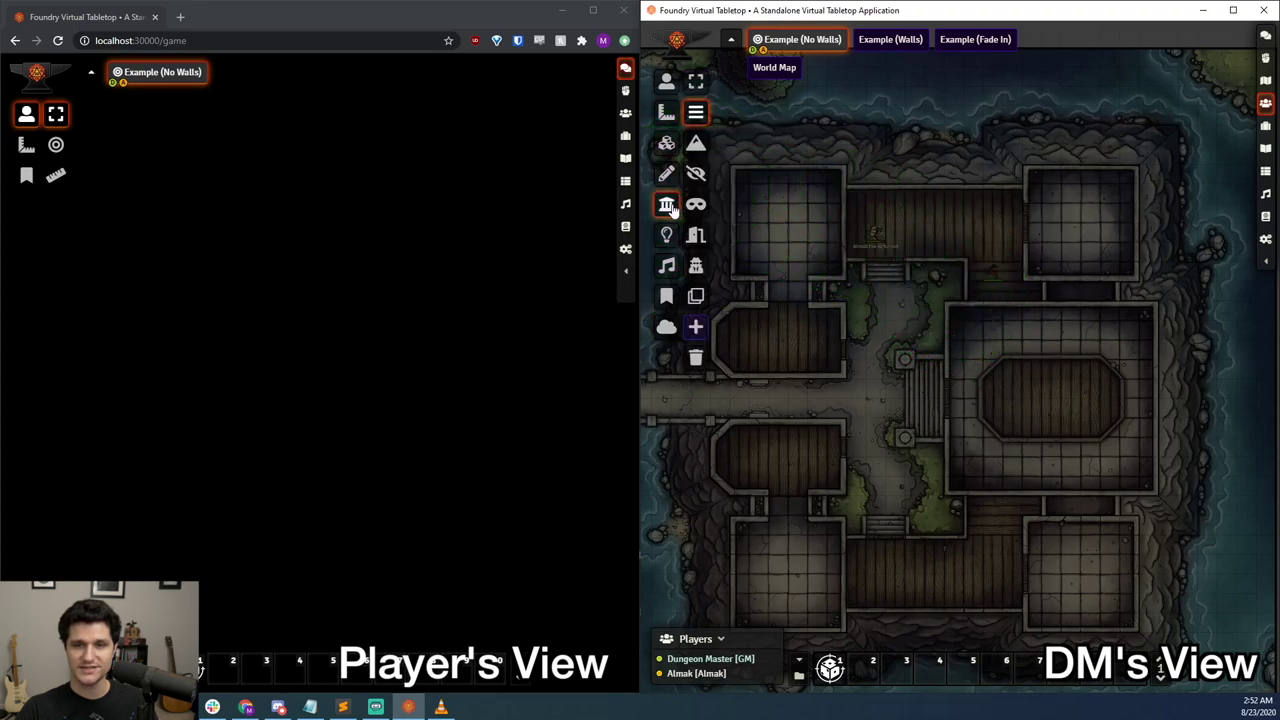
left_click(666, 326)
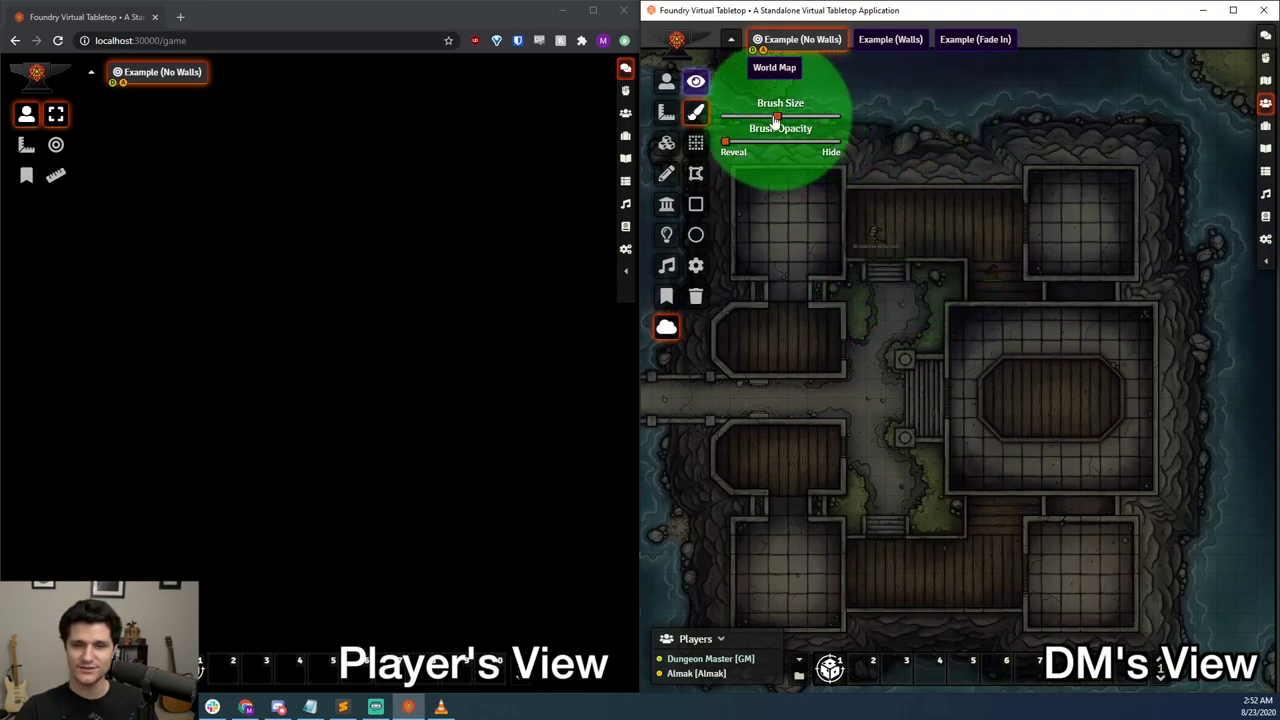
left_click_drag(766, 122, 751, 122)
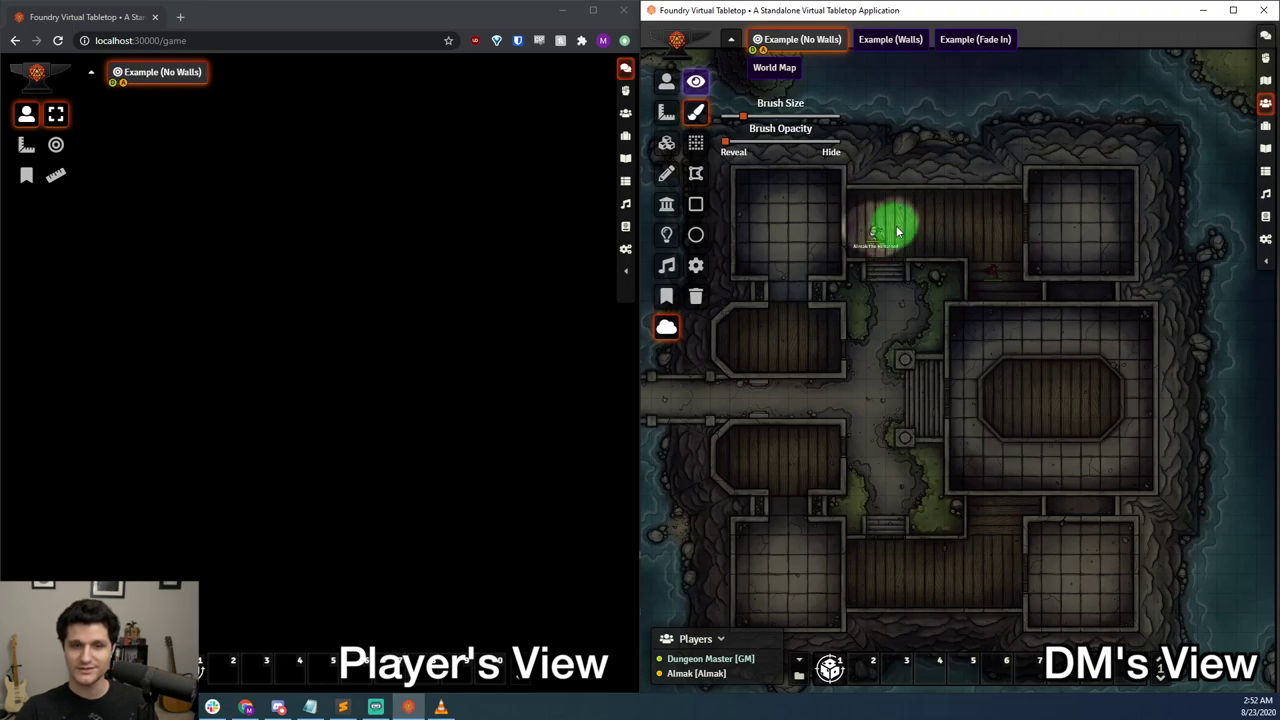
left_click(892, 234)
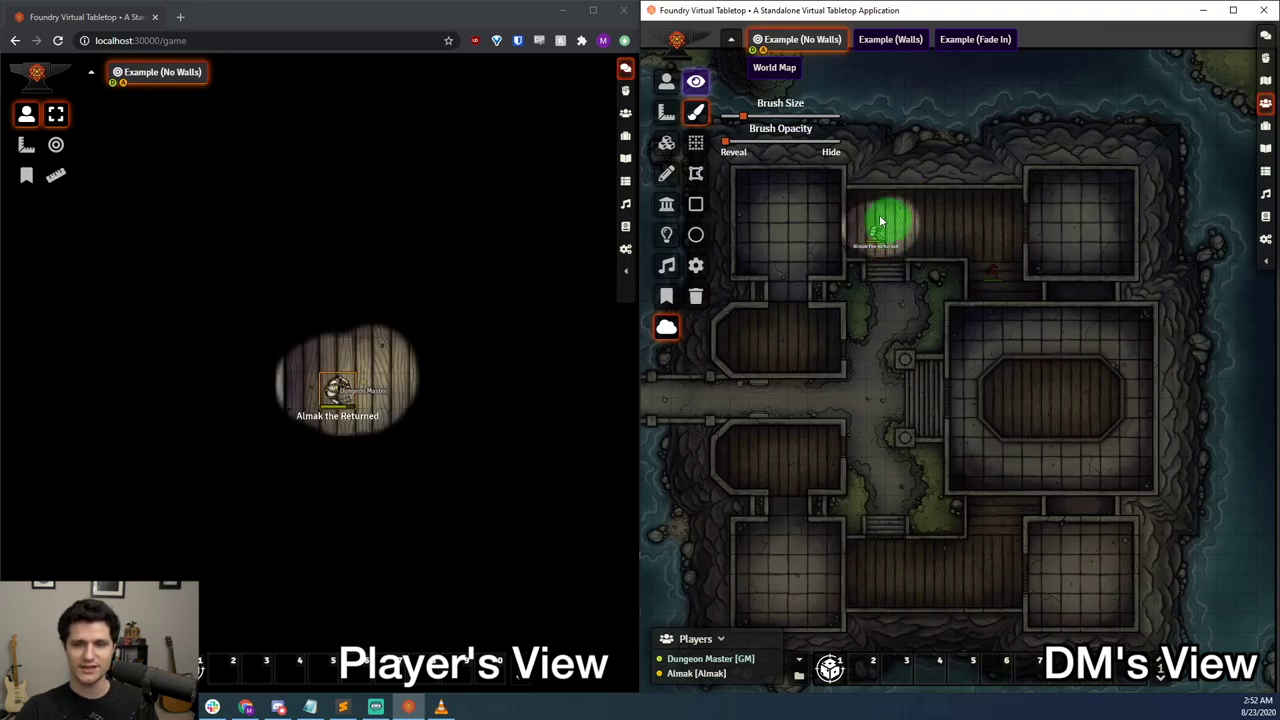
- Enlarge the brush to about half size and uncover a large circle over the walkway, the northern rocks and the stairs
left_click_drag(745, 120, 783, 118)
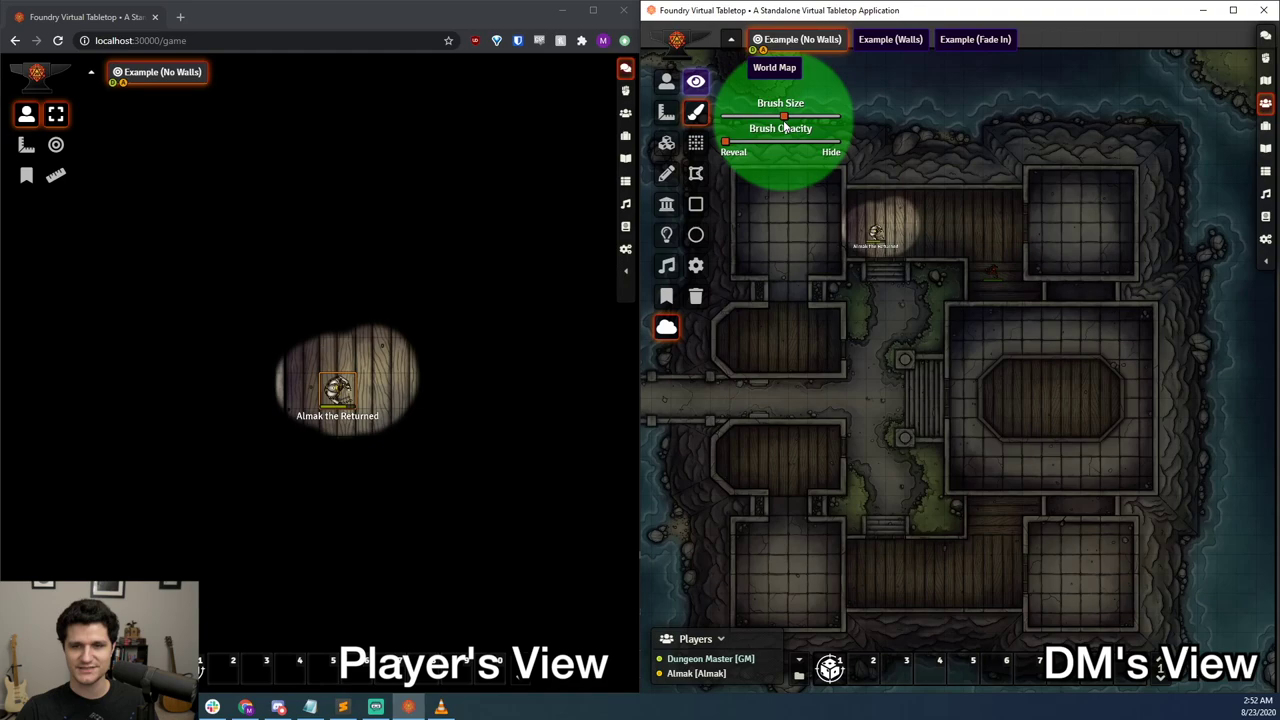
left_click(916, 220)
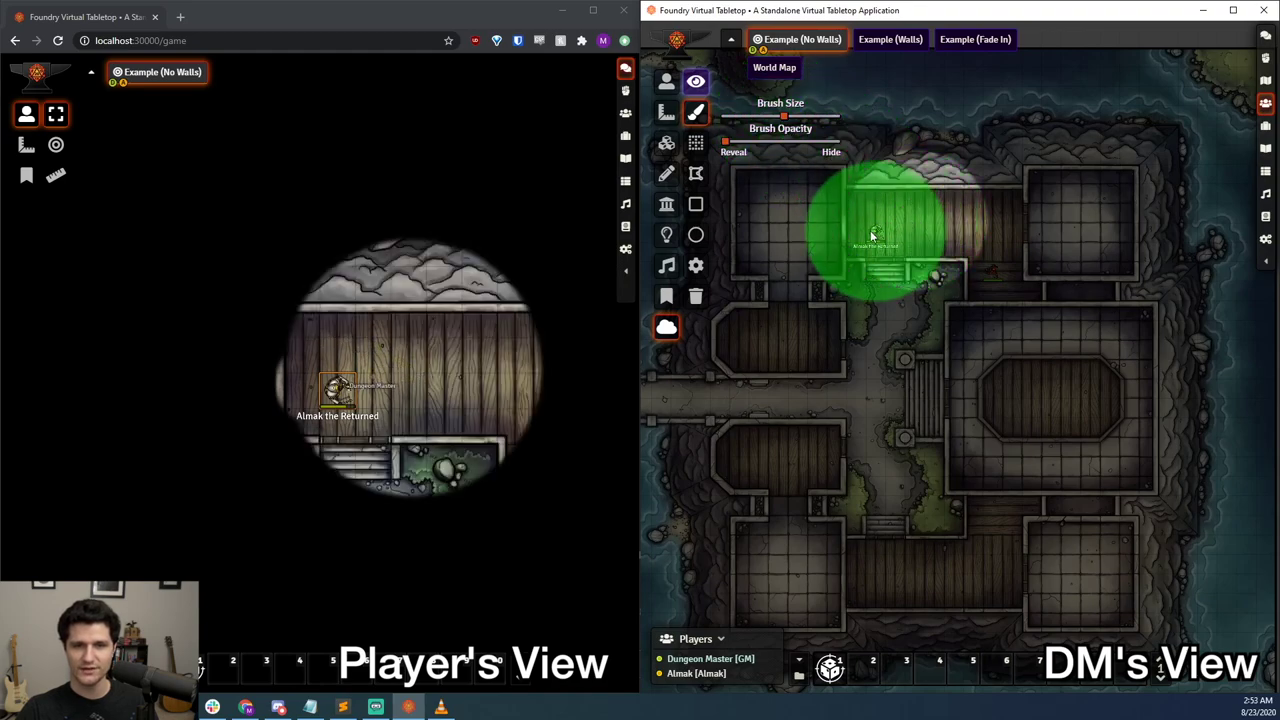
- Uncover individual grid squares of the northwest room with the grid reveal tool
left_click(695, 143)
mouse_move(829, 187)
left_mouse_down()
mouse_move(762, 195)
mouse_move(826, 199)
mouse_move(835, 272)
mouse_move(778, 210)
mouse_move(790, 236)
left_mouse_up()
- Reveal the whole northwest room by outlining its four corners with the polygon tool
left_click(696, 174)
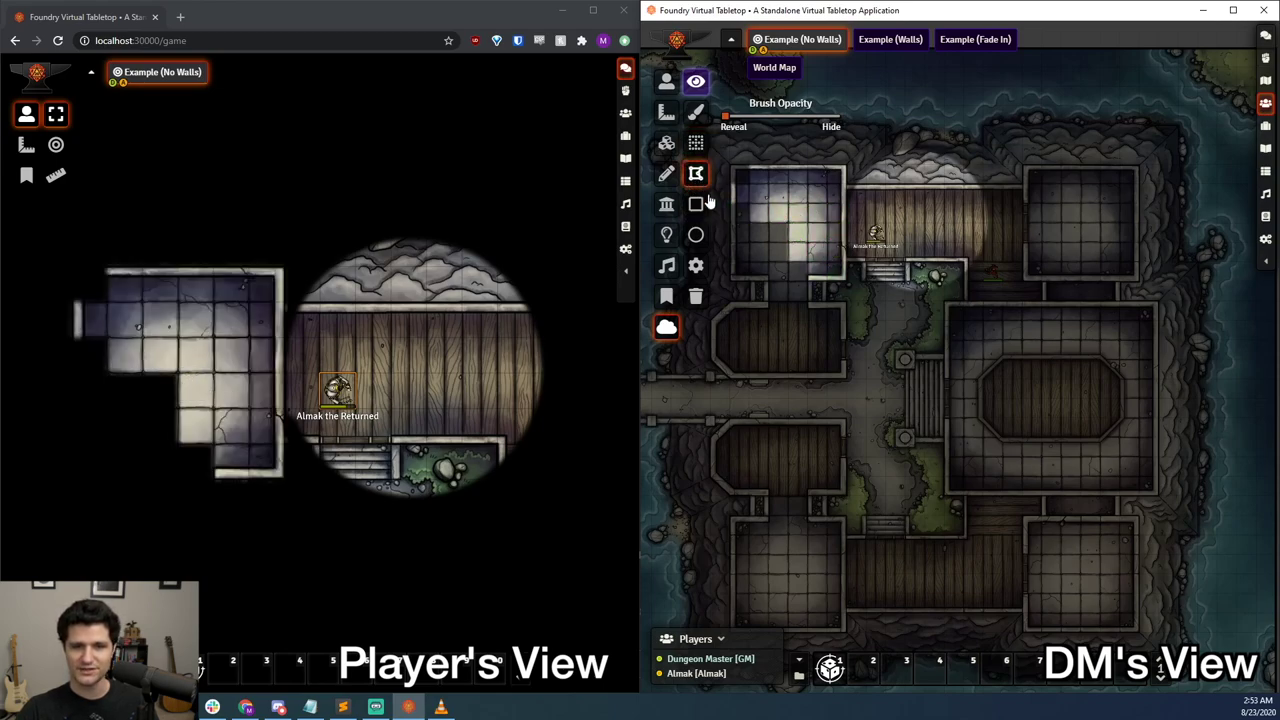
left_click(811, 279)
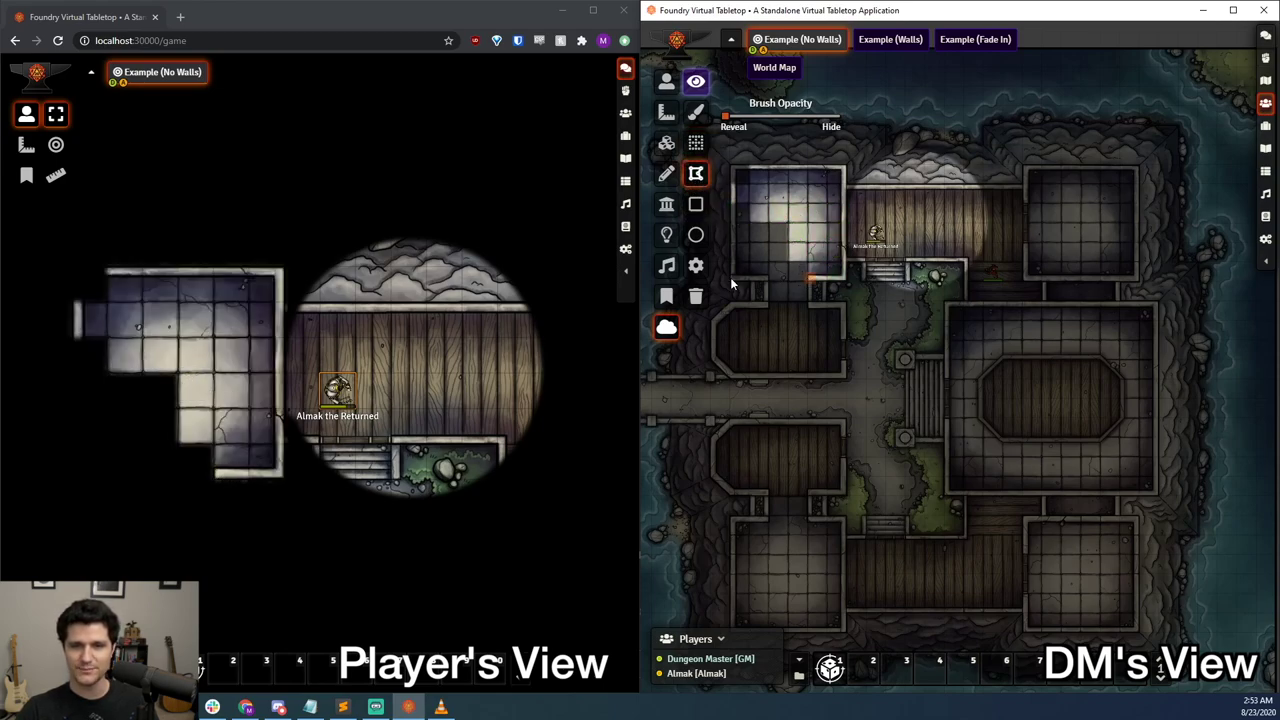
left_click(734, 166)
left_click(845, 167)
left_click(845, 278)
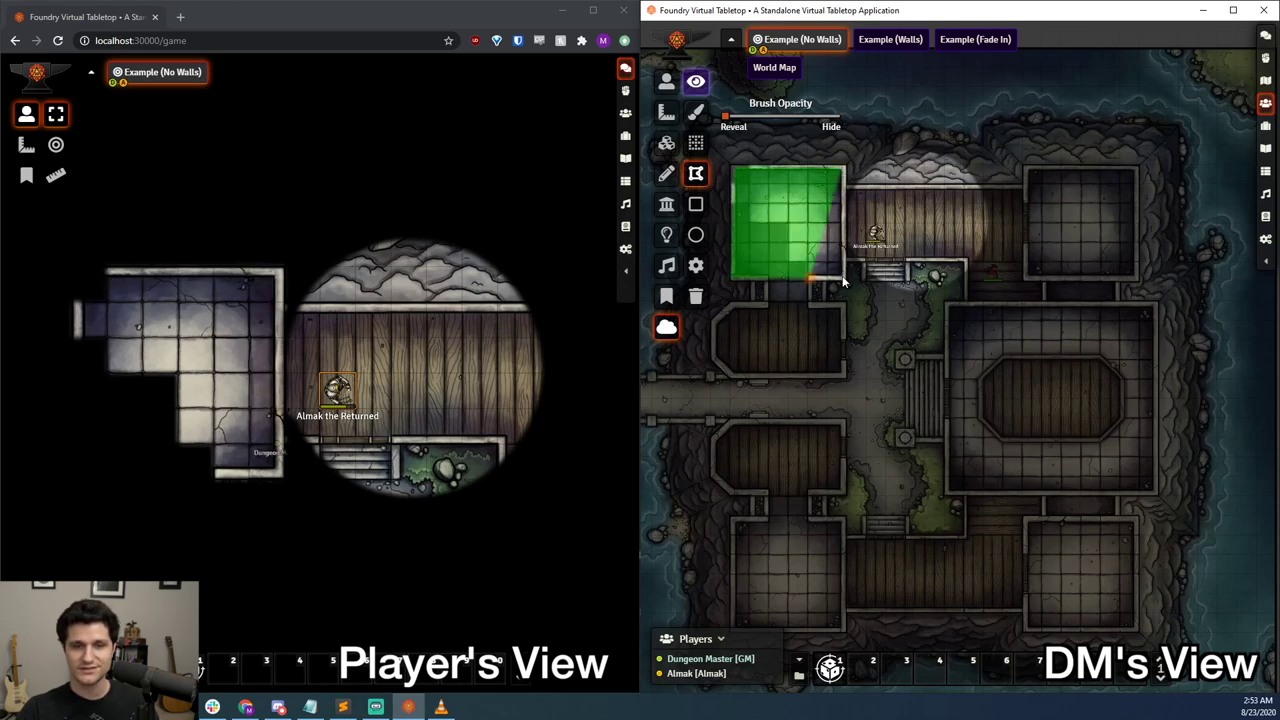
left_click(812, 278)
- Reveal areas of the courtyard below the stairs, first with the rectangle tool and then with the ellipse tool
left_click(695, 204)
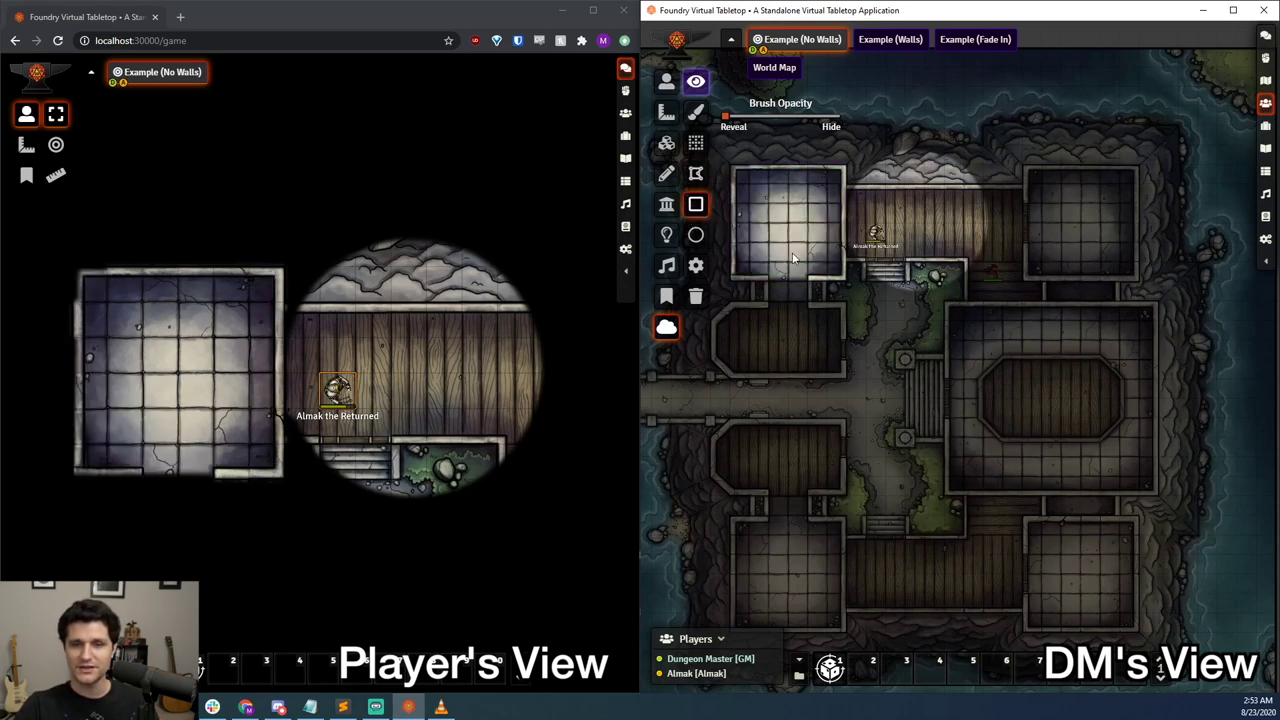
left_click_drag(877, 289, 912, 360)
left_click(695, 234)
left_click_drag(856, 294, 910, 414)
- Undo the recent fog edits until the player's map is fully covered again
key("ctrl+z")
key("ctrl+z")
key("ctrl+z")
key("ctrl+z")
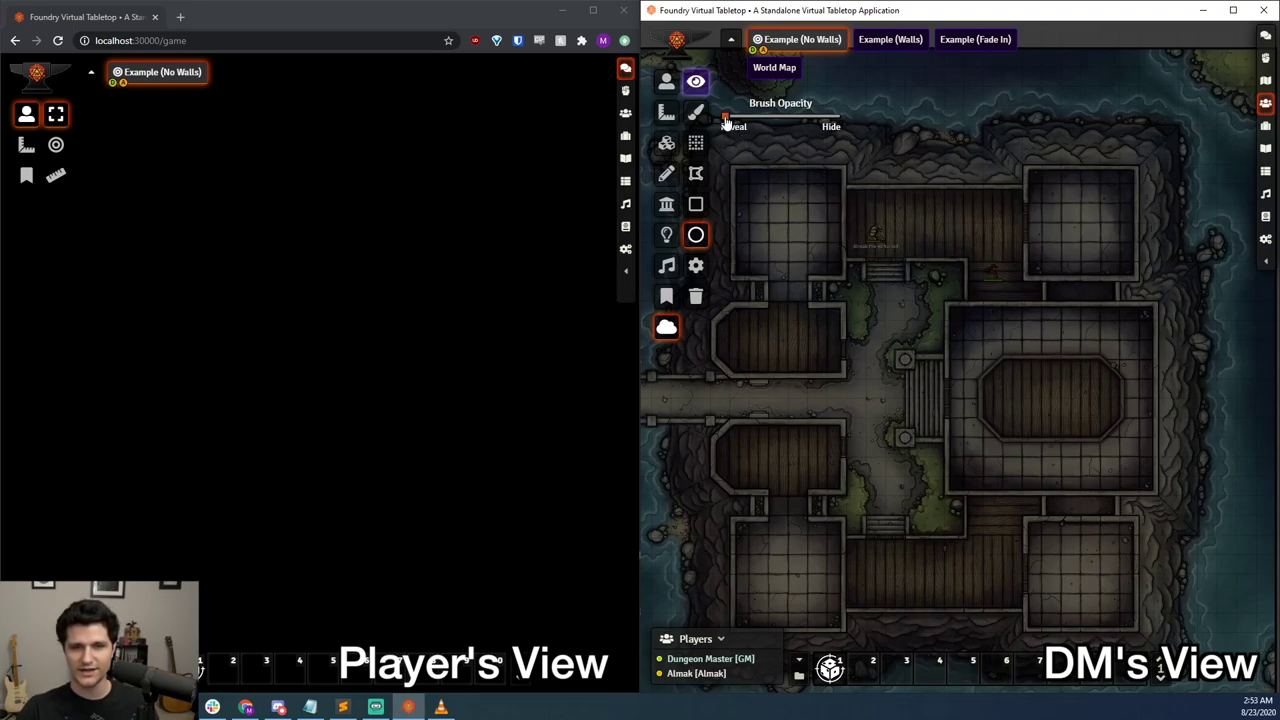
- Reveal an ellipse beside the character token at full Reveal, and another farther east on the walkway at slightly above half opacity
mouse_move(873, 225)
left_mouse_down()
mouse_move(903, 237)
mouse_move(886, 243)
mouse_move(897, 251)
mouse_move(905, 240)
left_mouse_up()
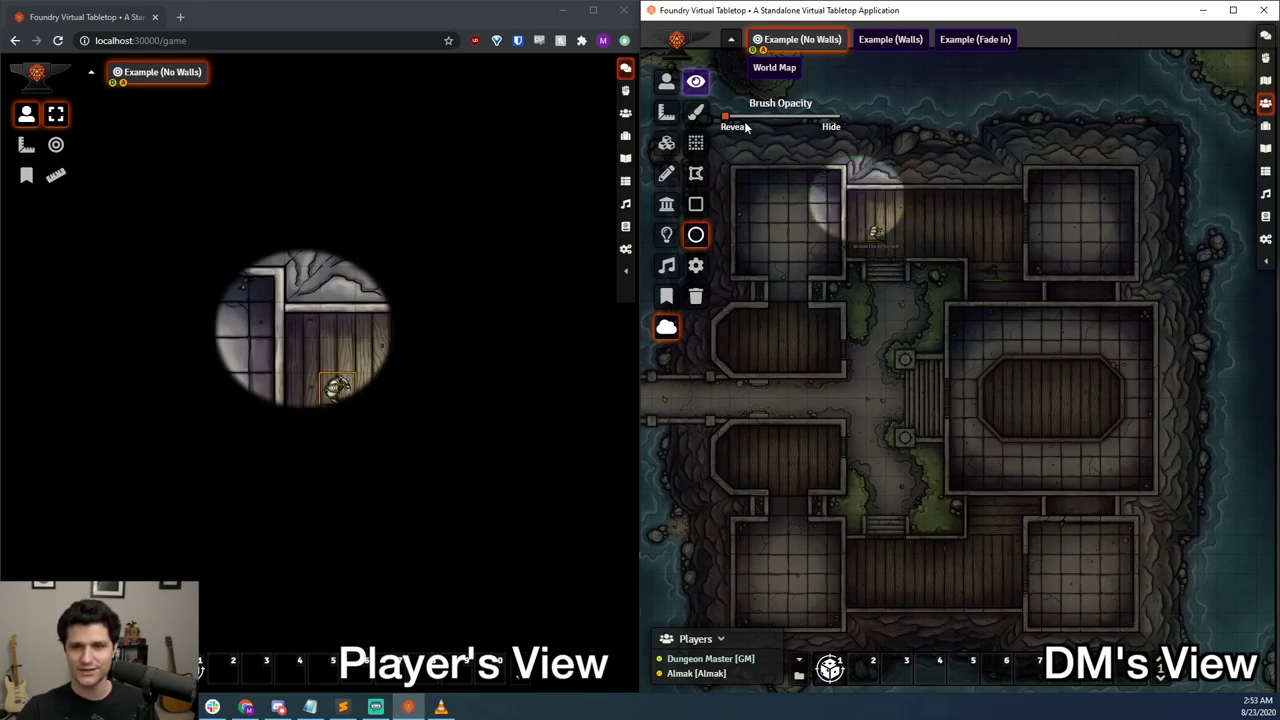
left_click_drag(727, 120, 794, 134)
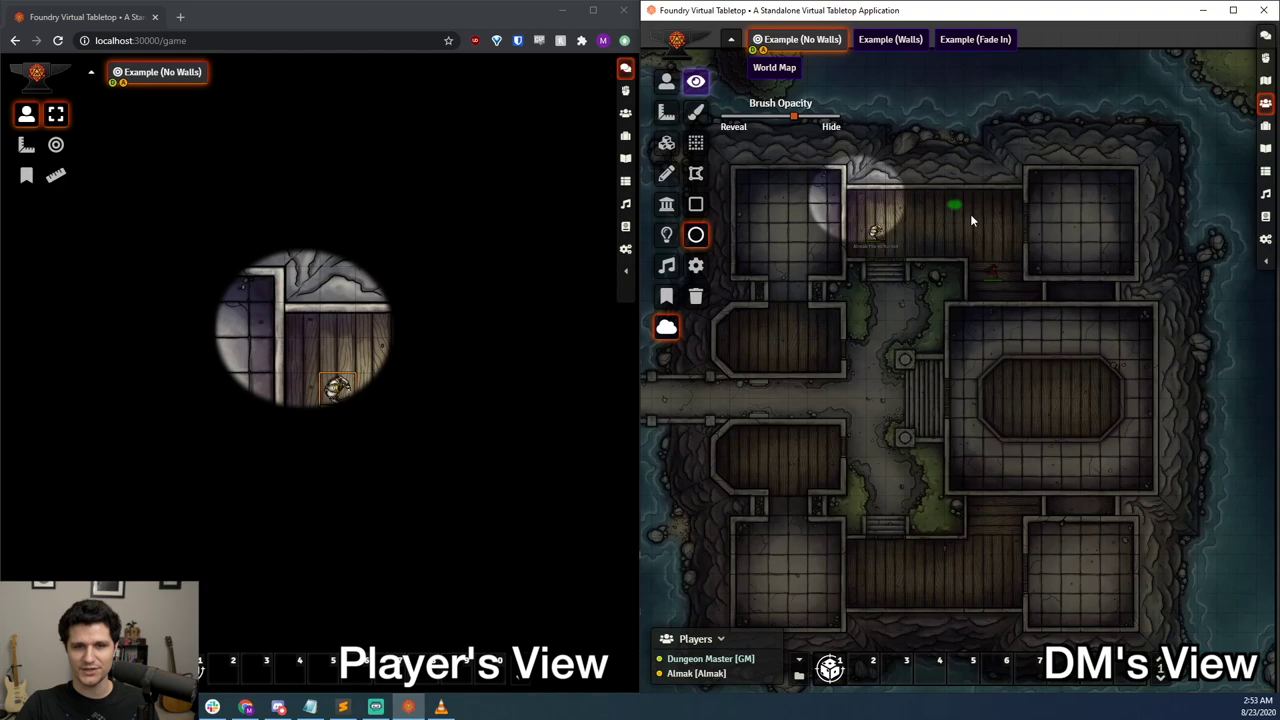
left_click_drag(970, 216, 1000, 241)
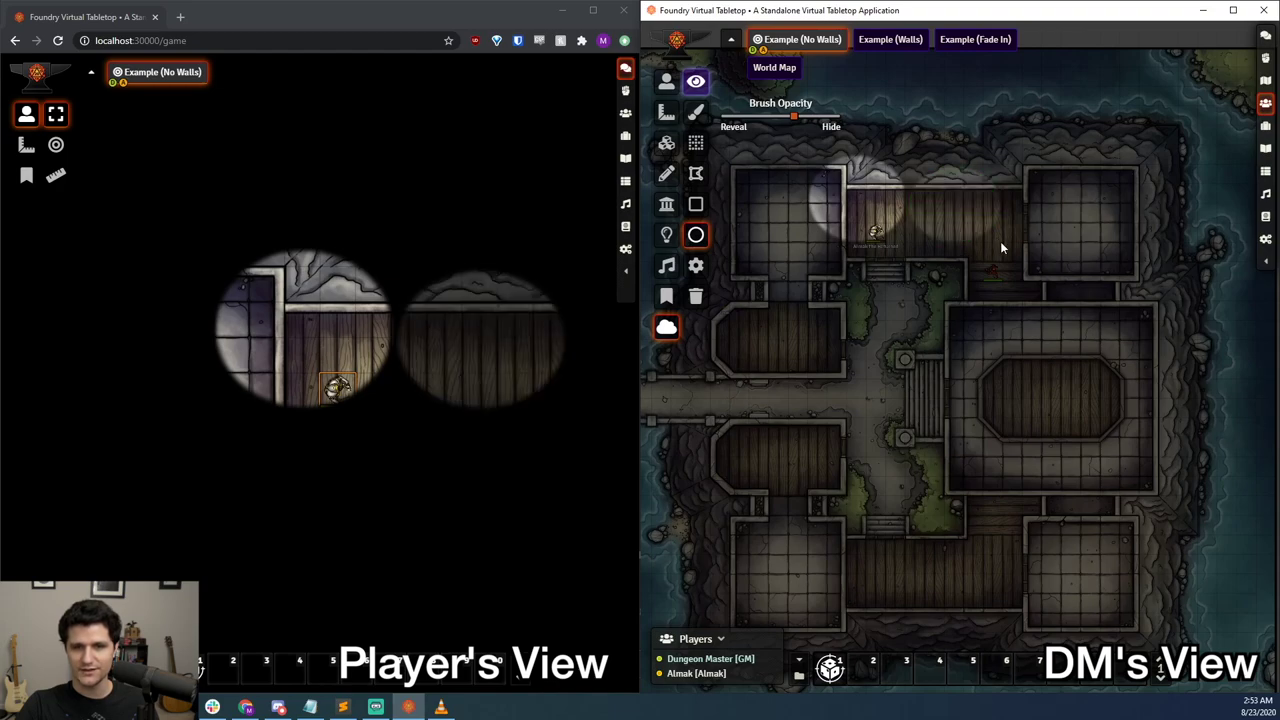
- Cover the two ellipses with the brush at full Hide, then uncover a large circle around the character token at full Reveal
left_click(696, 112)
mouse_move(789, 141)
left_mouse_down()
mouse_move(916, 166)
mouse_move(906, 209)
left_mouse_up()
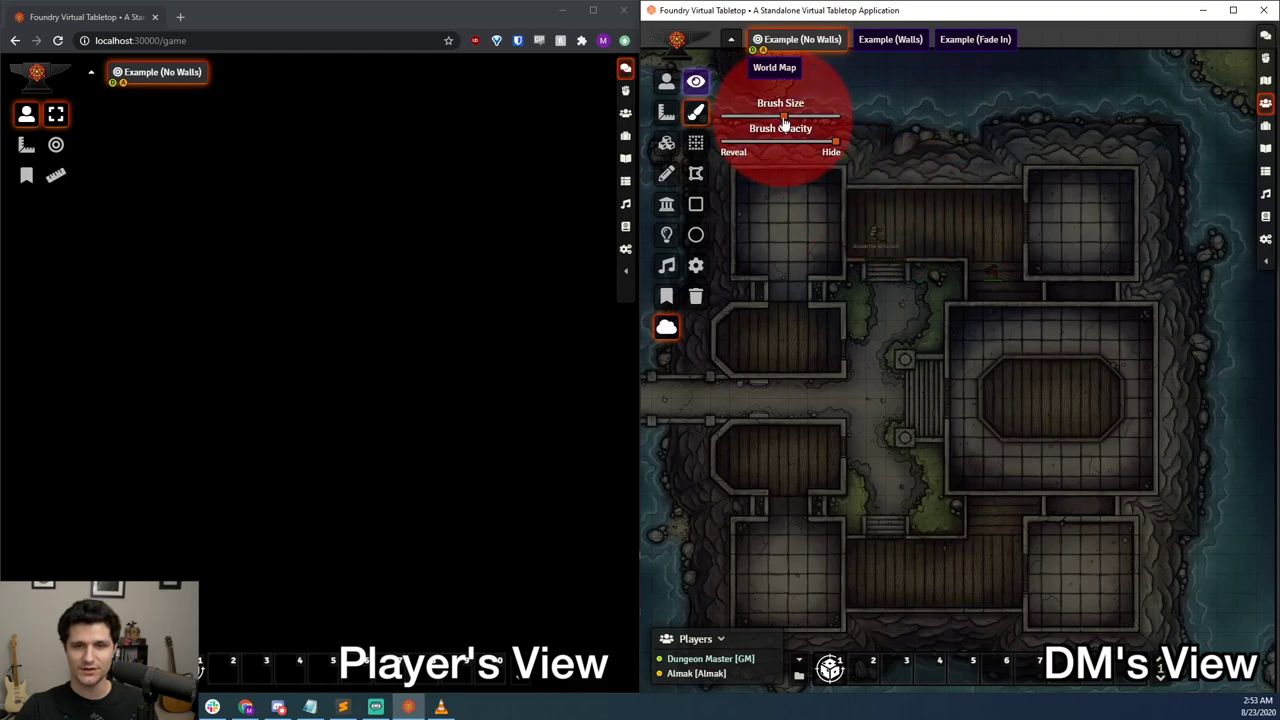
left_click_drag(833, 142, 724, 142)
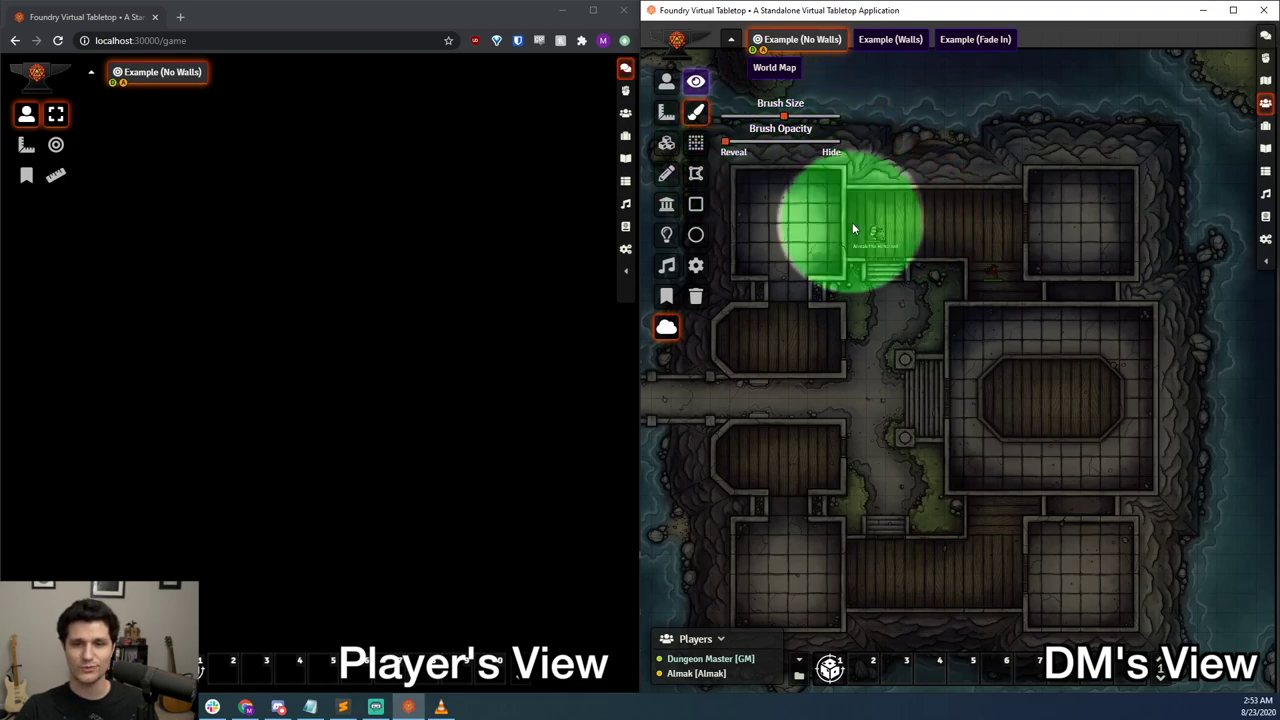
left_click(852, 222)
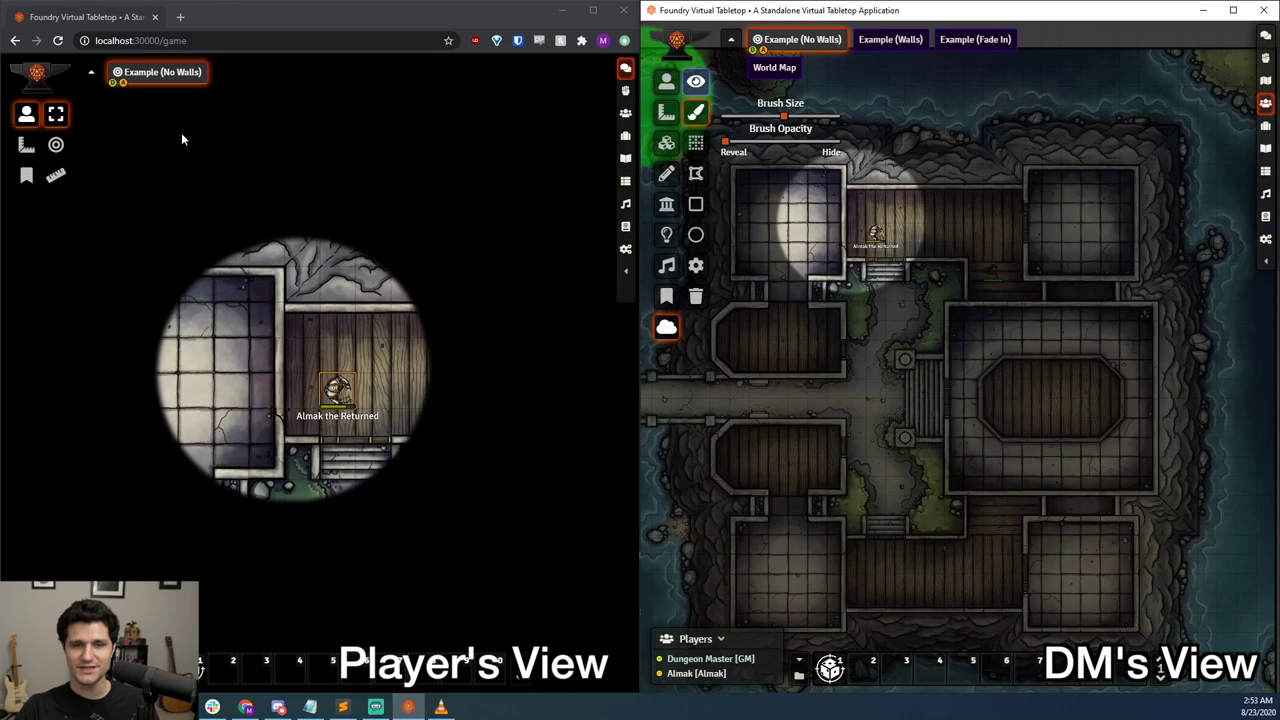
- In the player's view, move the character token three squares down past the stairs and back up to its starting square
left_click(337, 390)
key("Down")
key("Down")
key("Down")
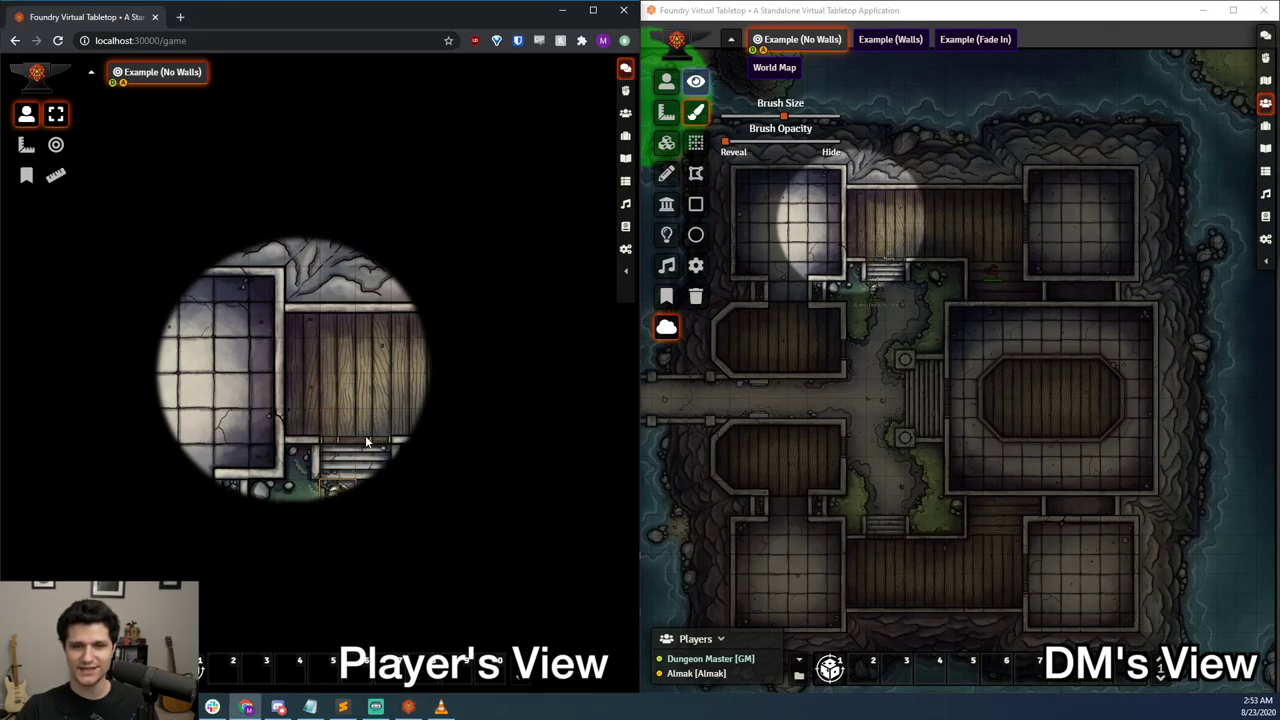
key("Up")
key("Up")
key("Up")
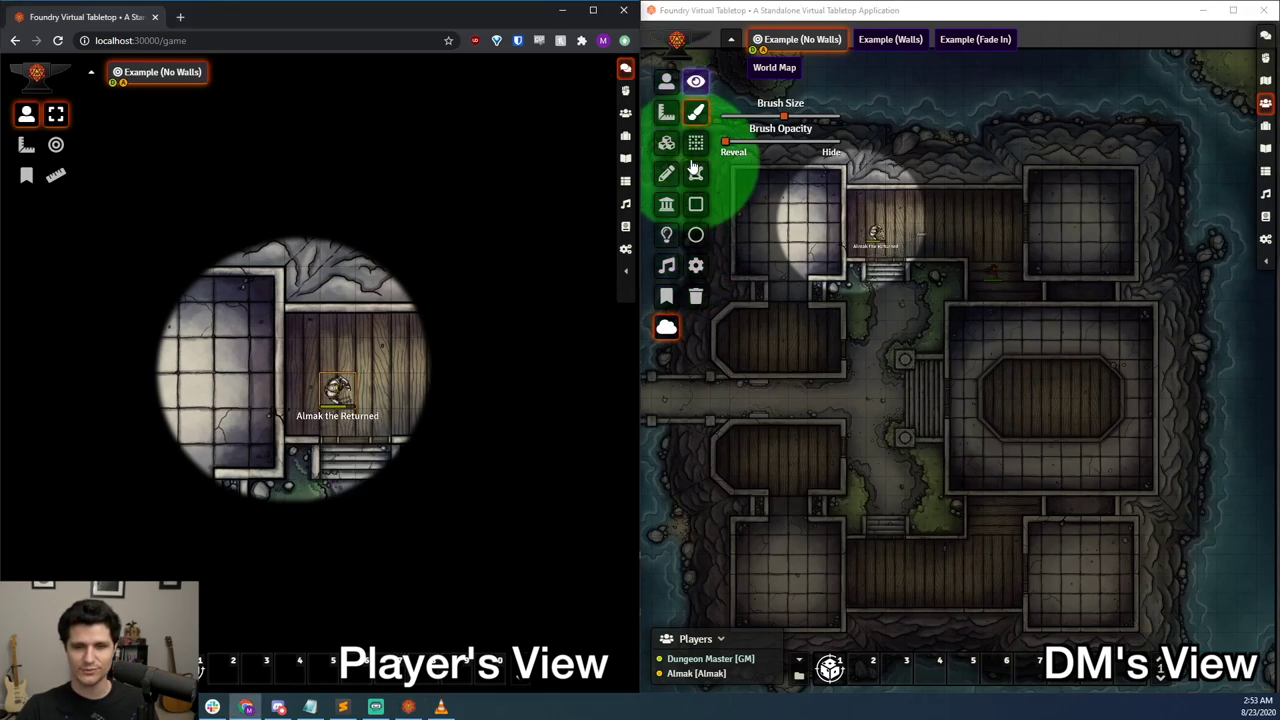
- Uncover the grid squares of the walkway's middle and east part and the corridor with the red creature, using the grid tool
left_click(696, 143)
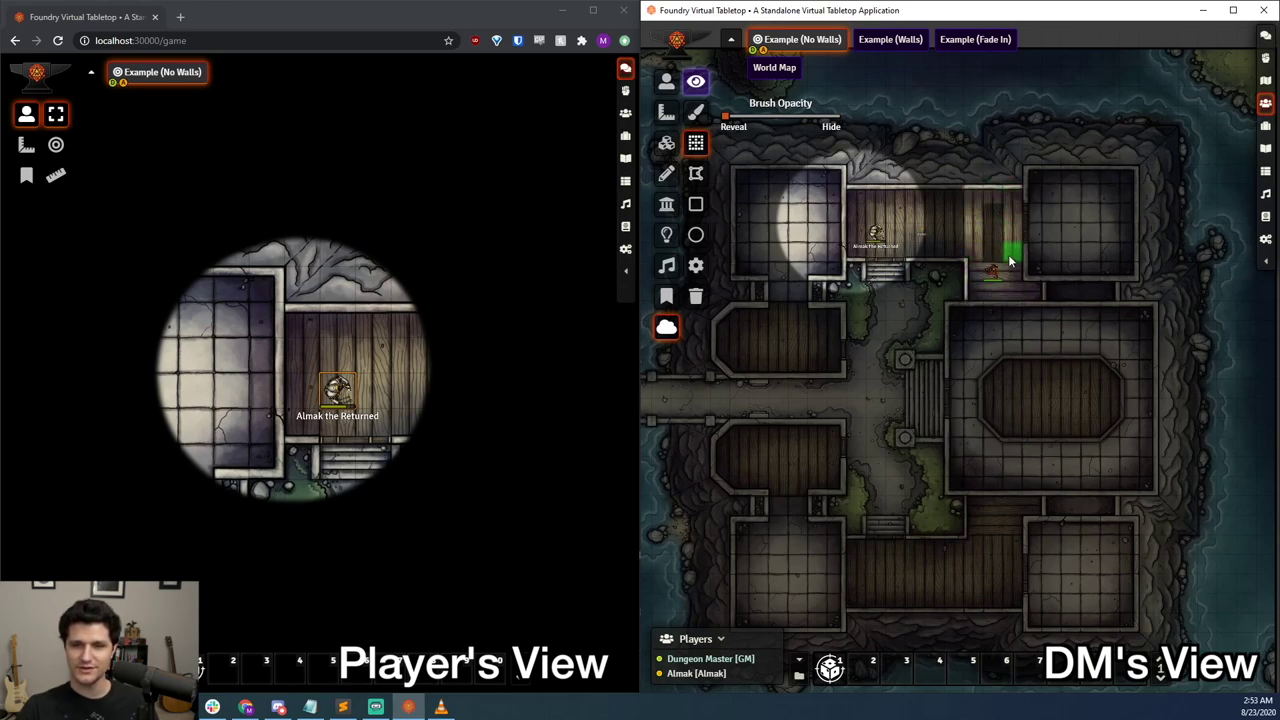
left_click(990, 230)
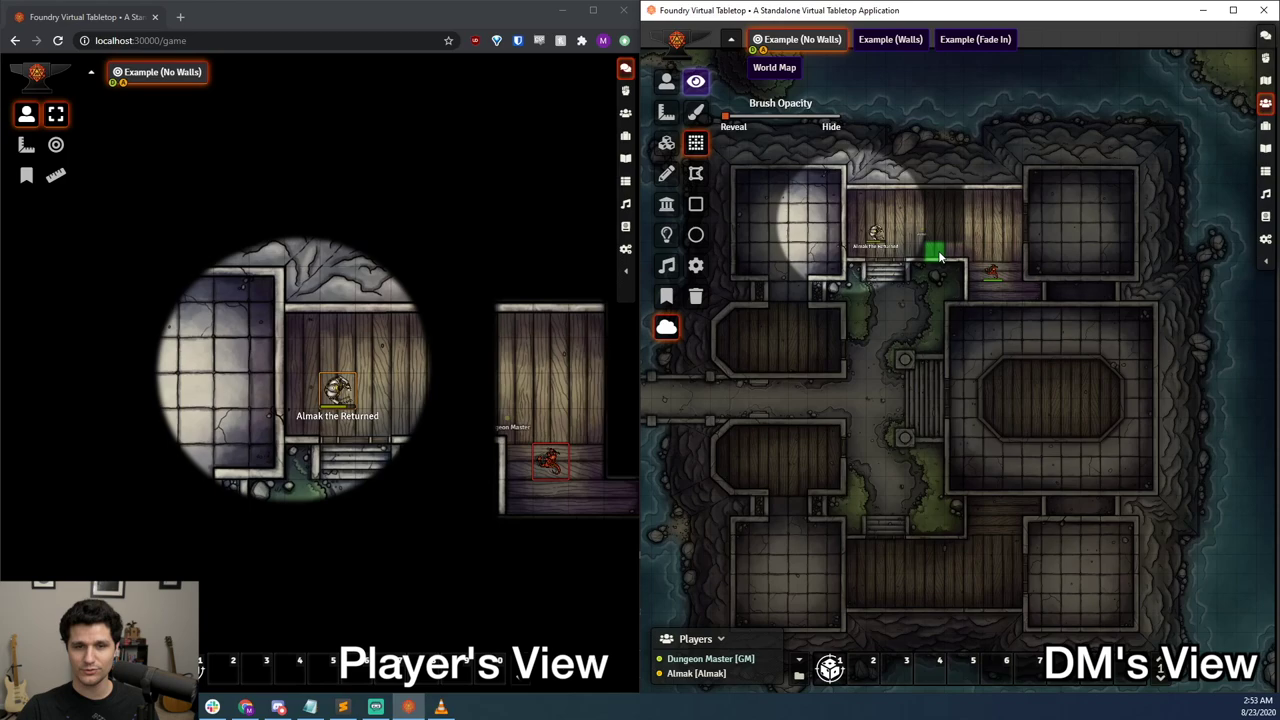
left_click_drag(985, 203, 936, 247)
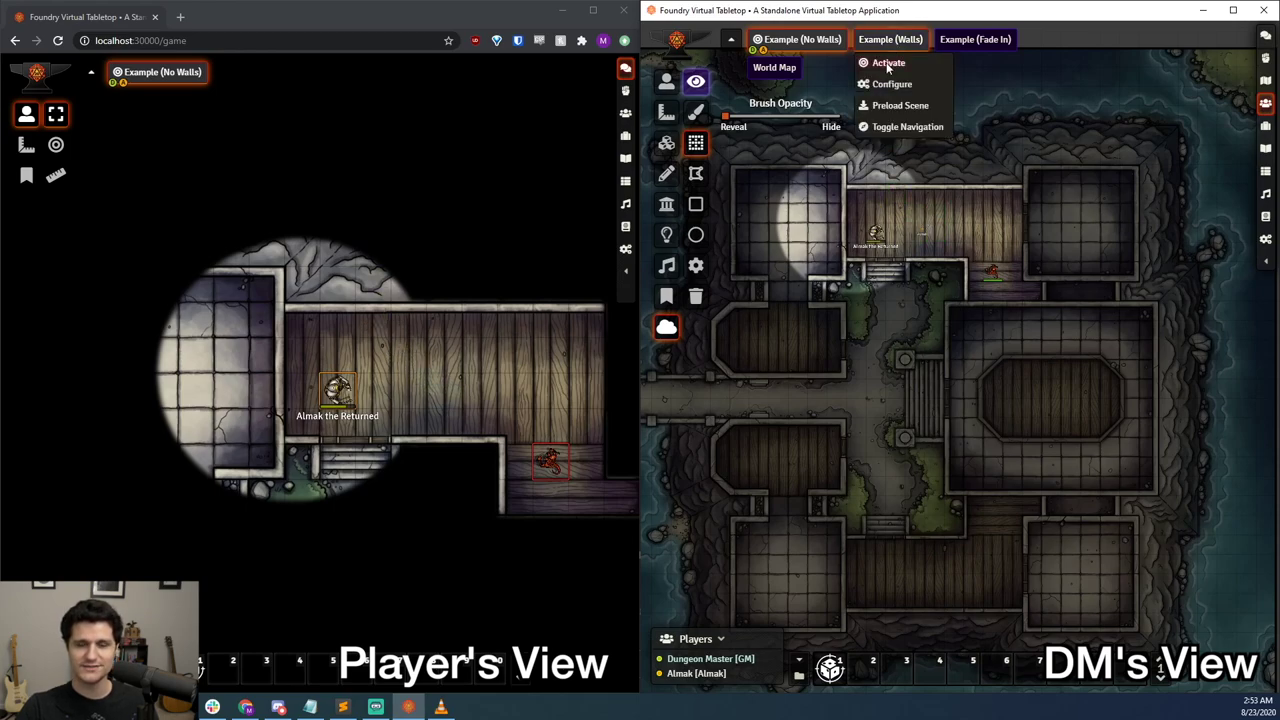
- Activate the Example (Walls) scene and set the fog brush opacity to full Hide
left_click(886, 62)
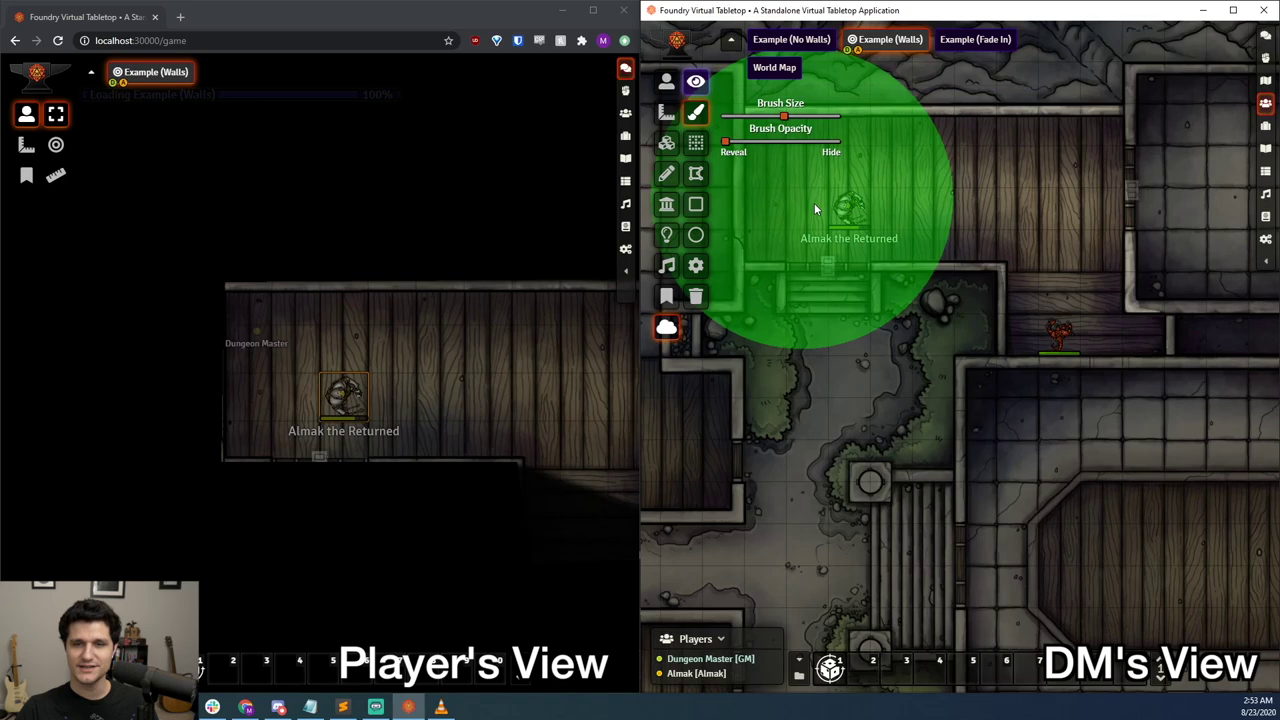
left_click_drag(725, 141, 835, 141)
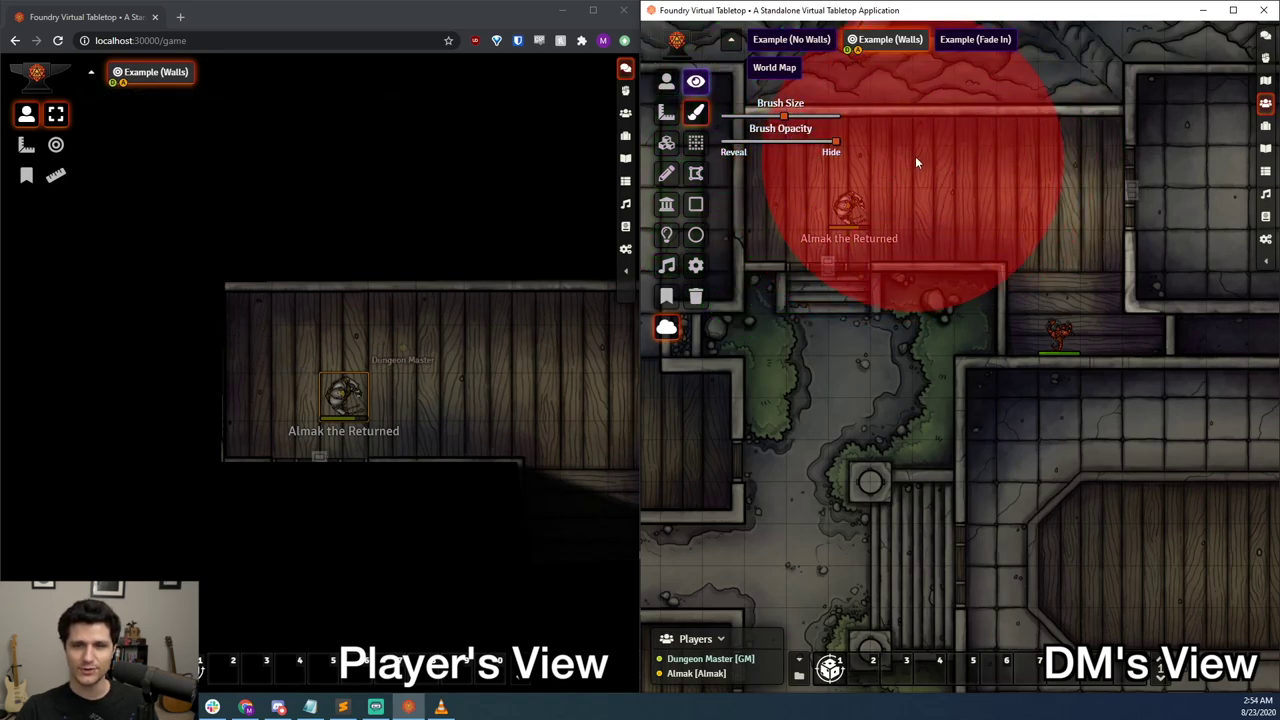
- Move the character token from the player's view along the walkway to its east end, above the kobold
left_click(668, 83)
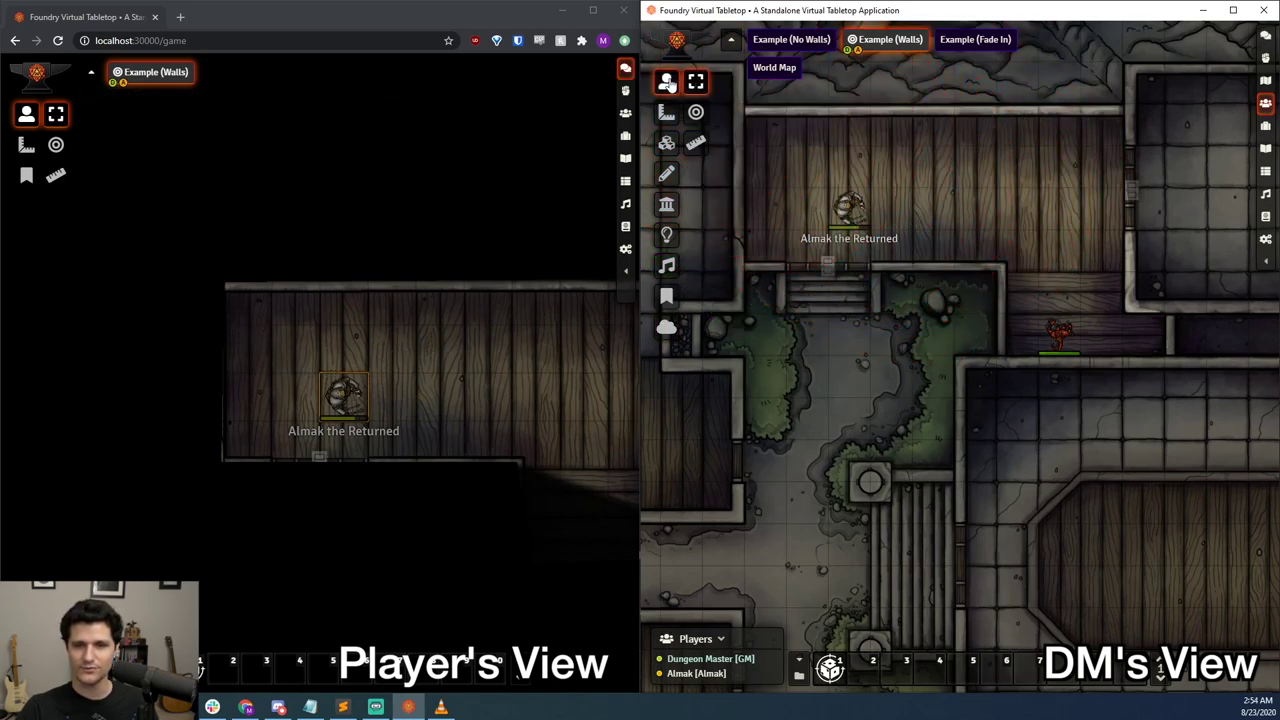
left_click_drag(333, 390, 617, 410)
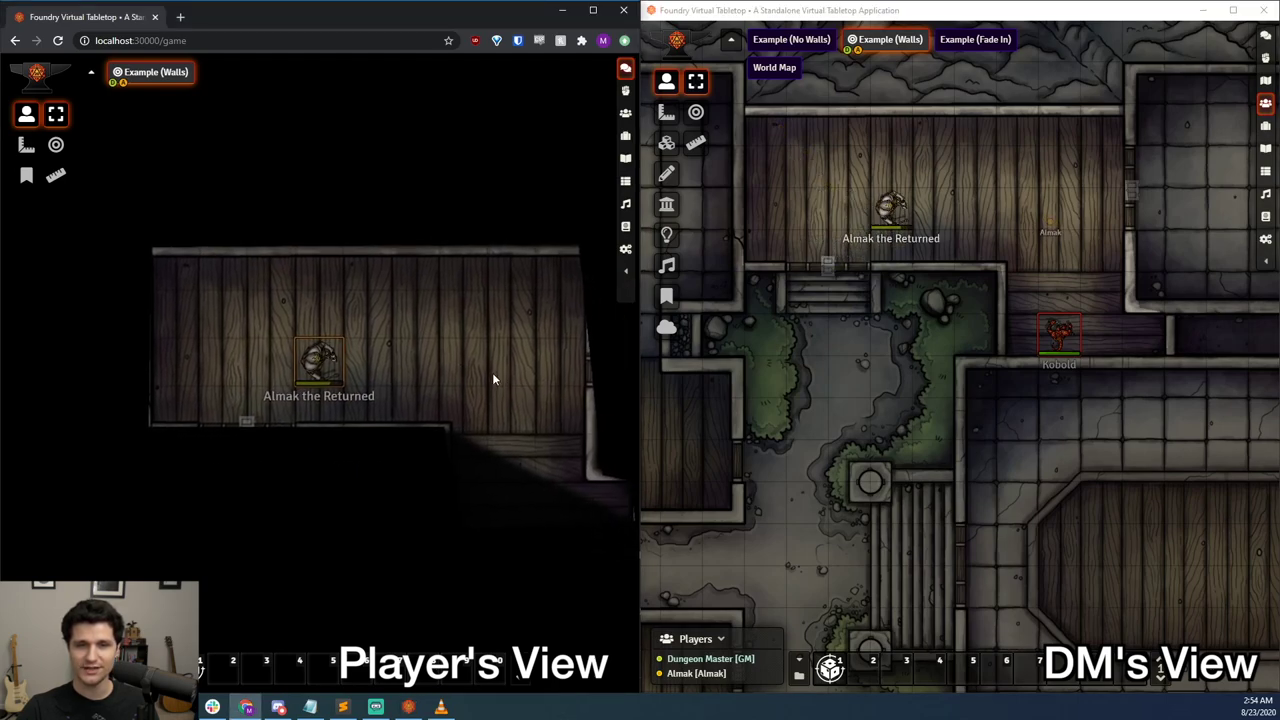
key("Right")
key("Right")
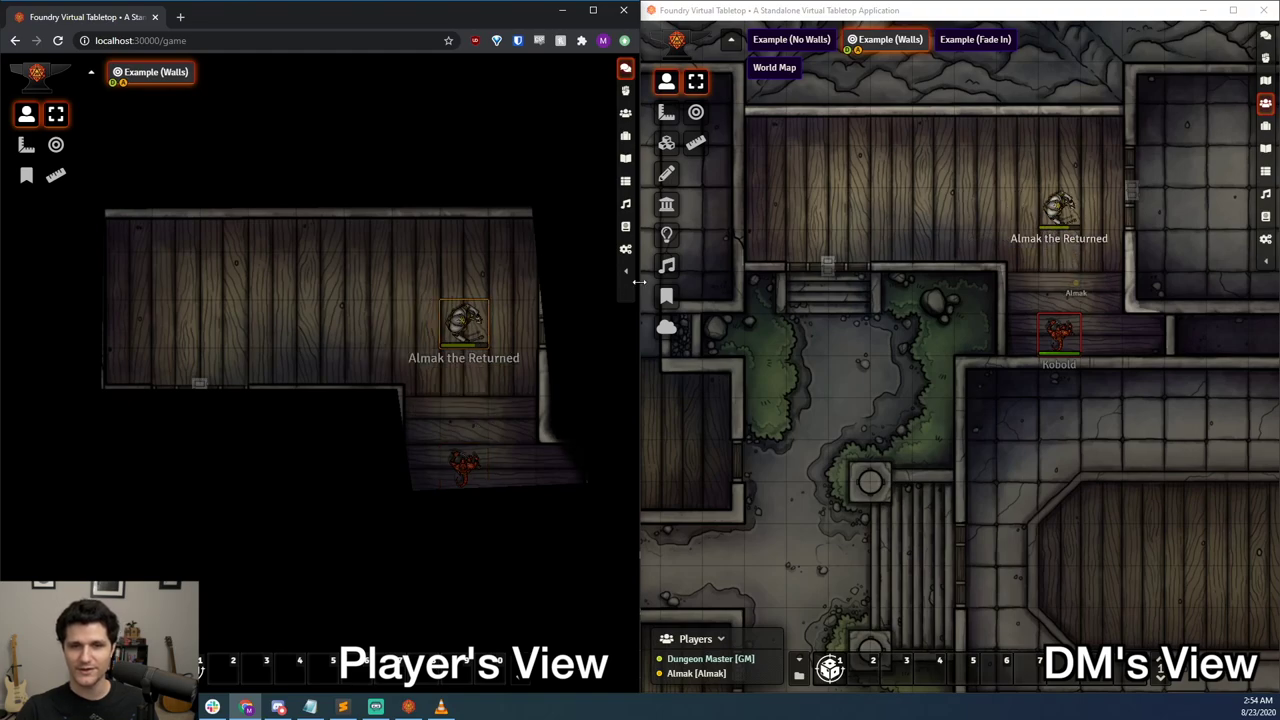
- Stamp the fog brush over the kobold at full Hide, then set full Reveal and uncover the area around the kobold
left_click(666, 327)
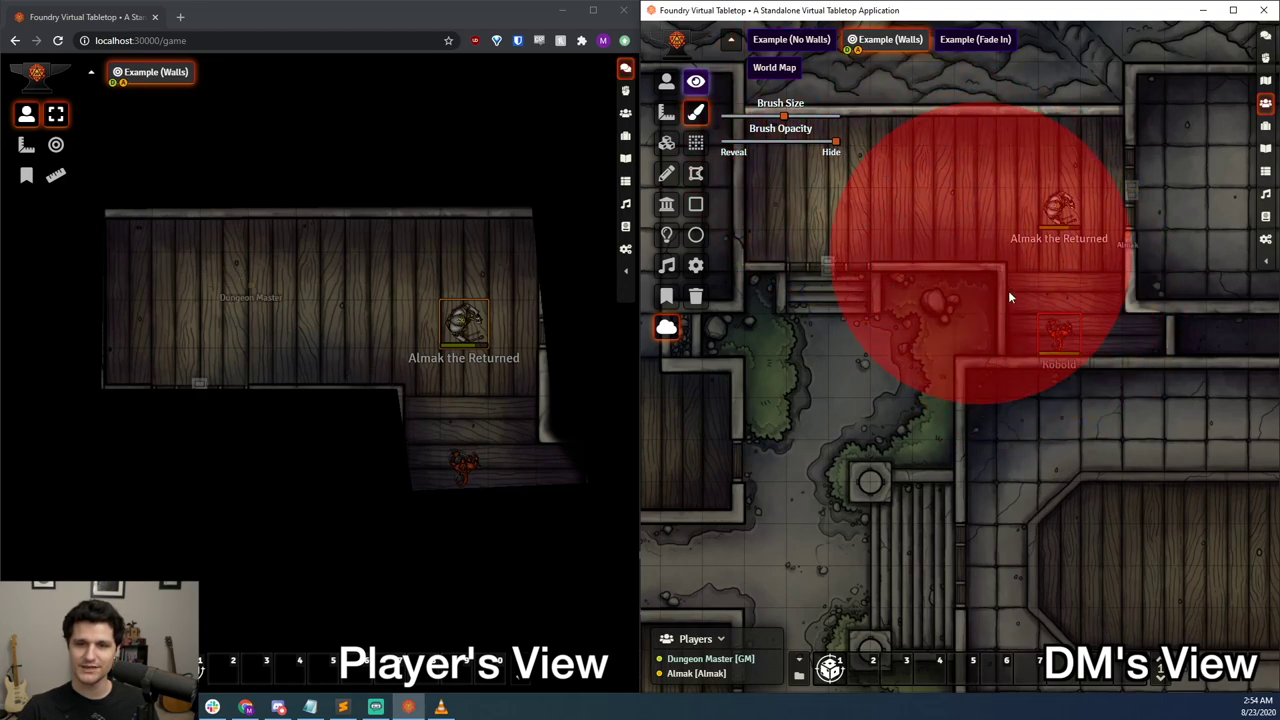
scroll(1061, 311, "down", 1)
scroll(1061, 311, "down", 1)
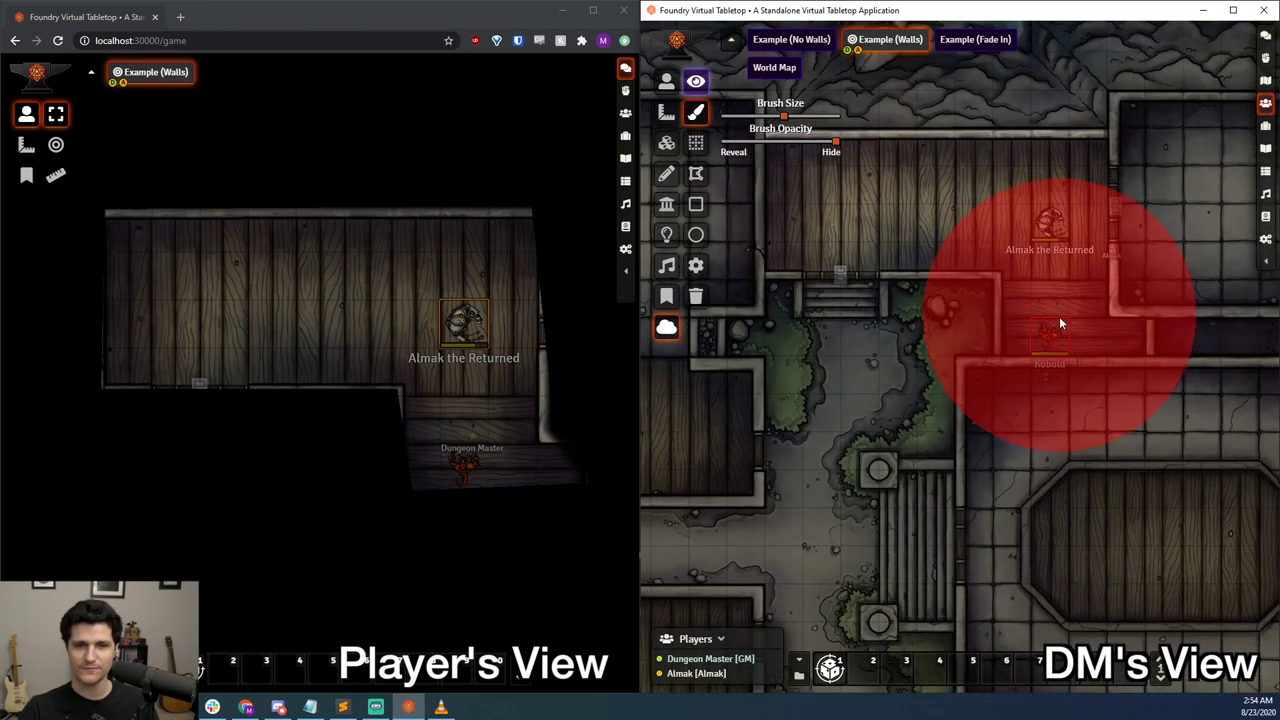
left_click(1060, 317)
left_click_drag(836, 145, 725, 145)
left_click_drag(1055, 312, 1022, 308)
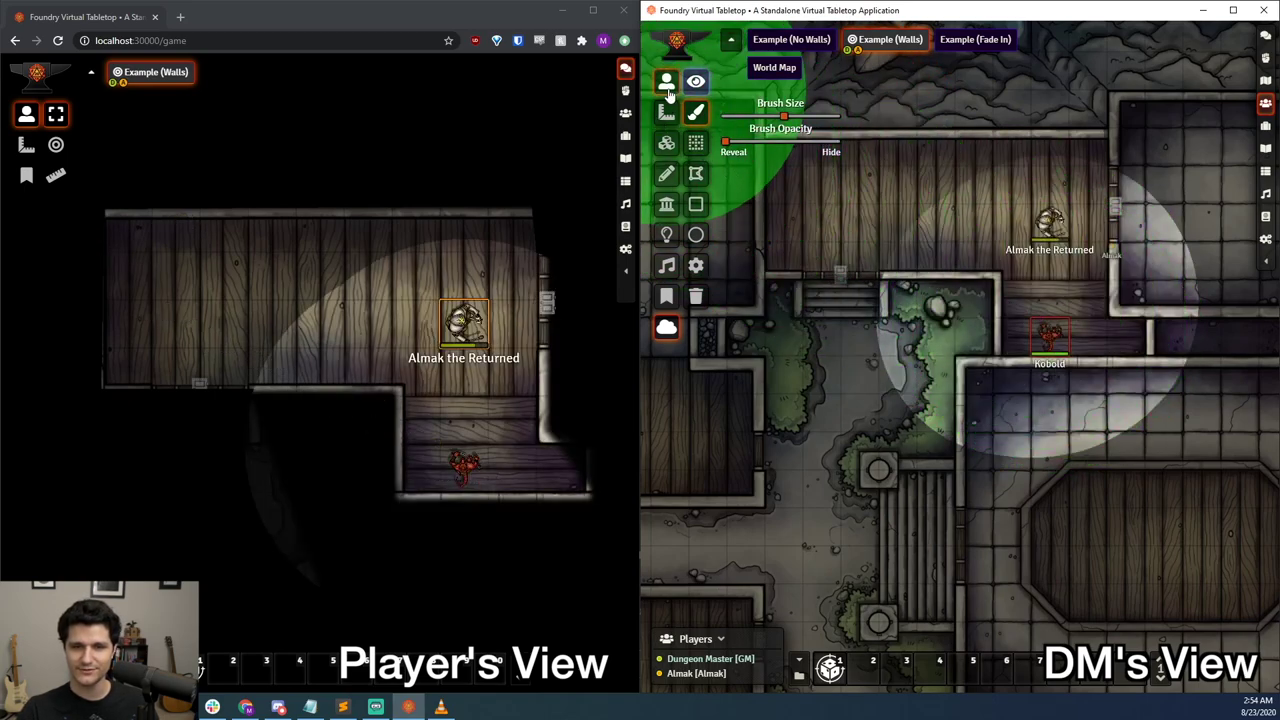
- Switch to token controls and move the character token six squares west along the walkway in the player's view
left_click(666, 81)
left_click(33, 115)
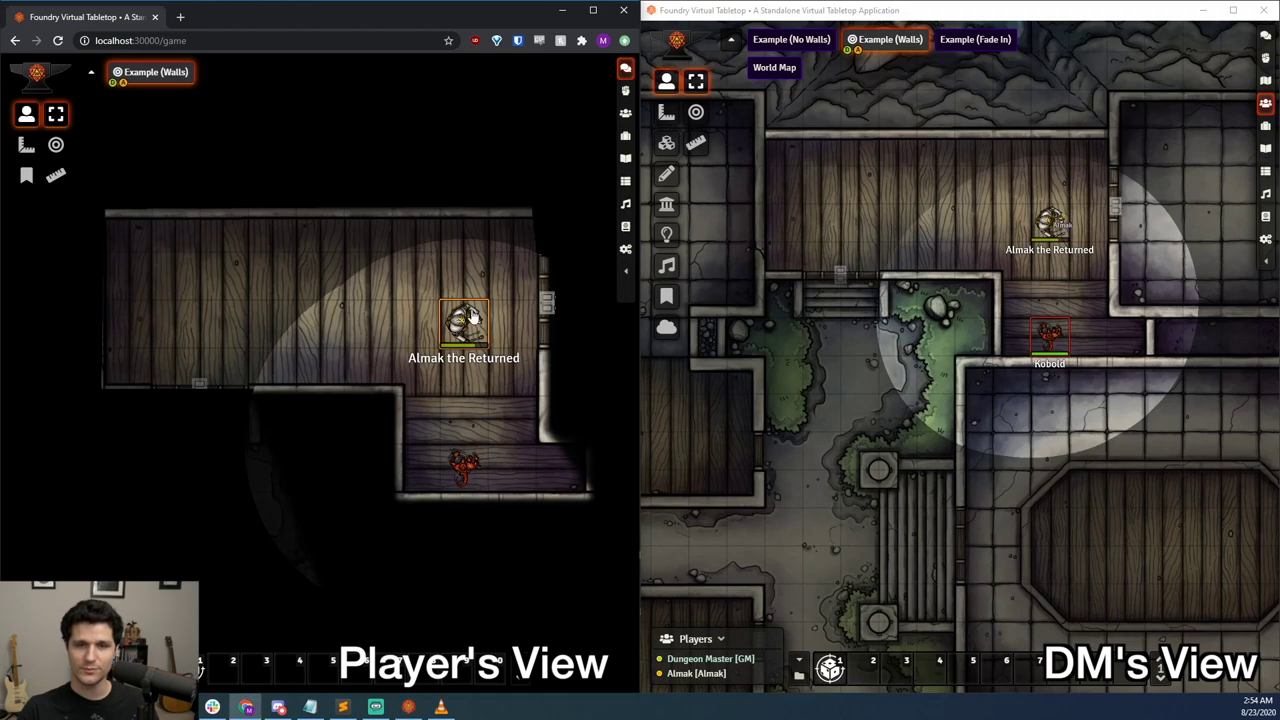
key("Left")
key("Left")
key("Left")
key("Left")
key("Left")
key("Left")
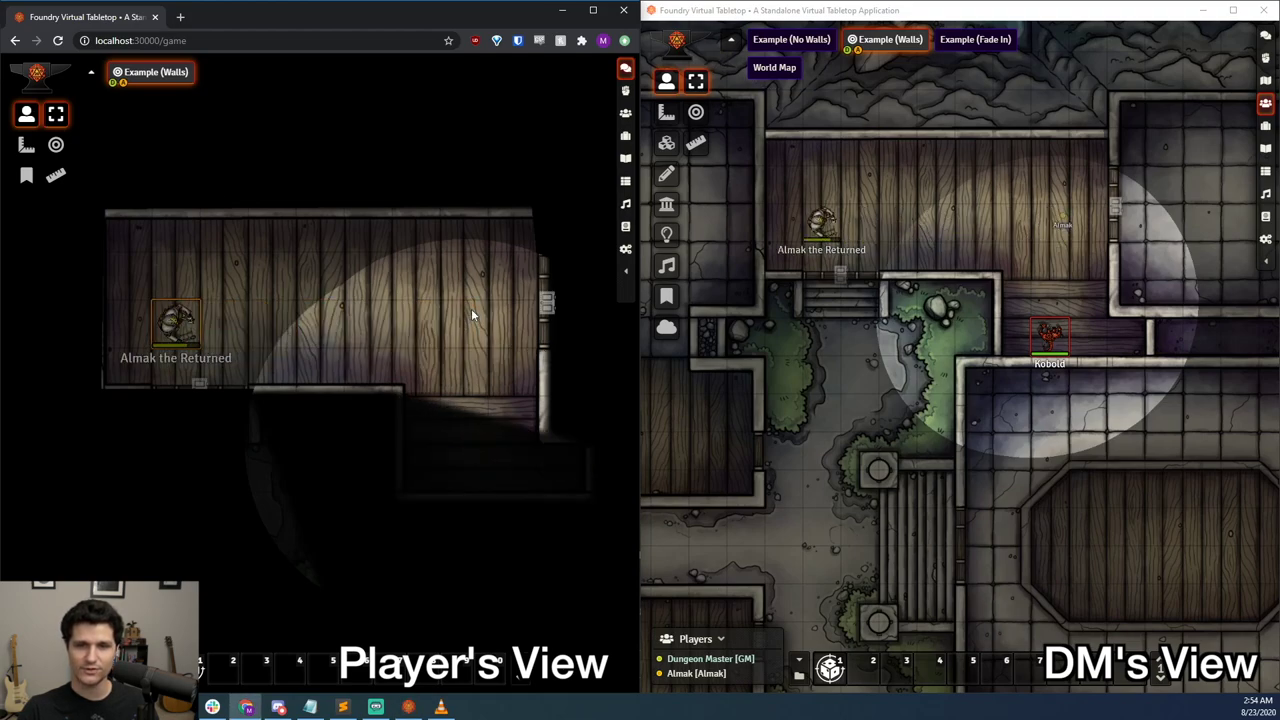
- Move the character token four squares east, step it back and forth around the kobold's line of sight, and finish two squares west
key("Right")
key("Right")
key("Right")
key("Right")
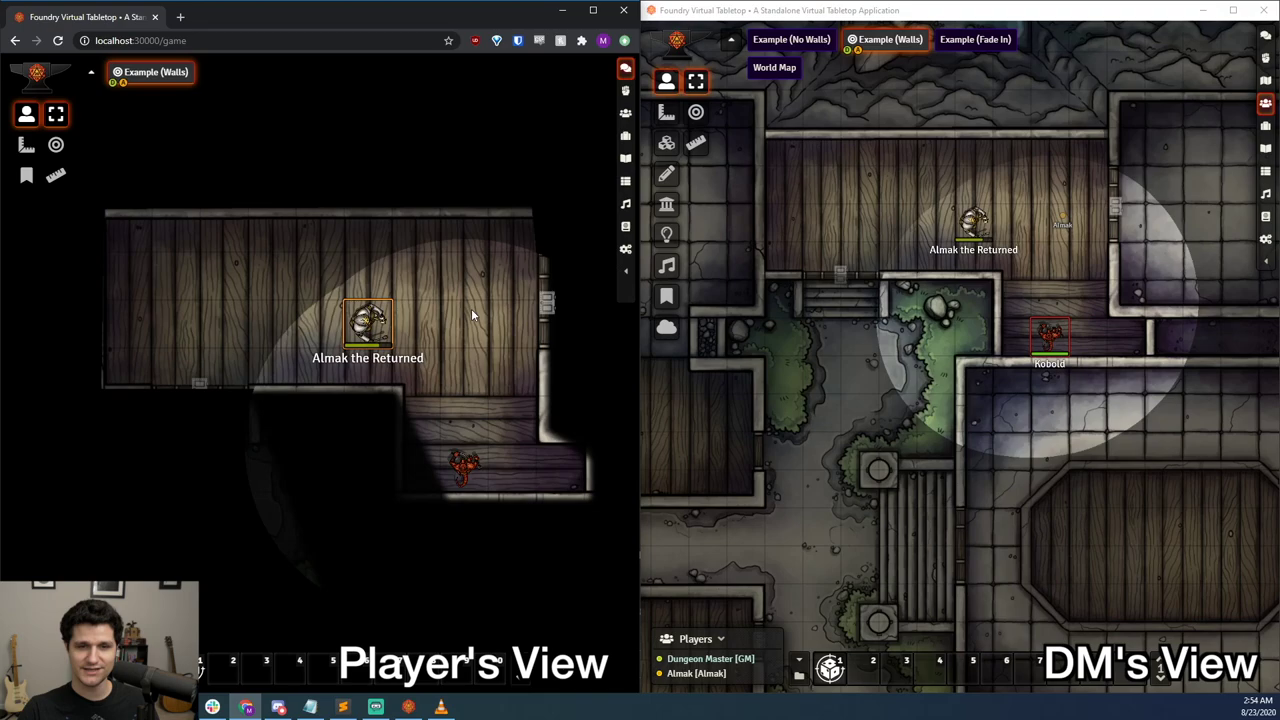
key("Left")
key("Right")
key("Left")
key("Right")
key("Left")
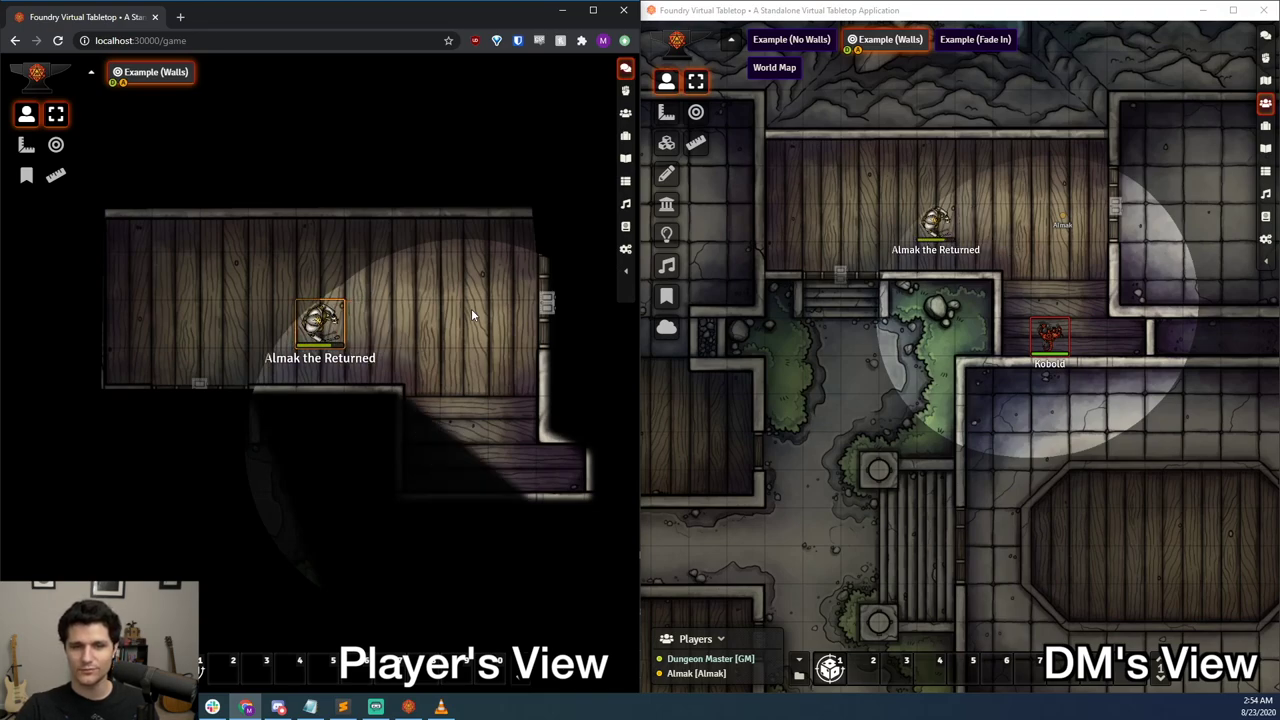
key("Left")
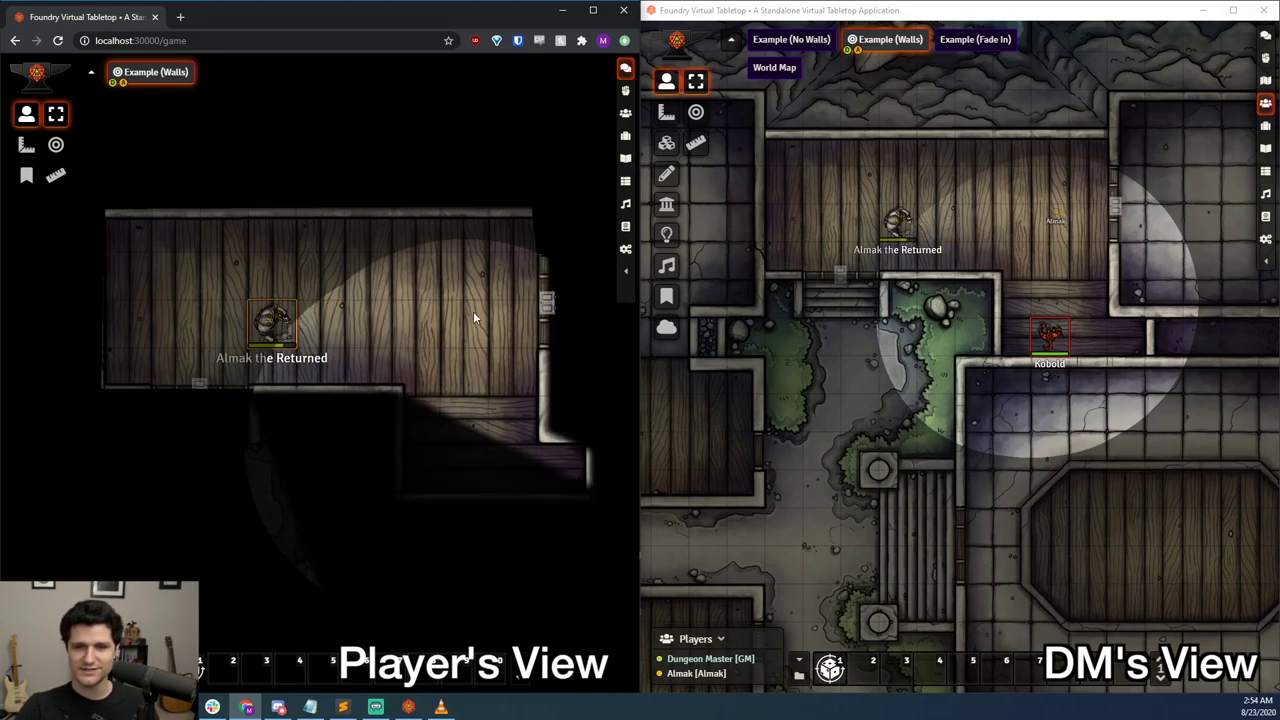
- Open the Simplefog options and set the GM fog color to dark purple (red 64, green 0, blue 128)
left_click(667, 328)
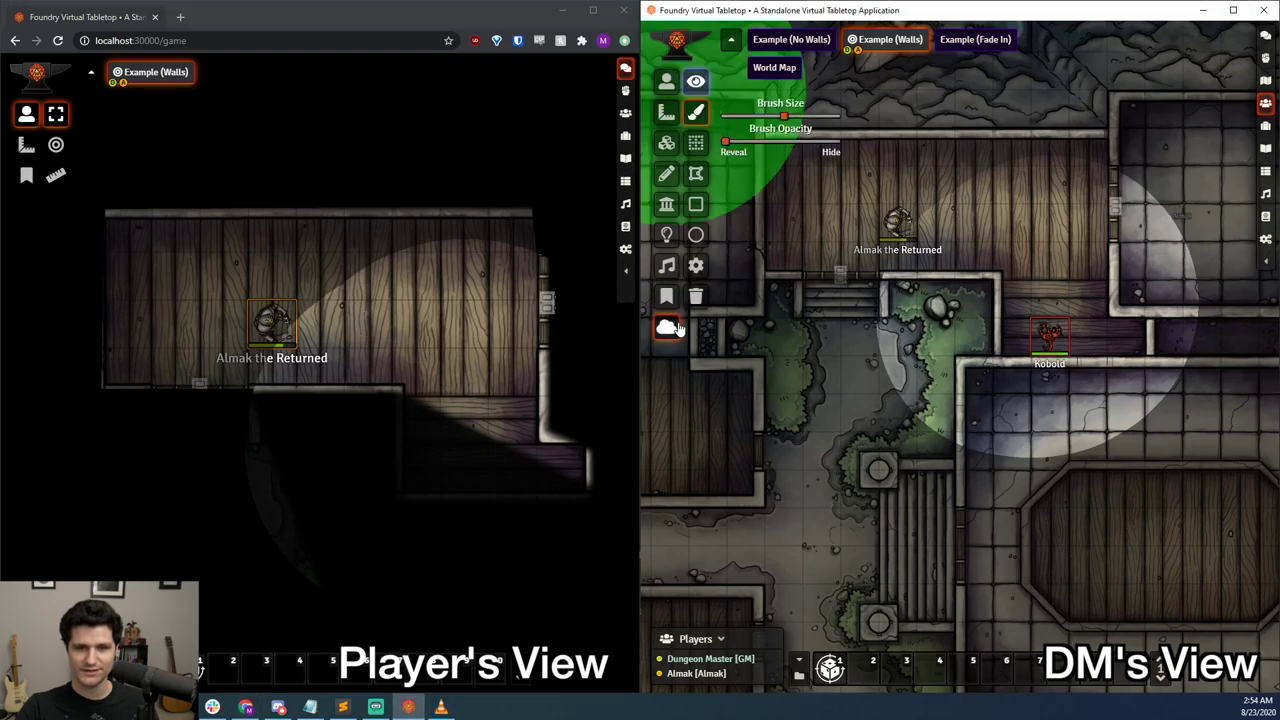
left_click(696, 268)
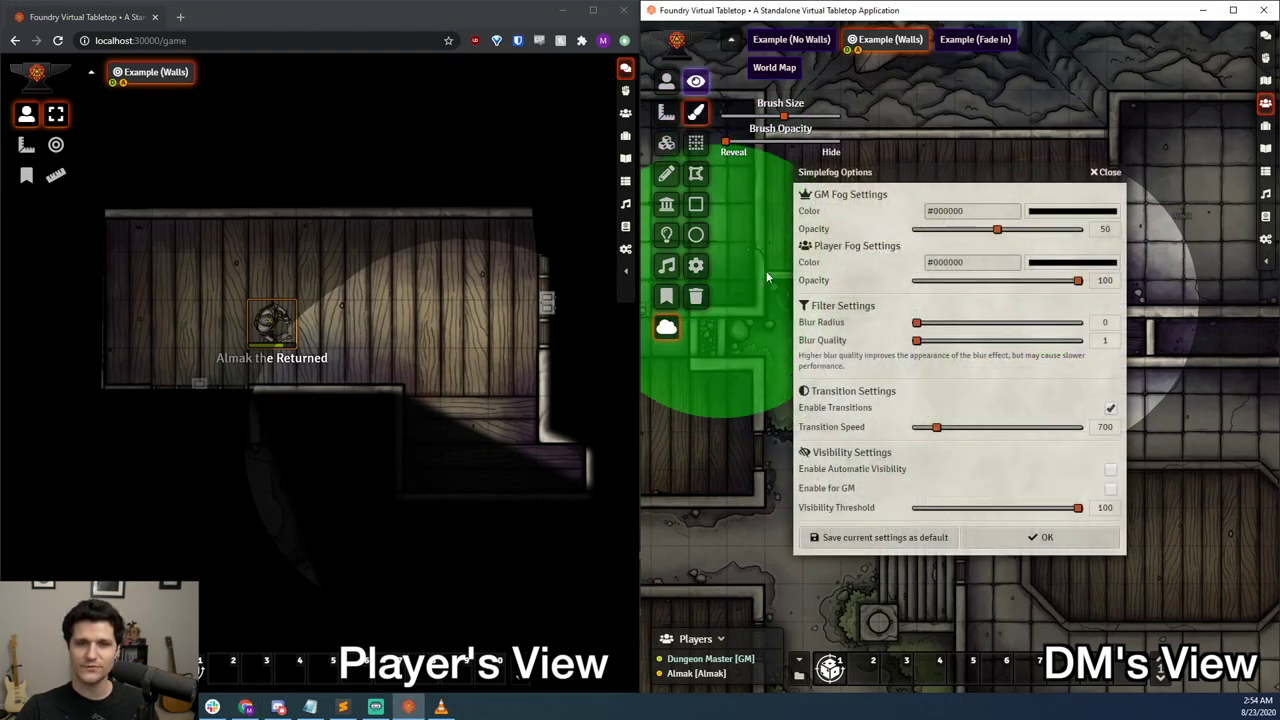
left_click(1052, 213)
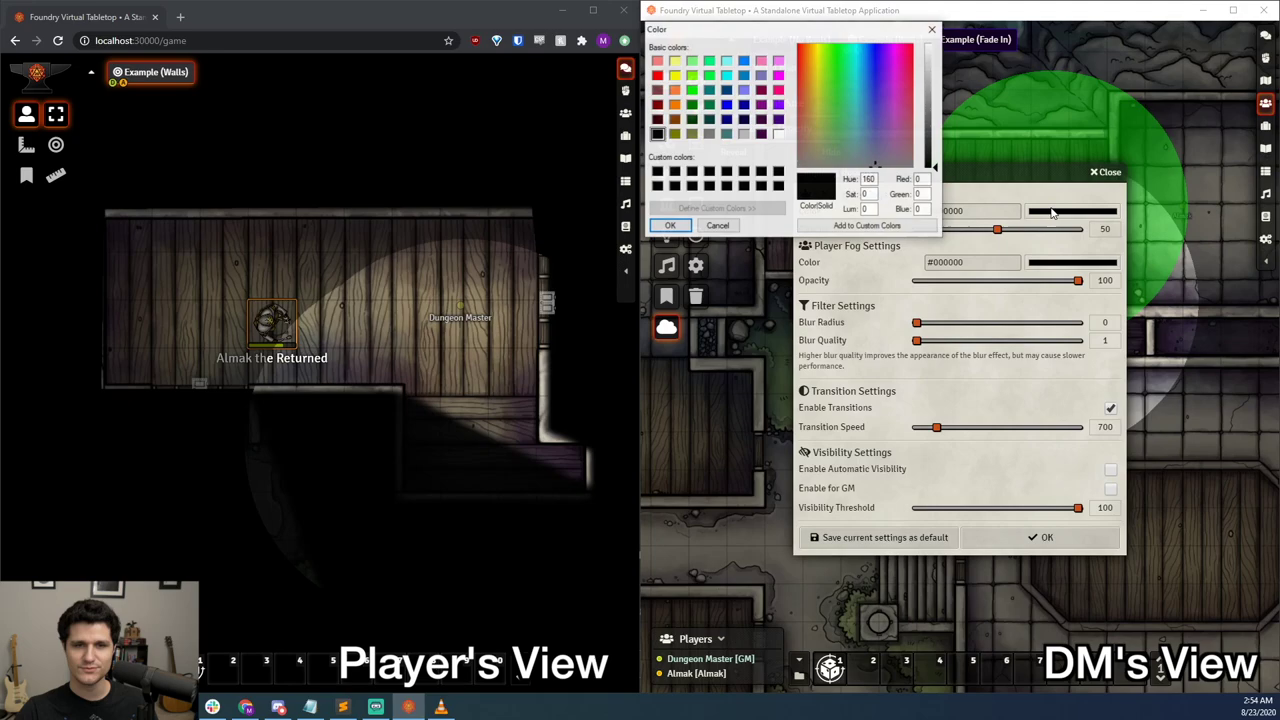
left_click(779, 120)
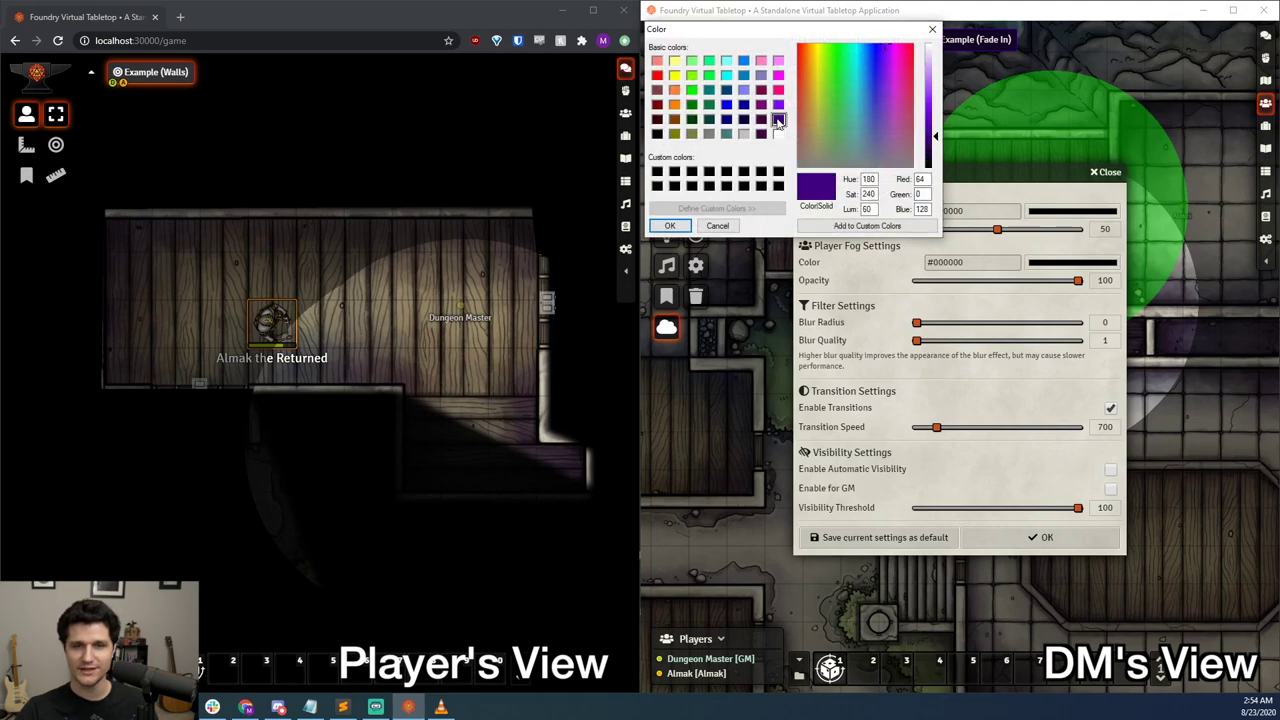
left_click(670, 225)
- Set the GM fog color back to black (#000000)
left_click(1072, 211)
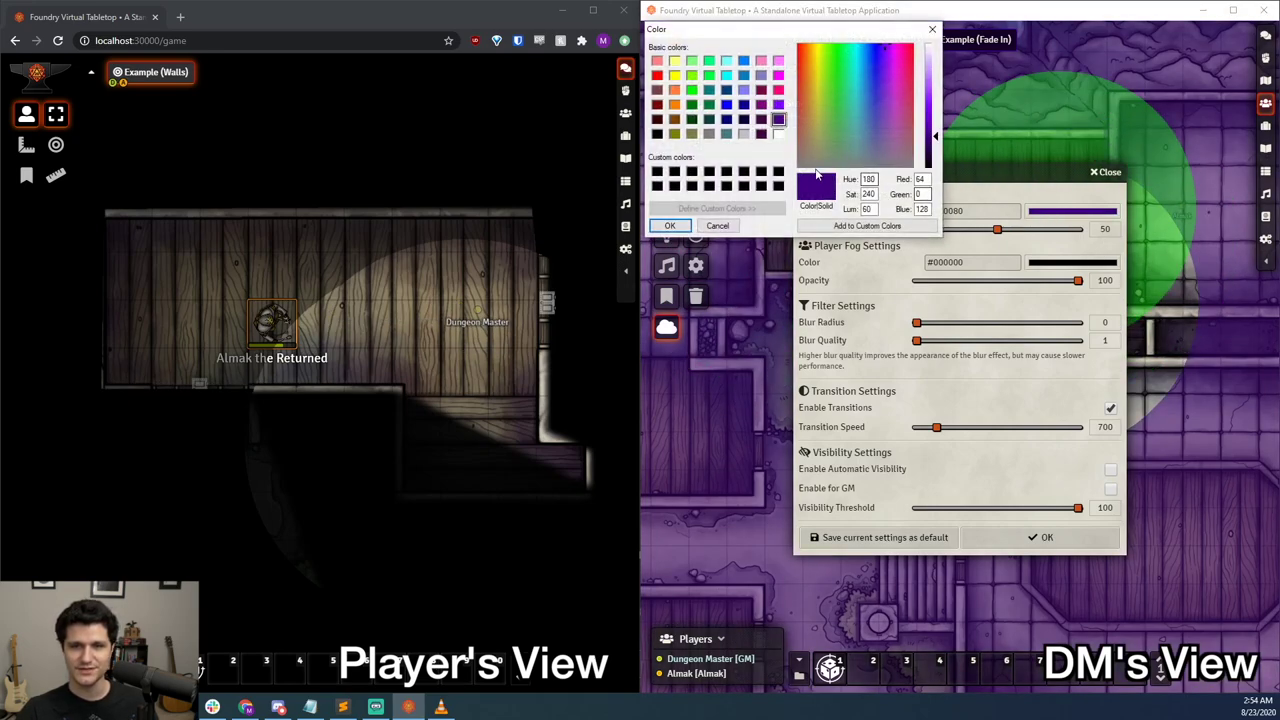
left_click(658, 173)
left_click(670, 225)
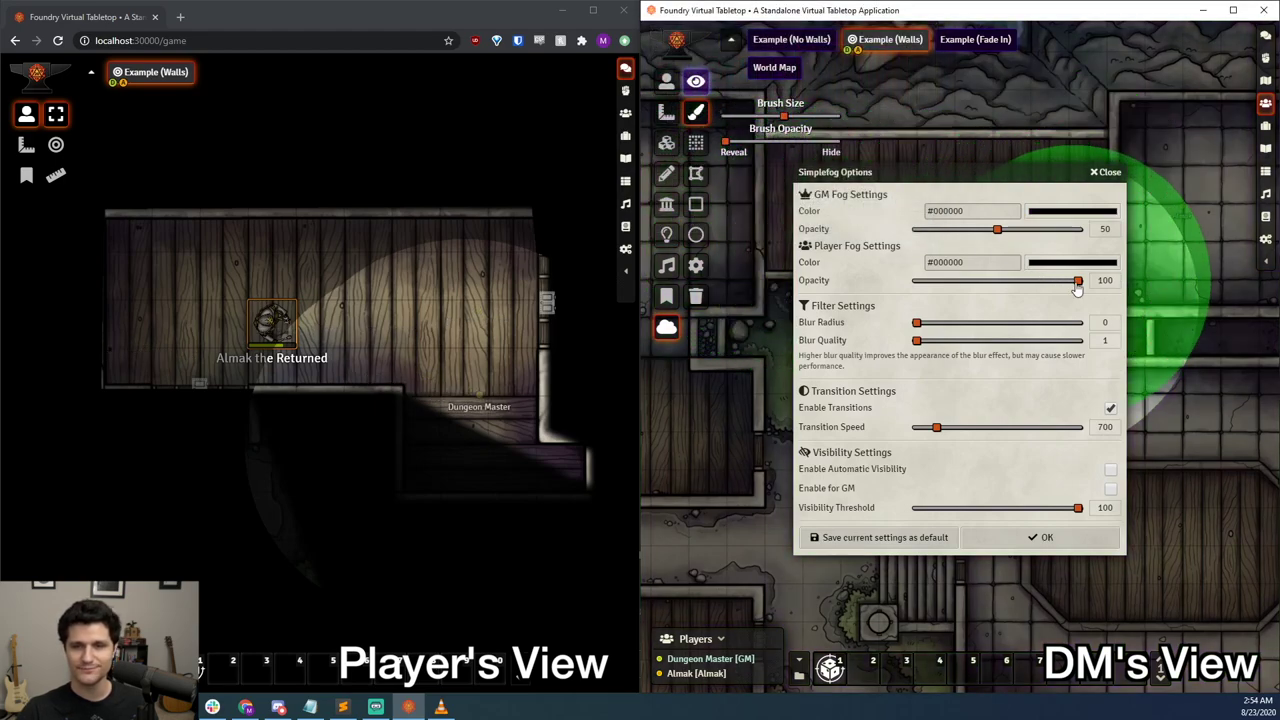
- Preview the player fog at opacity 69 and return its opacity to 100
left_click(1029, 281)
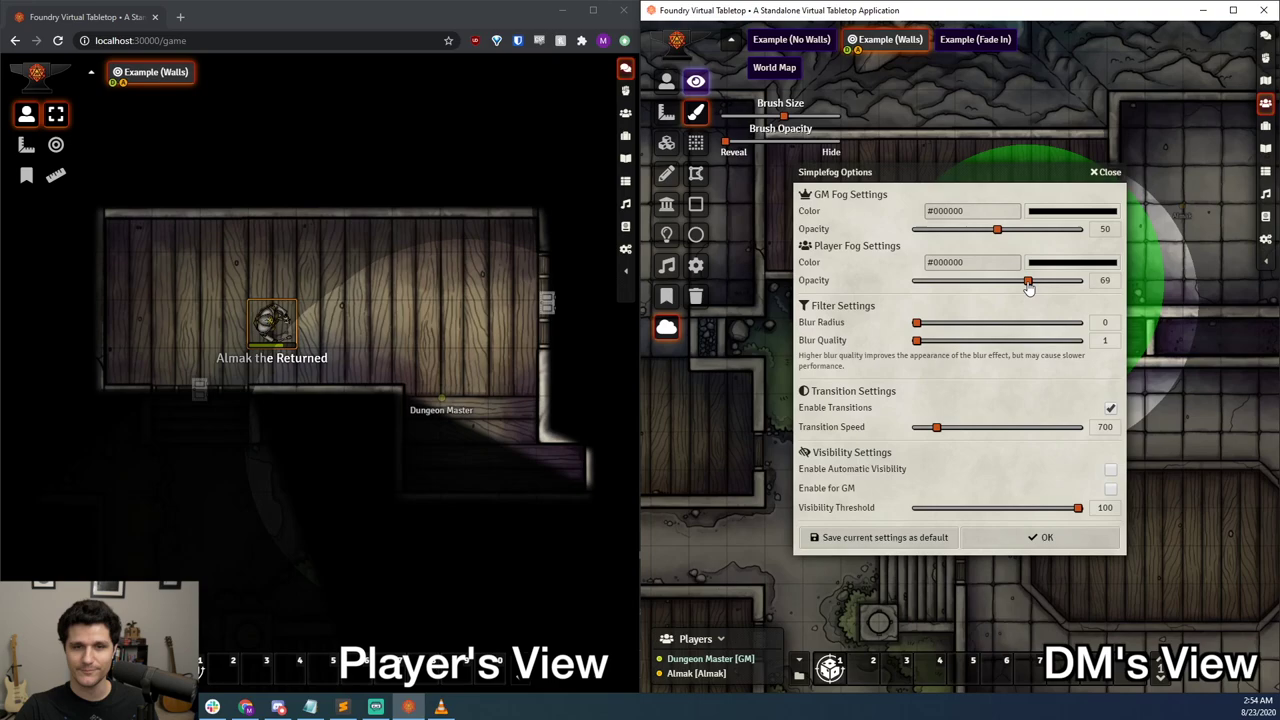
left_click_drag(1029, 283, 1097, 287)
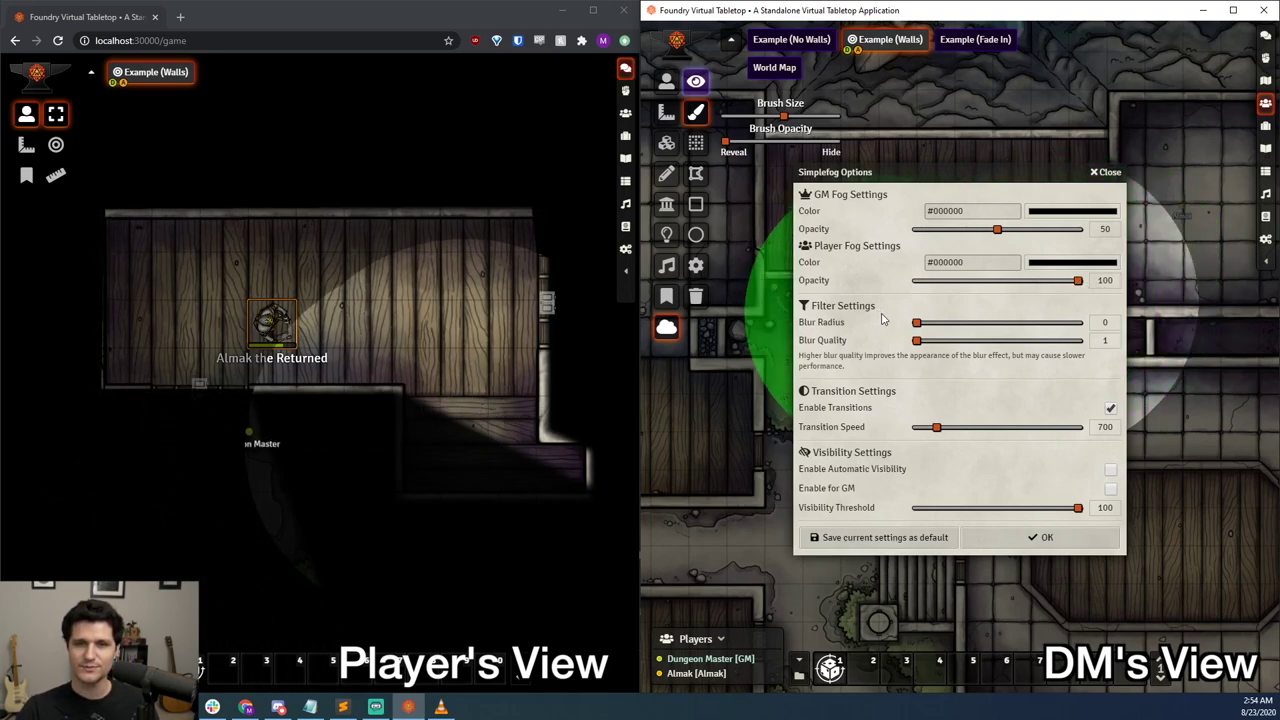
- Try the fog blur at quality 8 and at radius 50, and return it to radius 0 and quality 1
scroll(249, 260, "up", 5)
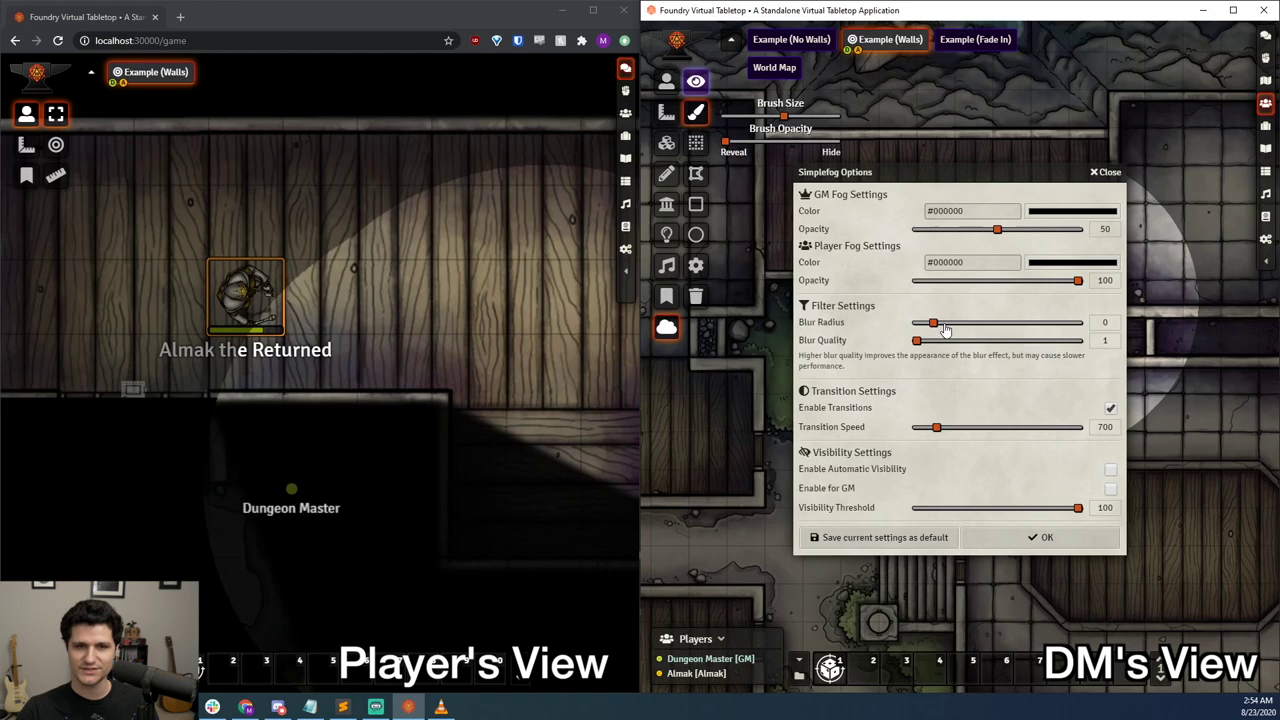
left_click_drag(921, 327, 1080, 340)
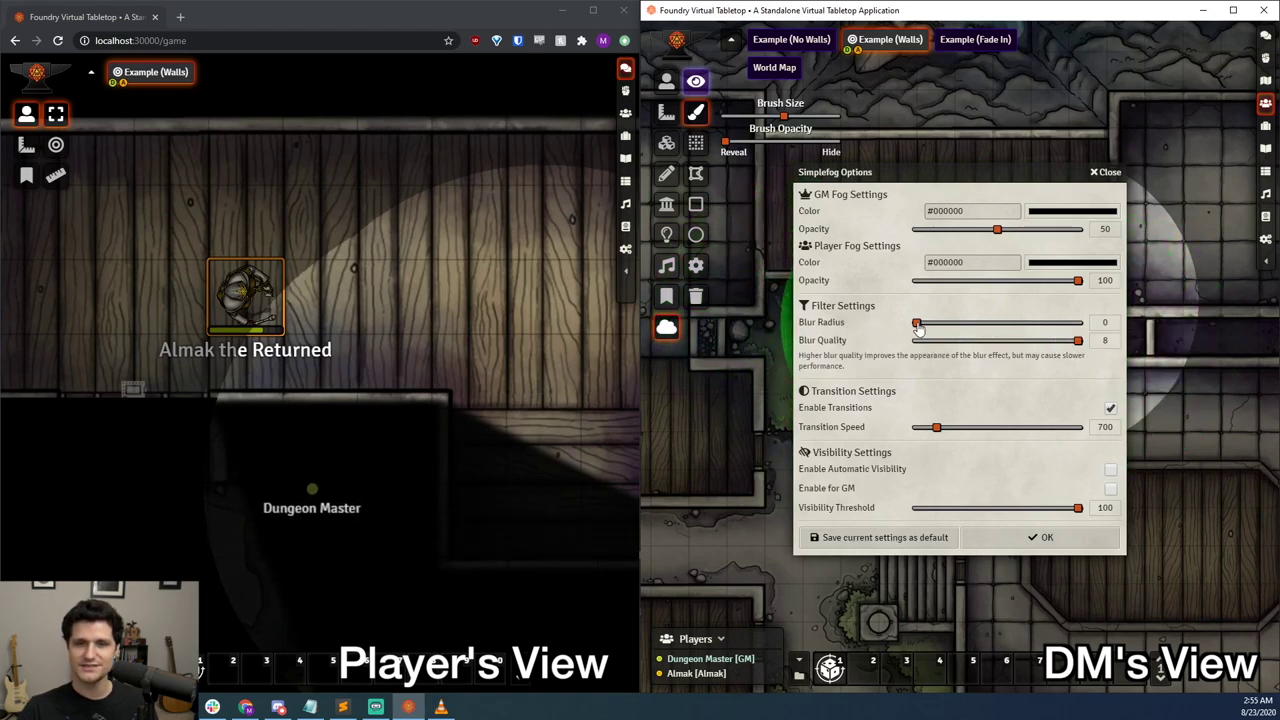
left_click_drag(980, 323, 916, 342)
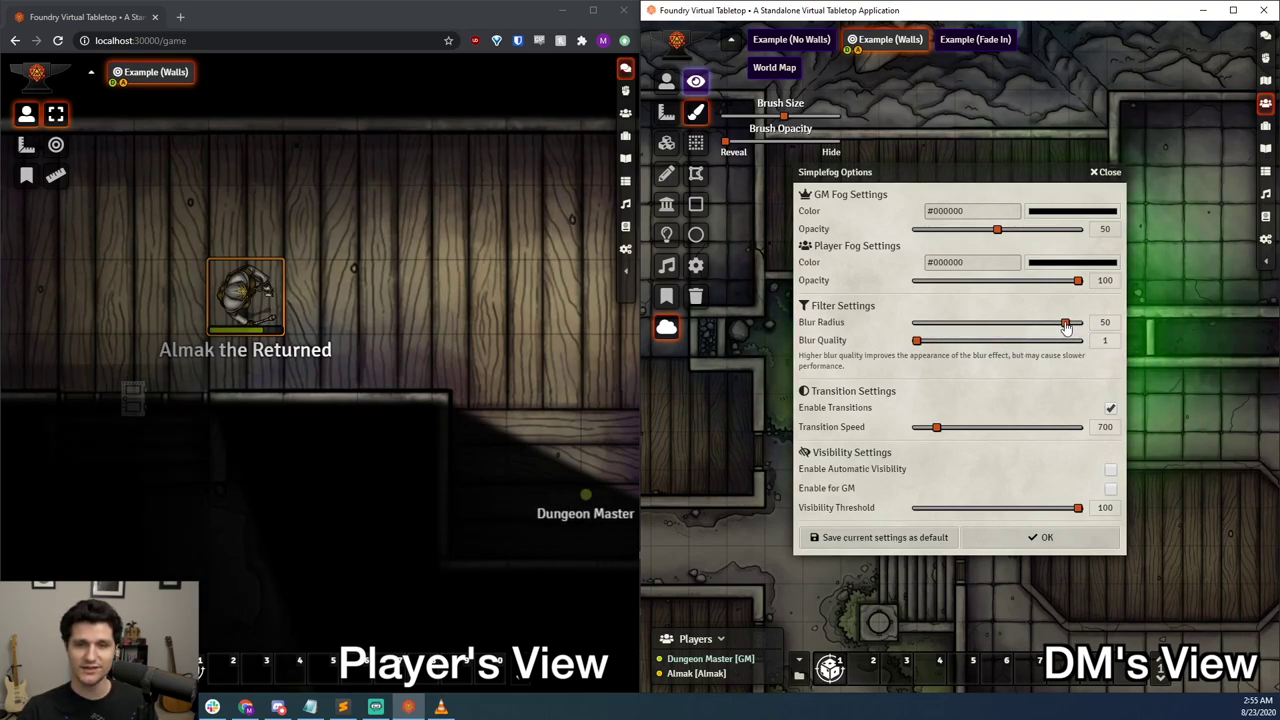
left_click_drag(1067, 328, 901, 322)
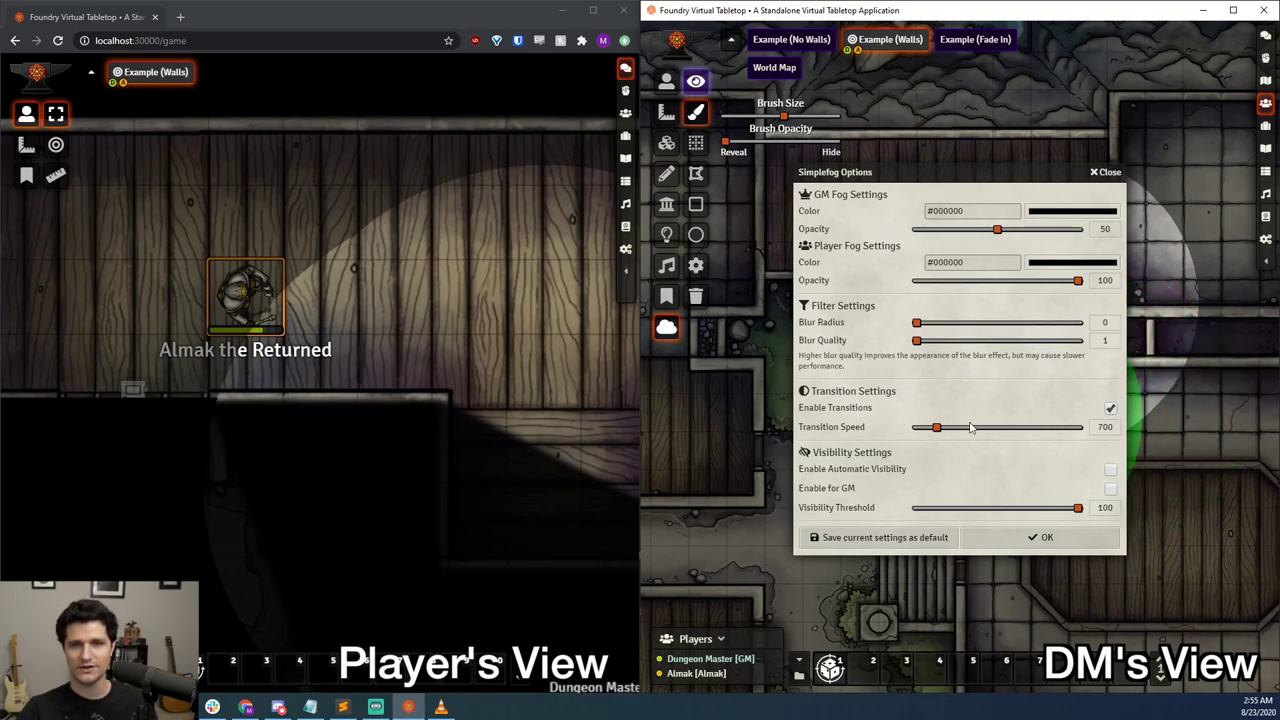
- Set the transition speed to 800 and preview the fade by varying the player fog opacity, leaving it at 100
mouse_move(938, 428)
left_mouse_down()
mouse_move(1024, 436)
mouse_move(942, 429)
left_mouse_up()
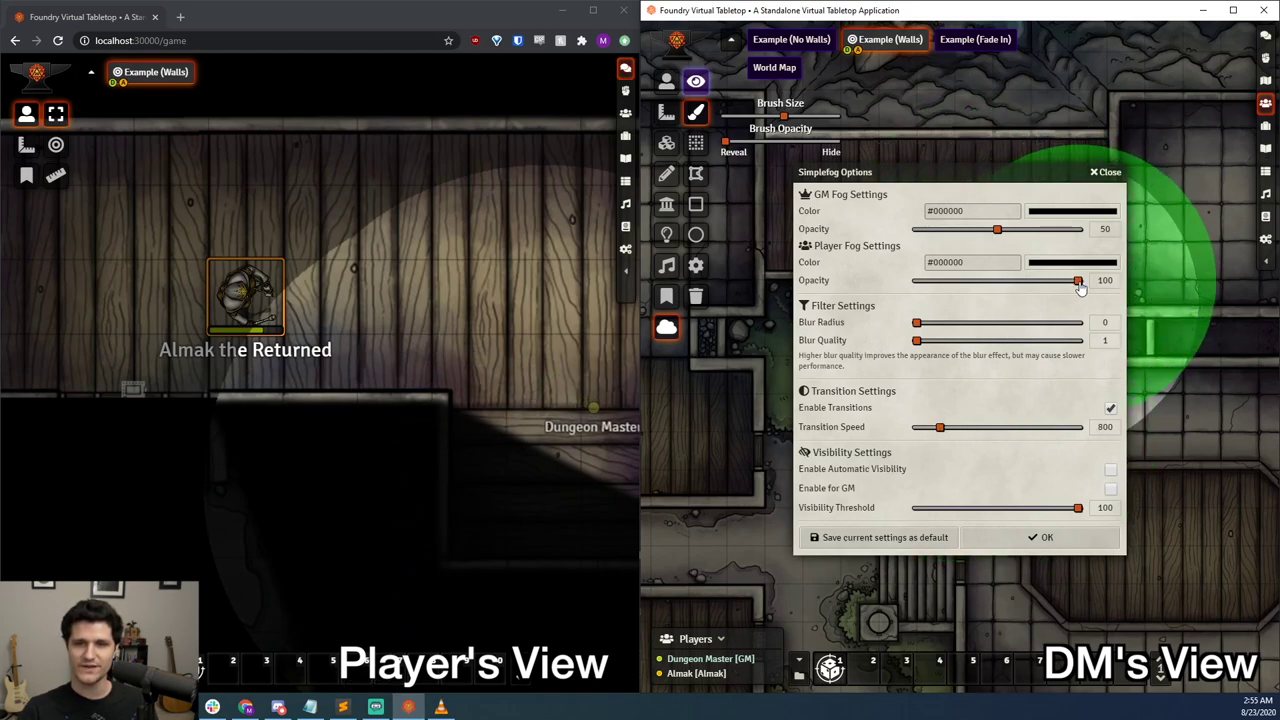
mouse_move(1073, 281)
left_mouse_down()
mouse_move(968, 287)
mouse_move(1130, 292)
left_mouse_up()
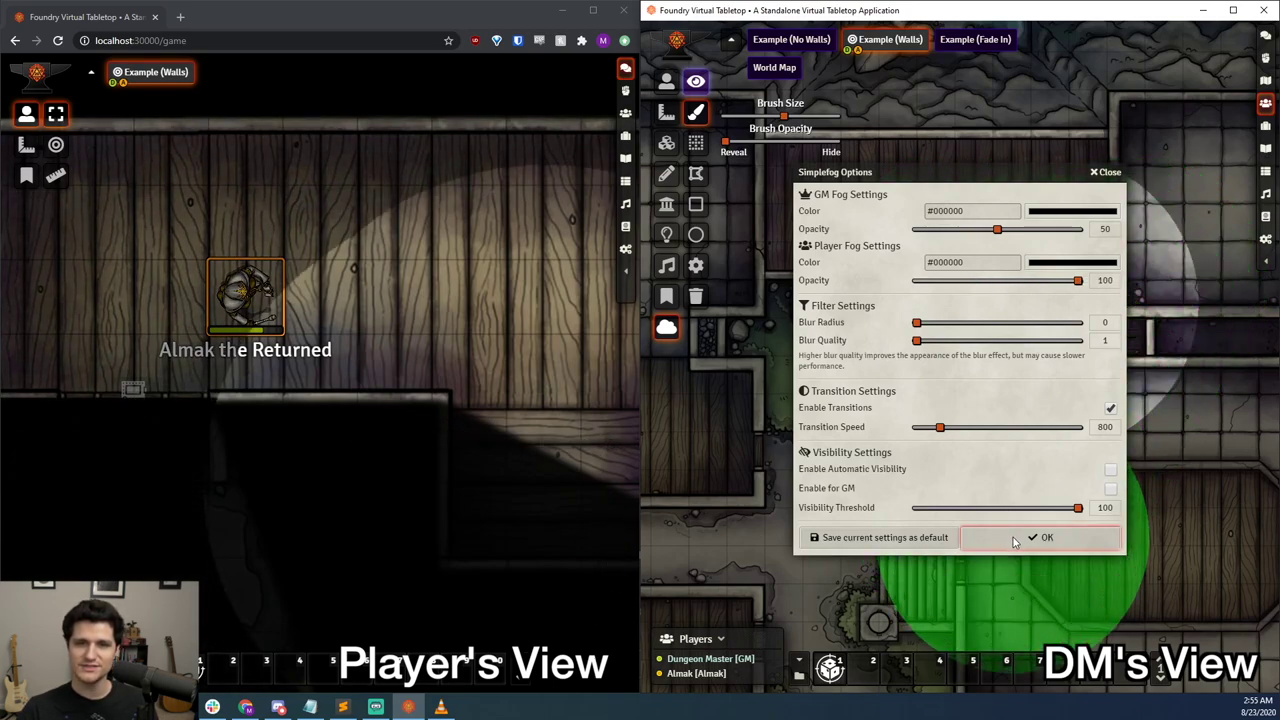
key("Escape")
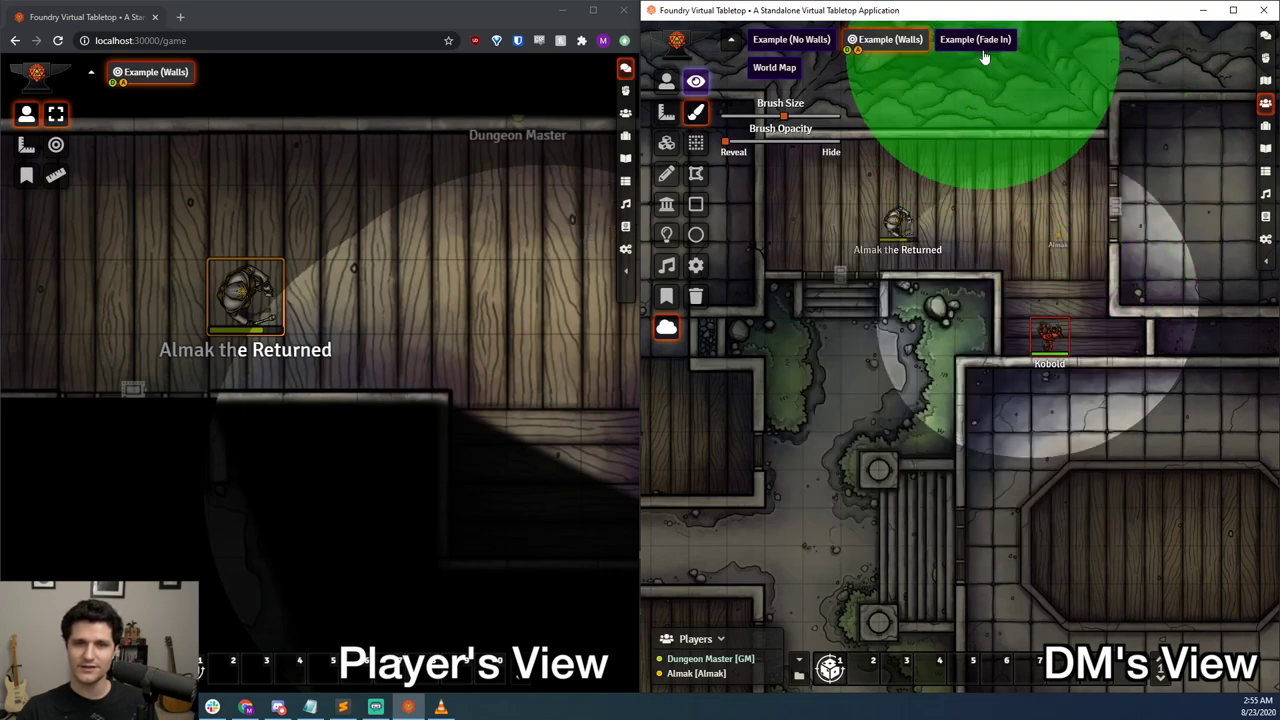
- Activate the Example (Fade In) scene and open its Simplefog options
right_click(972, 40)
left_click(970, 63)
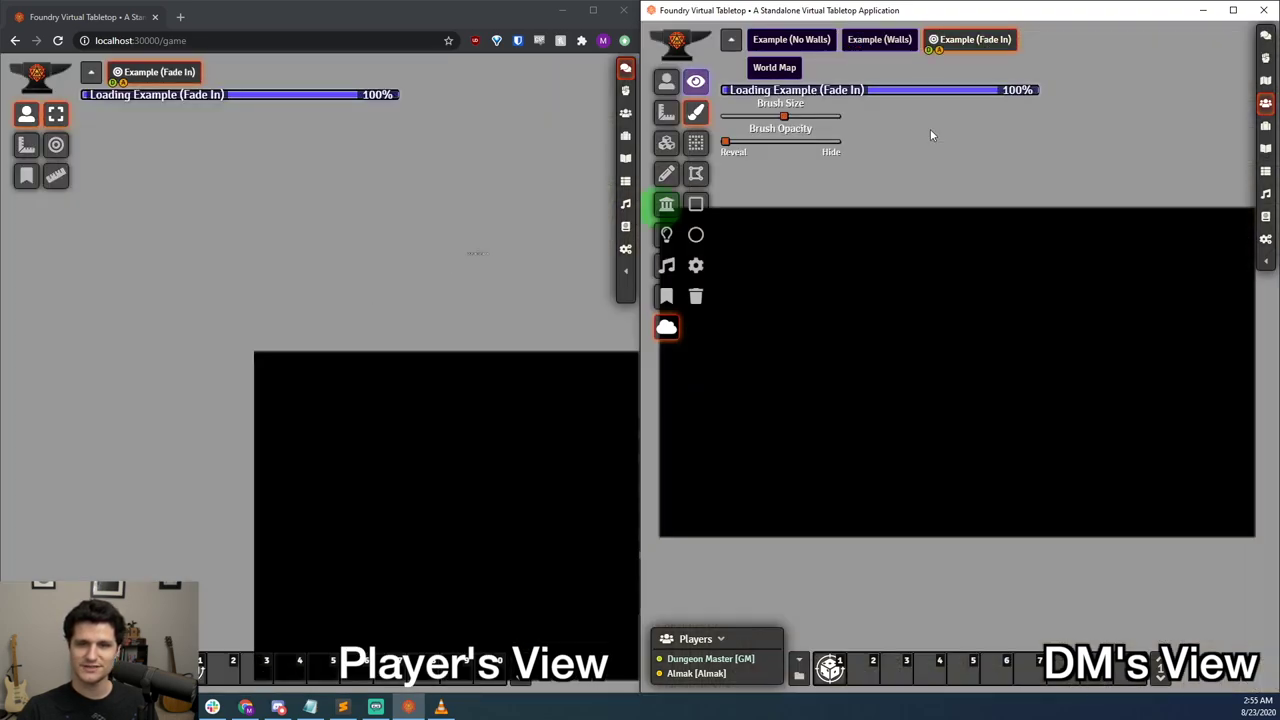
left_click(697, 266)
left_click(531, 491)
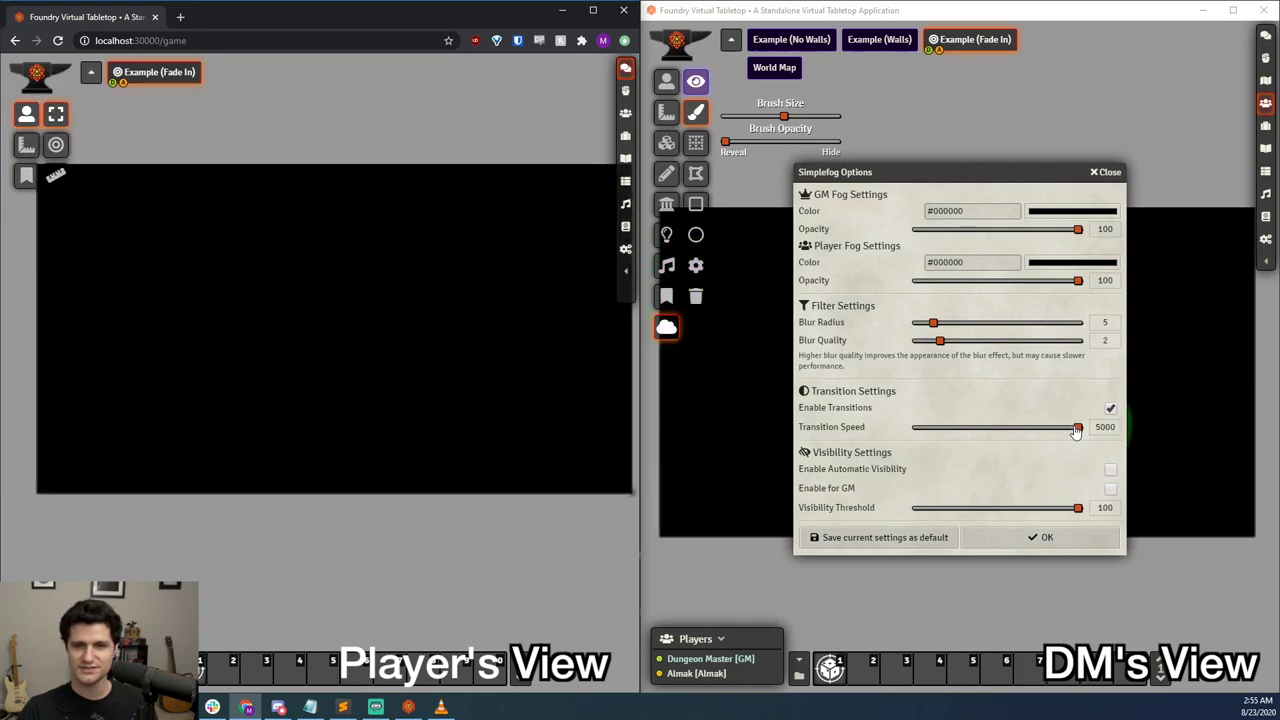
- With the transition speed at 5000, lower the player fog opacity to its minimum to fade in the scene image for the player
left_click(1076, 430)
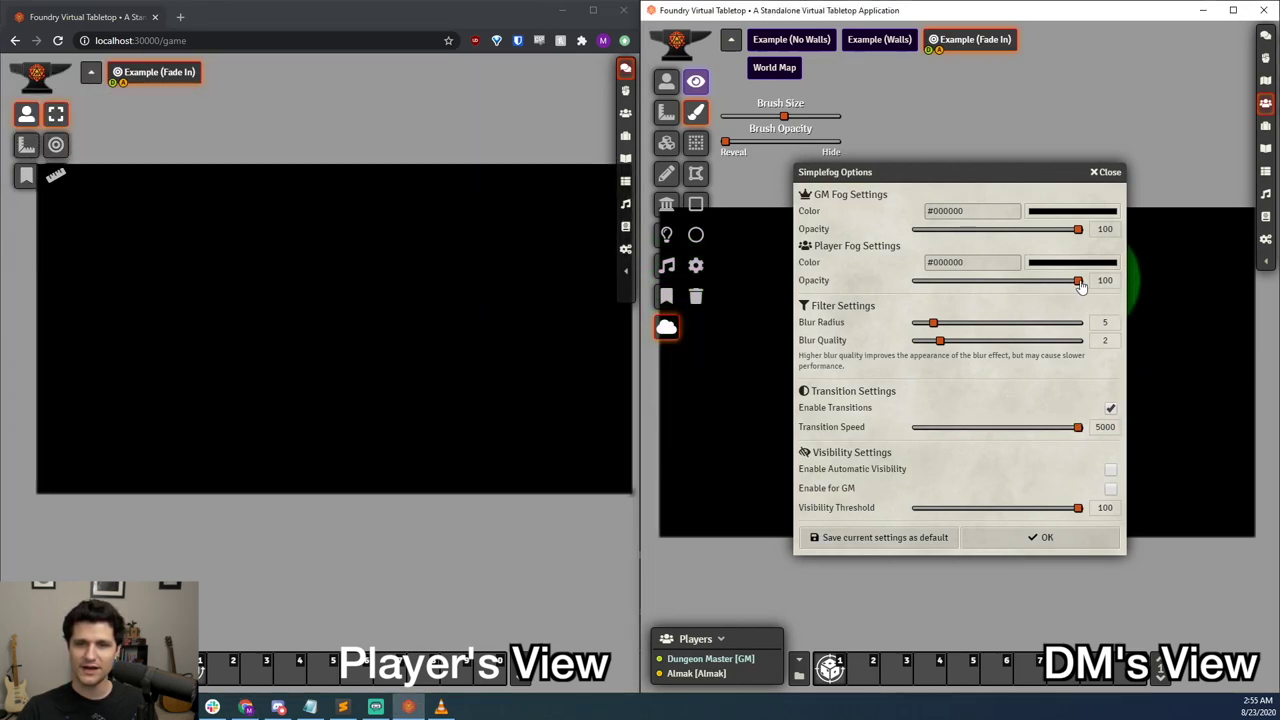
left_click_drag(943, 289, 912, 282)
left_click_drag(974, 176, 897, 317)
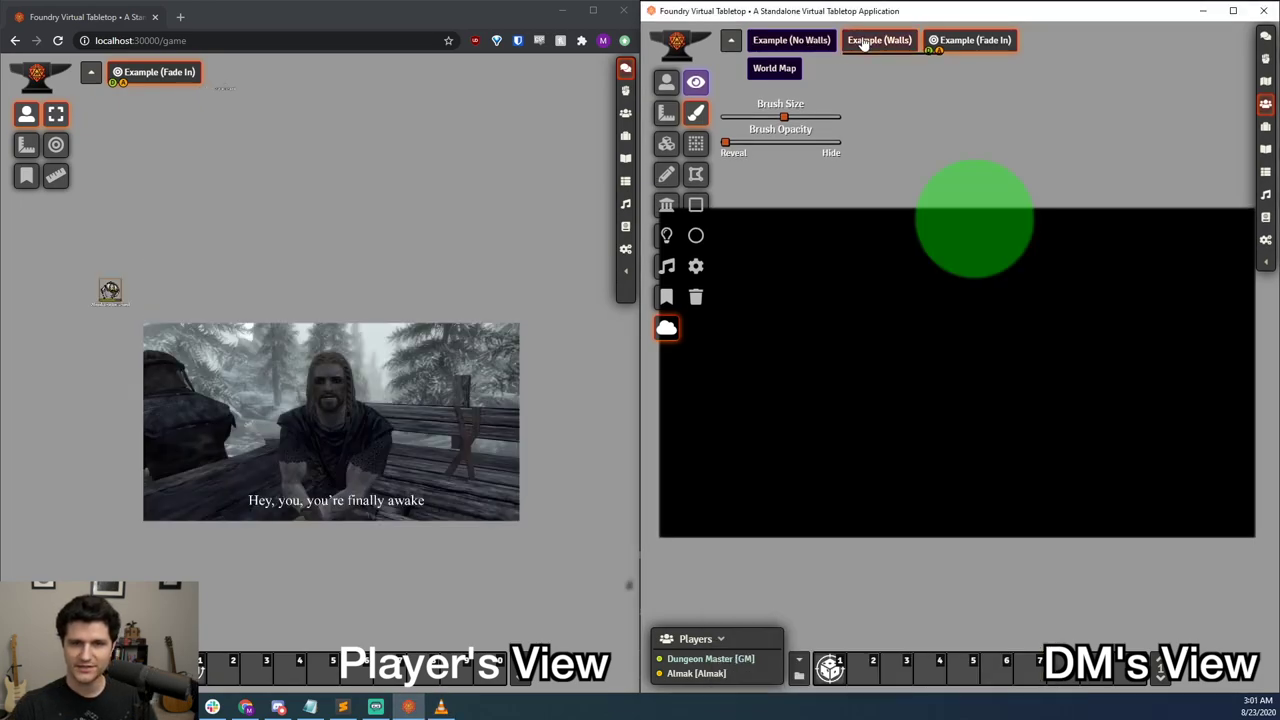
- Activate the Example (Walls) scene and check its Simplefog options
left_click(880, 40)
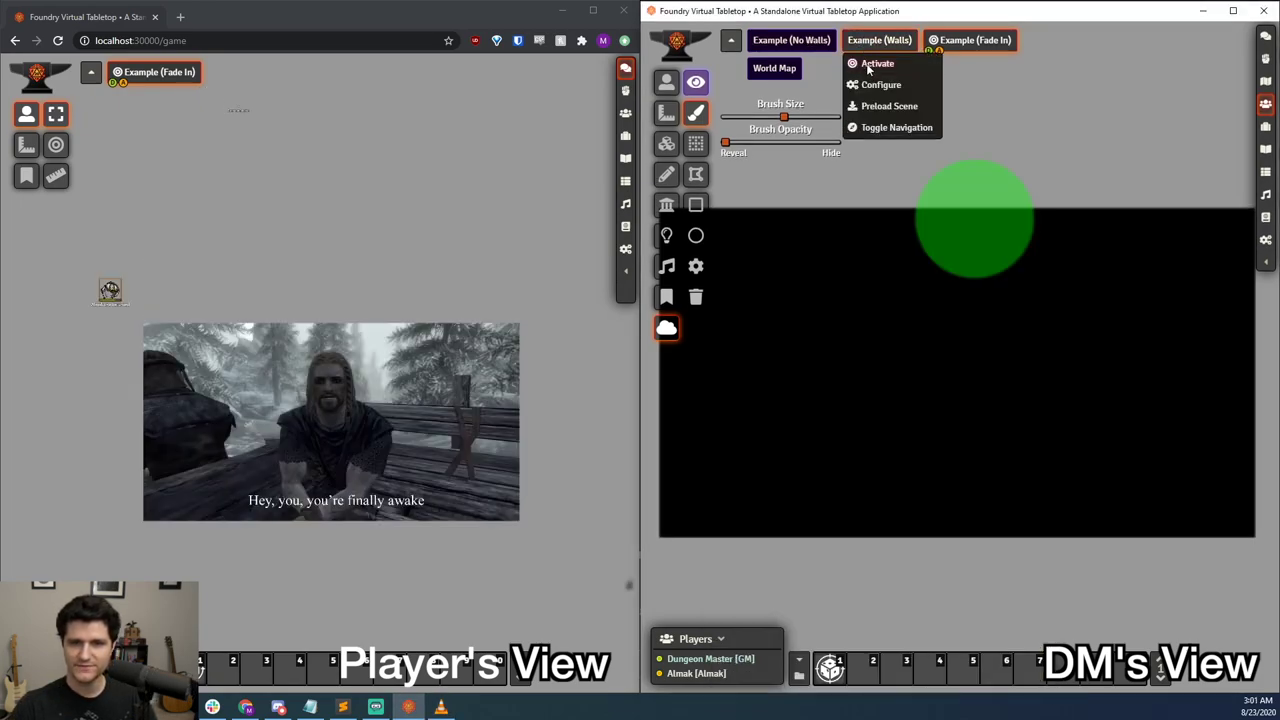
left_click(866, 63)
left_click(696, 265)
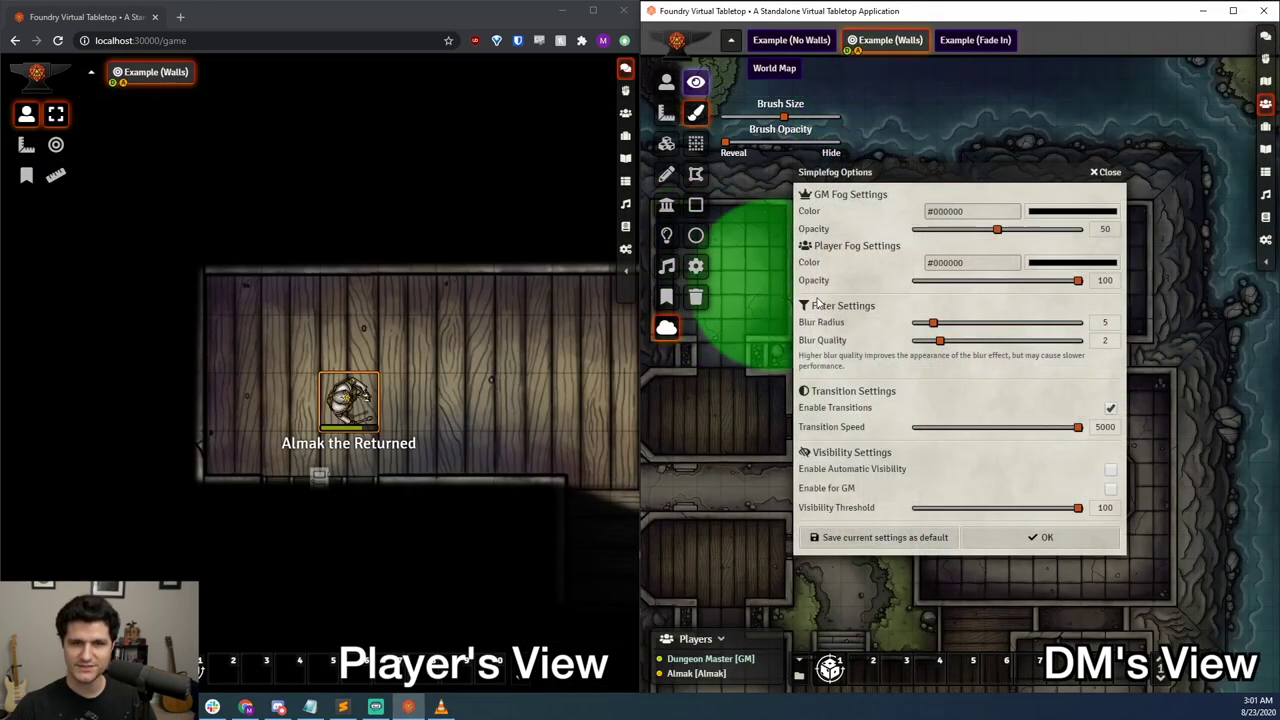
left_click(1112, 176)
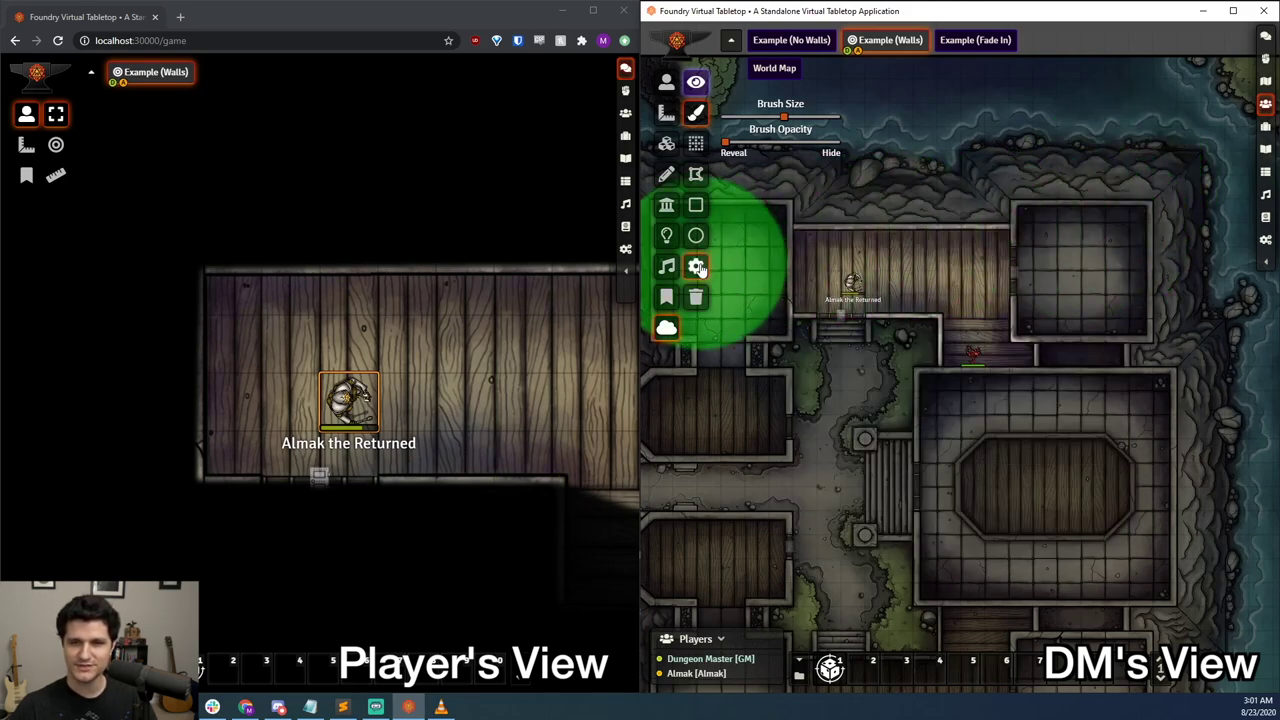
- Enable automatic visibility in the Simplefog options, leave it off for the GM, and set the visibility threshold to 76
left_click(696, 265)
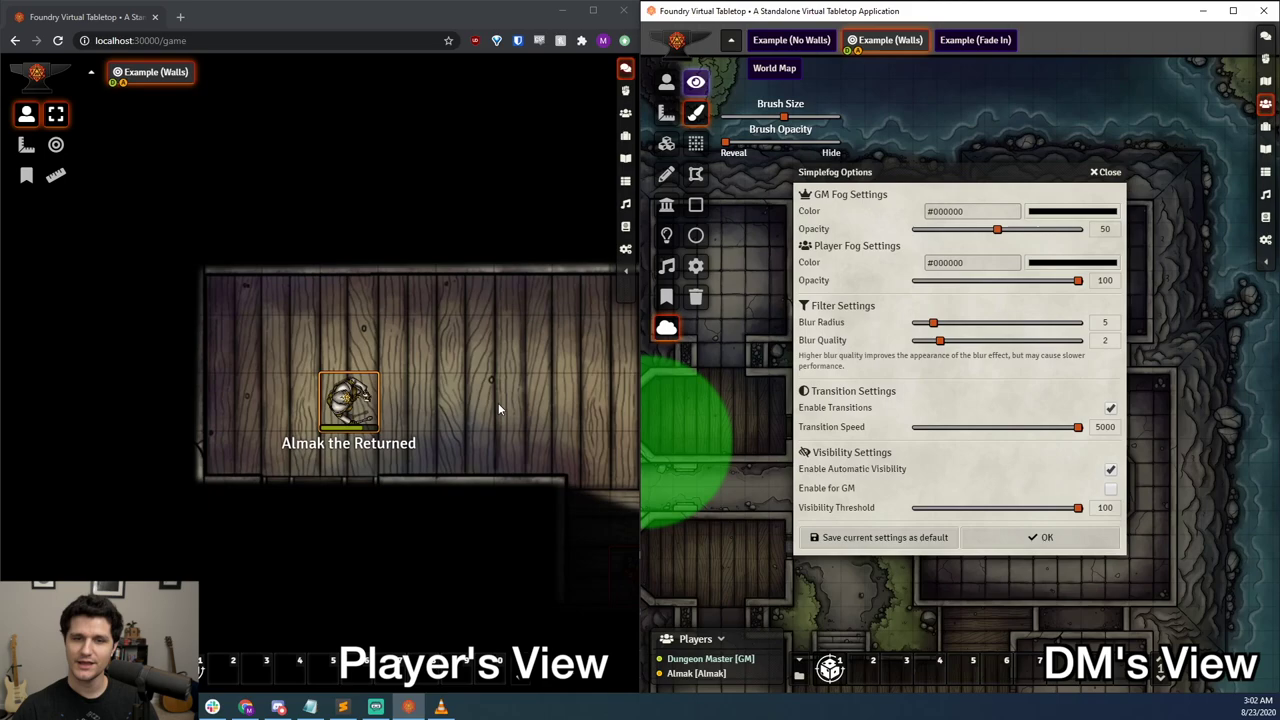
left_click_drag(491, 401, 366, 364)
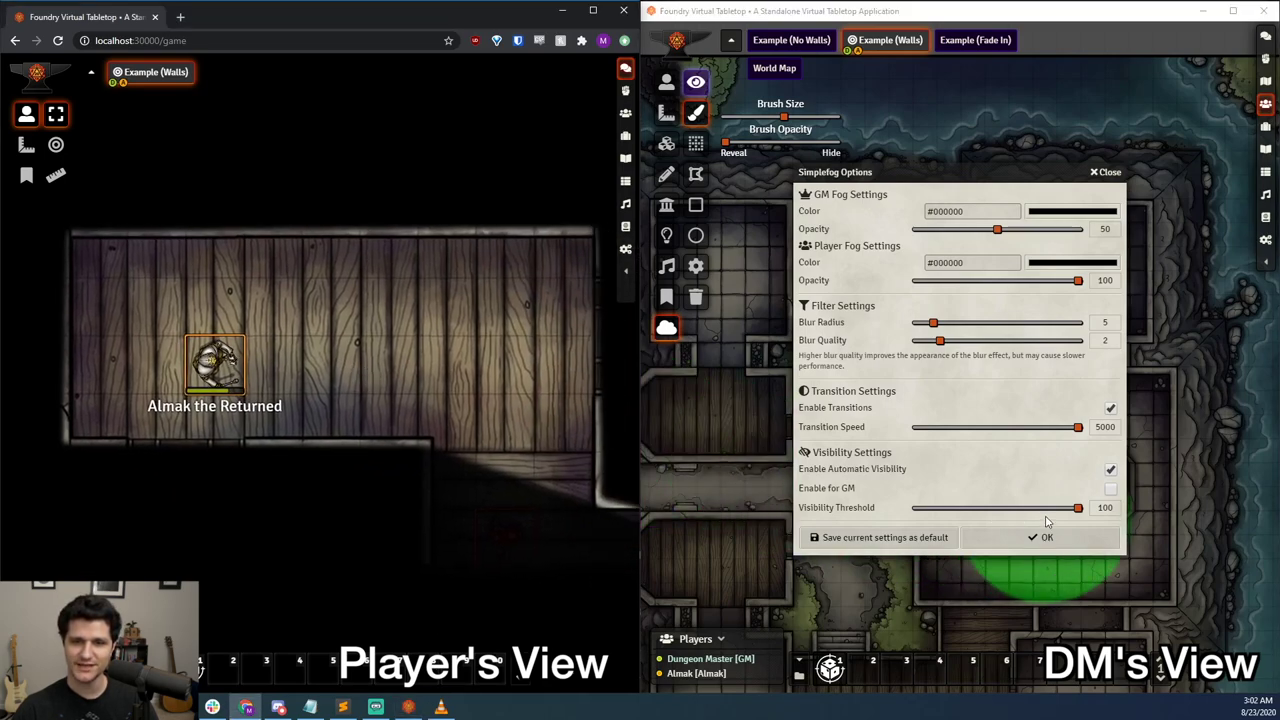
left_click(1111, 490)
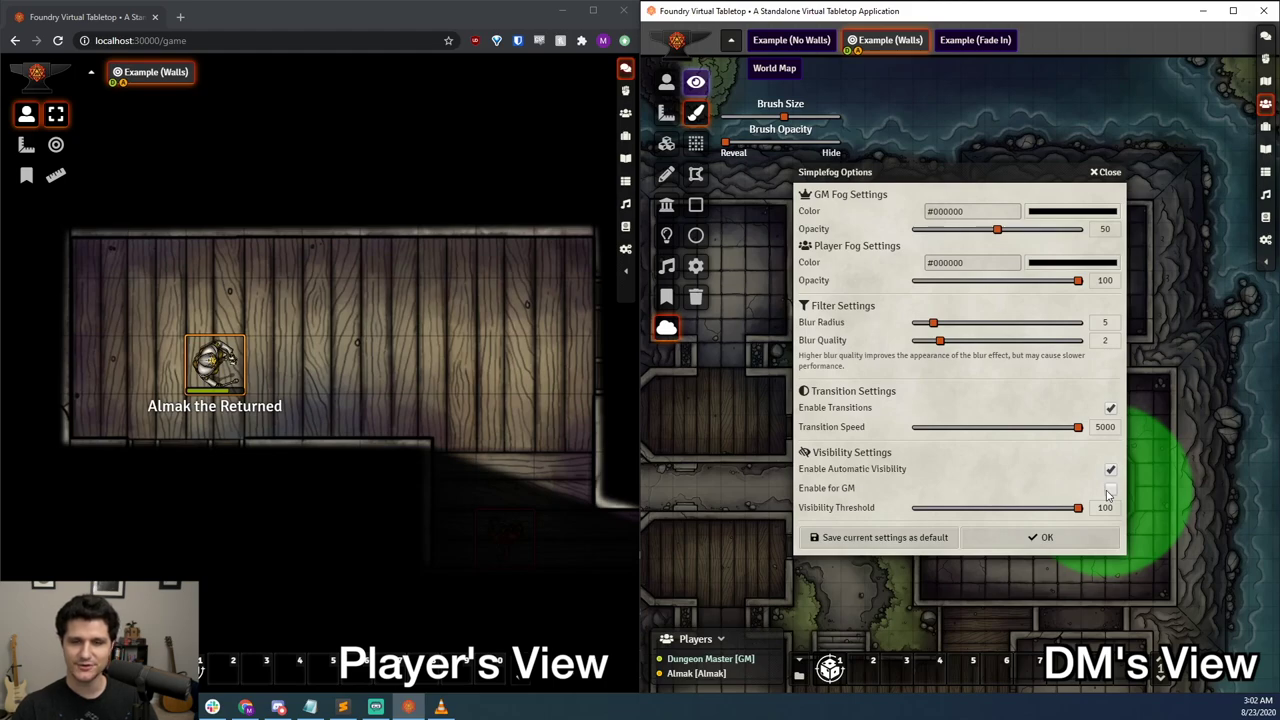
left_click_drag(1078, 508, 1040, 510)
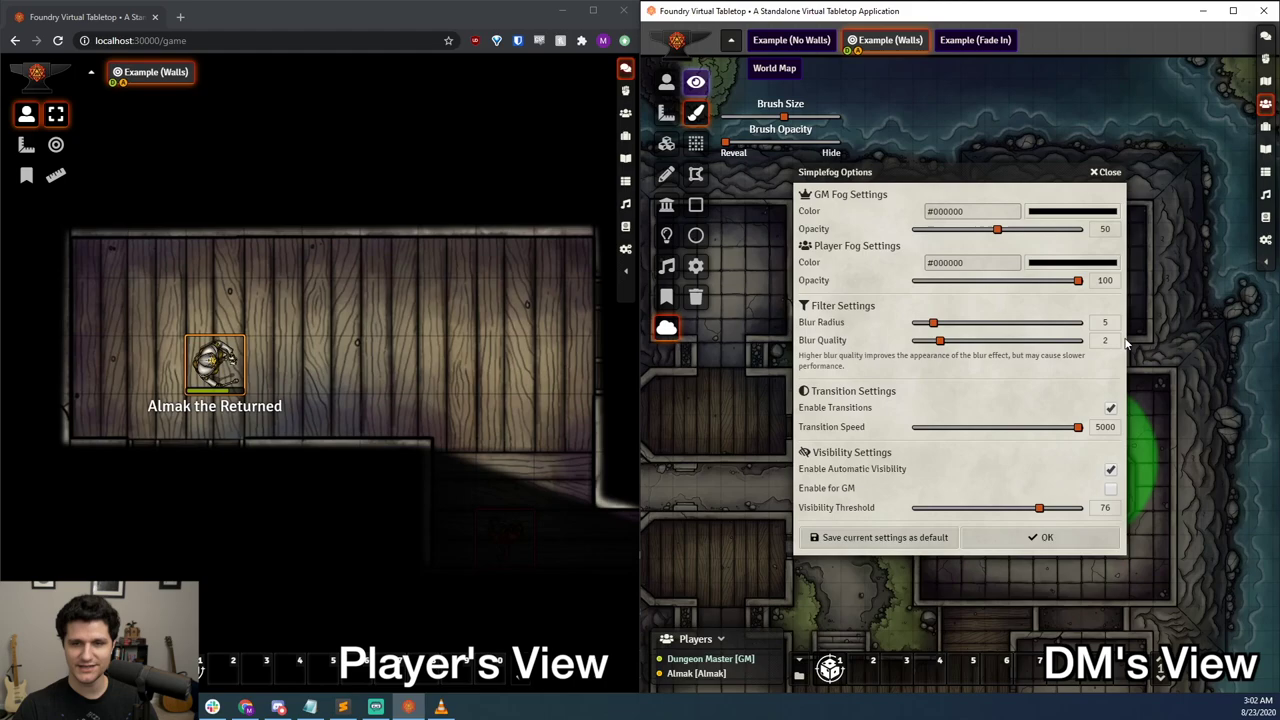
left_click(1106, 173)
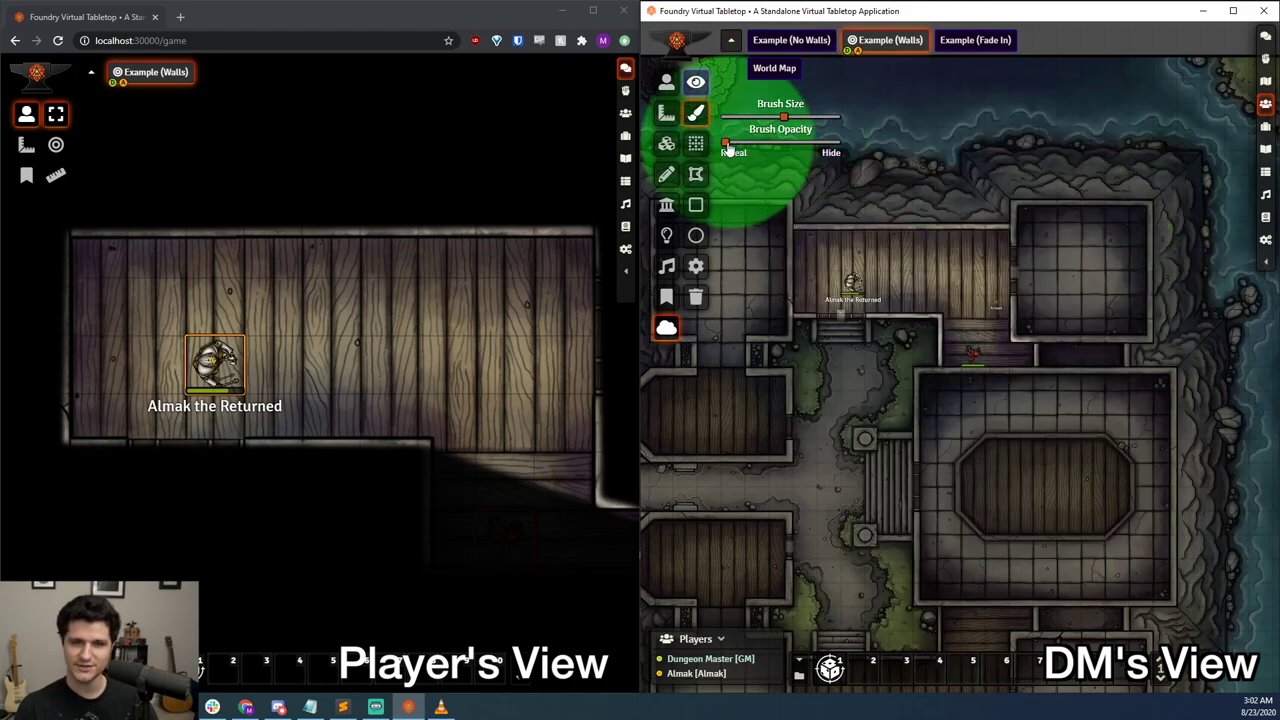
- Paint fog over the kobold's alcove with the brush opacity near Hide, and repaint it with the opacity about halfway
left_click_drag(726, 143, 827, 145)
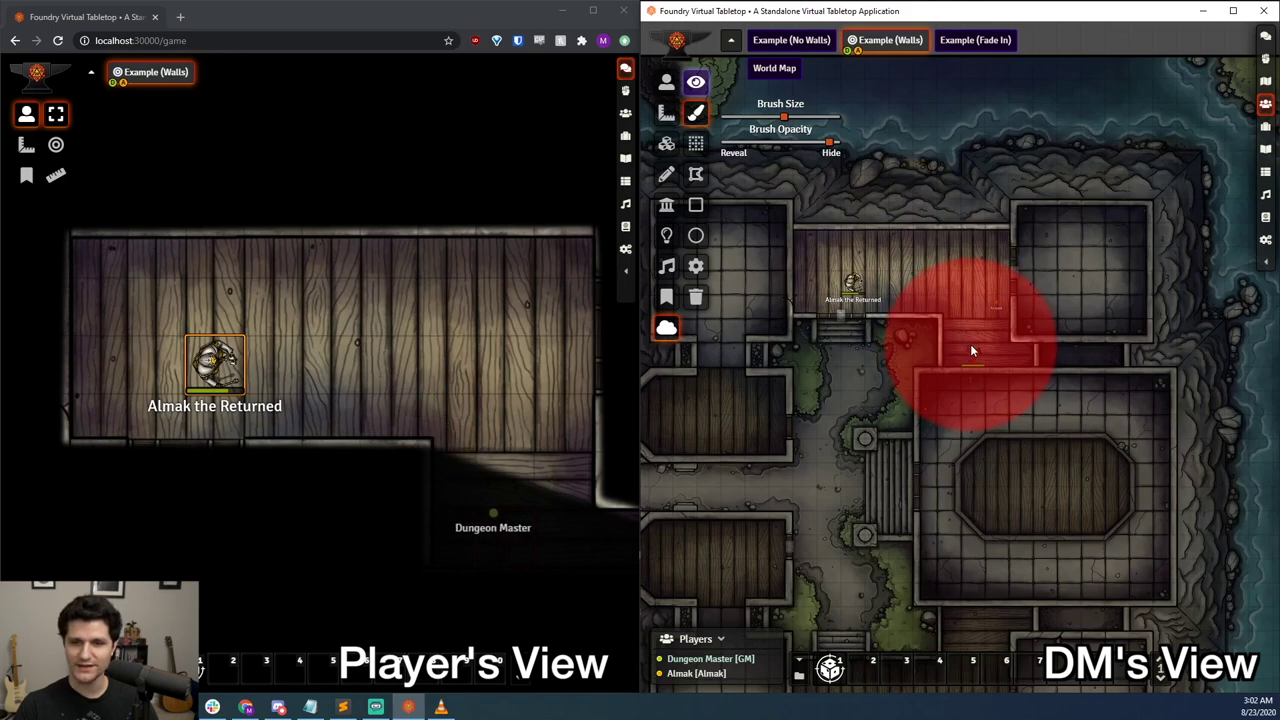
left_click_drag(976, 346, 979, 383)
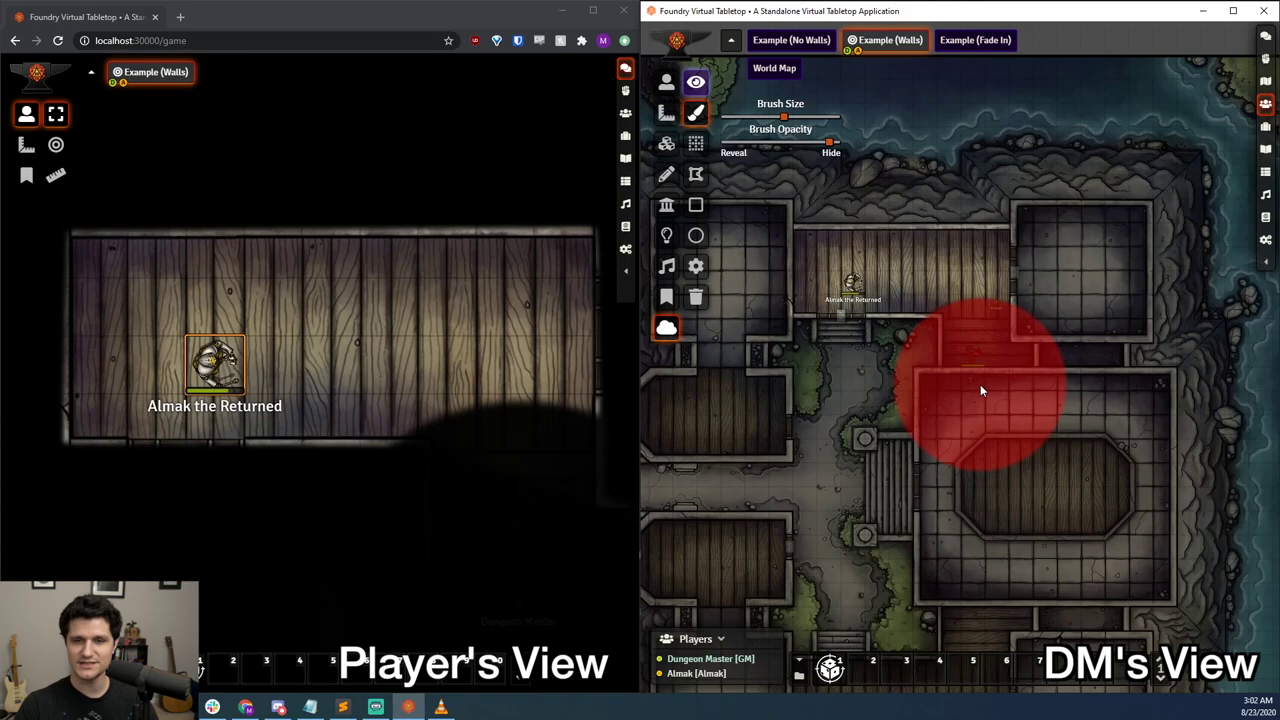
left_click_drag(829, 142, 779, 147)
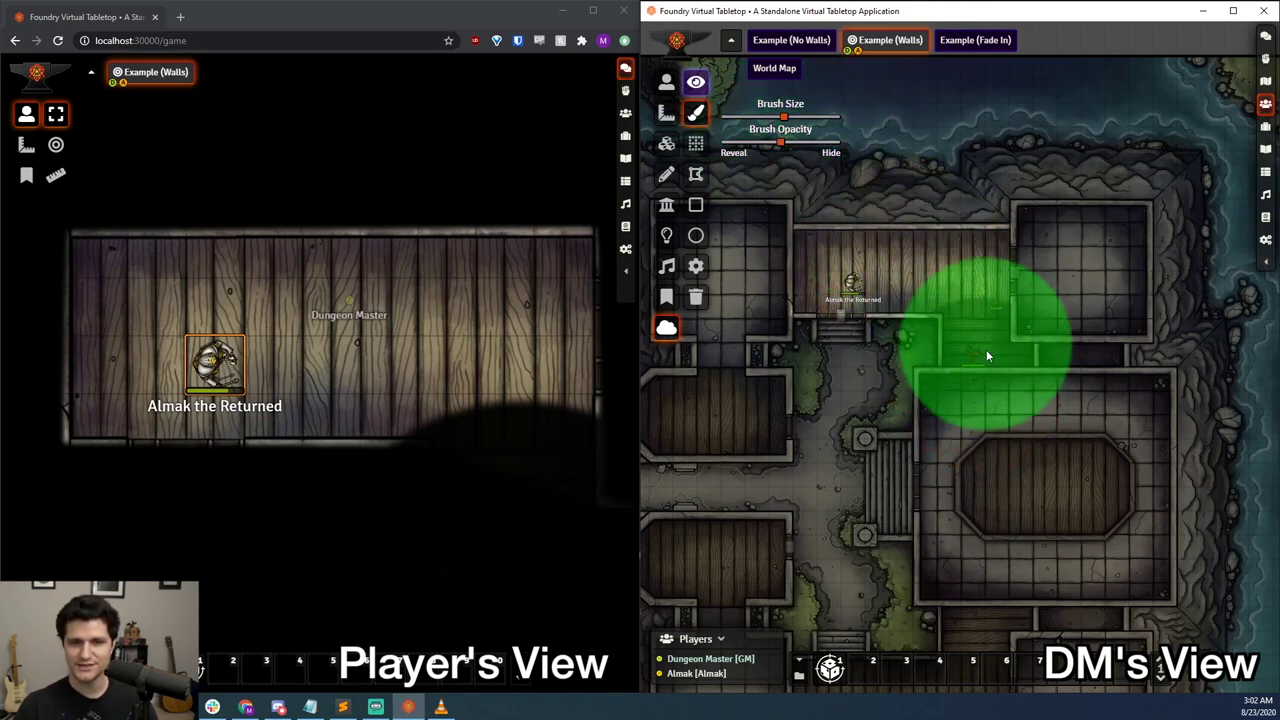
left_click(985, 396)
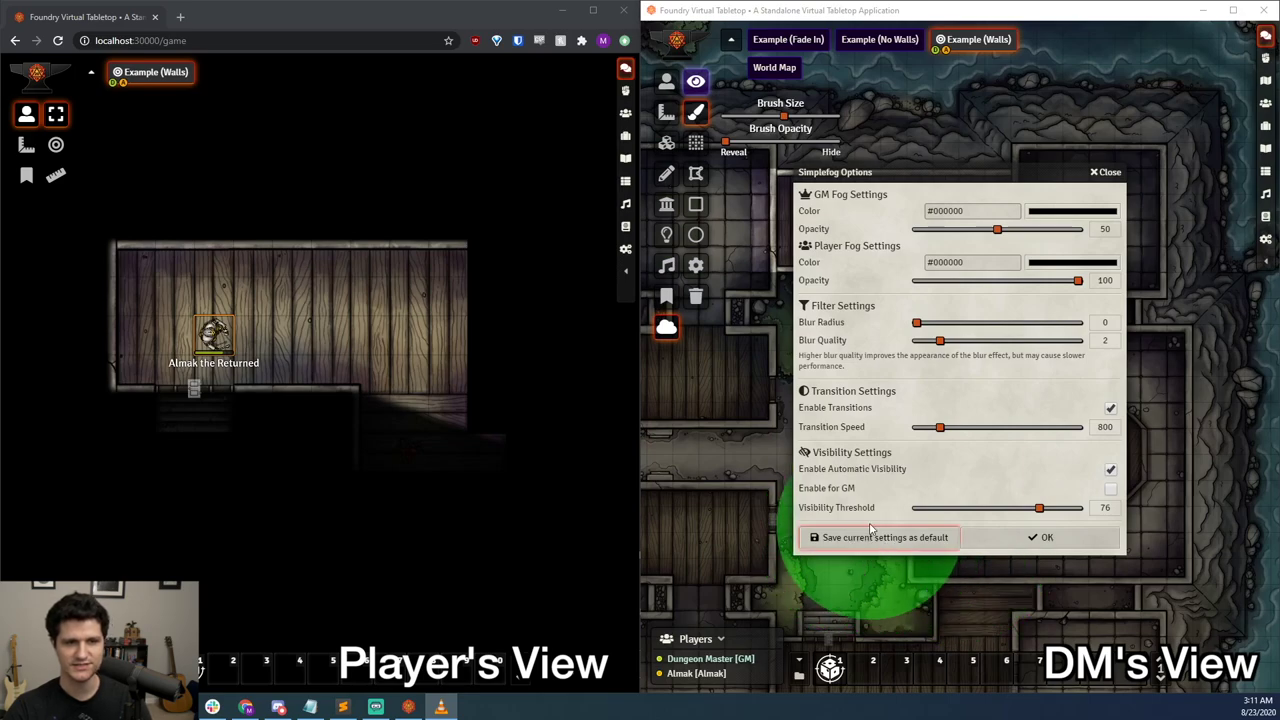
- Accept the Simplefog options and reset the scene's fog of war
left_click(1024, 545)
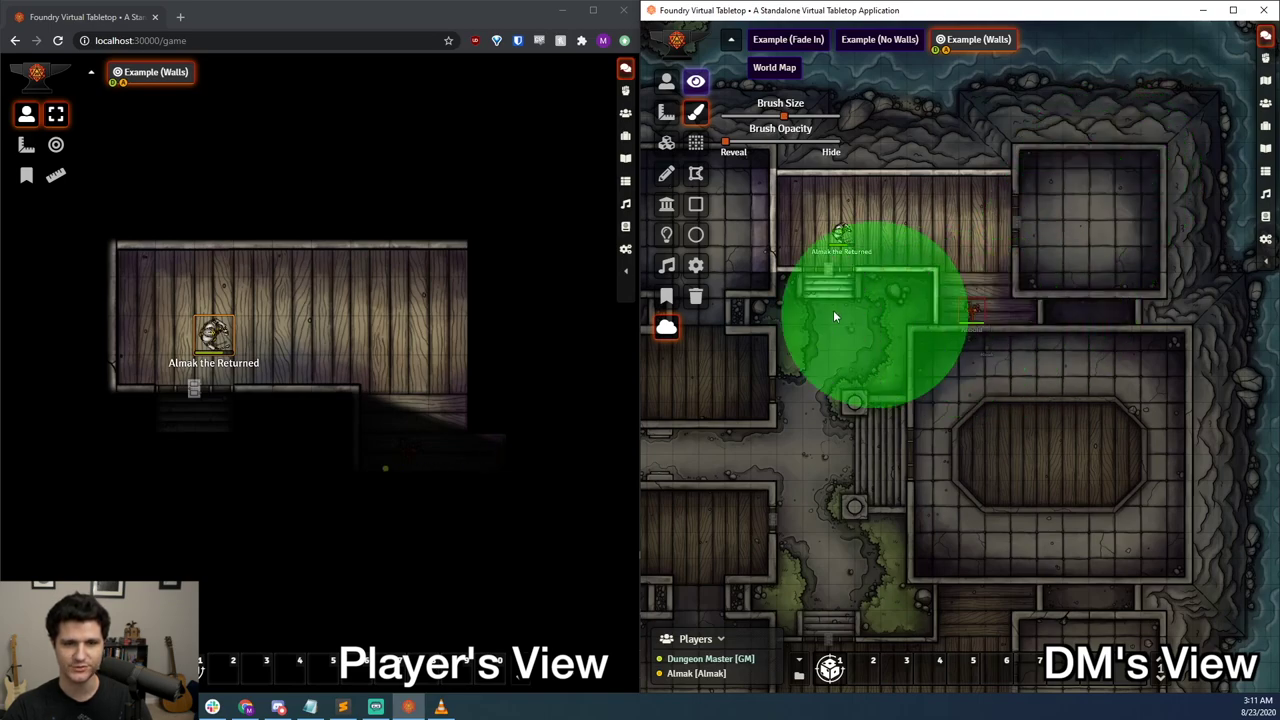
left_click(698, 298)
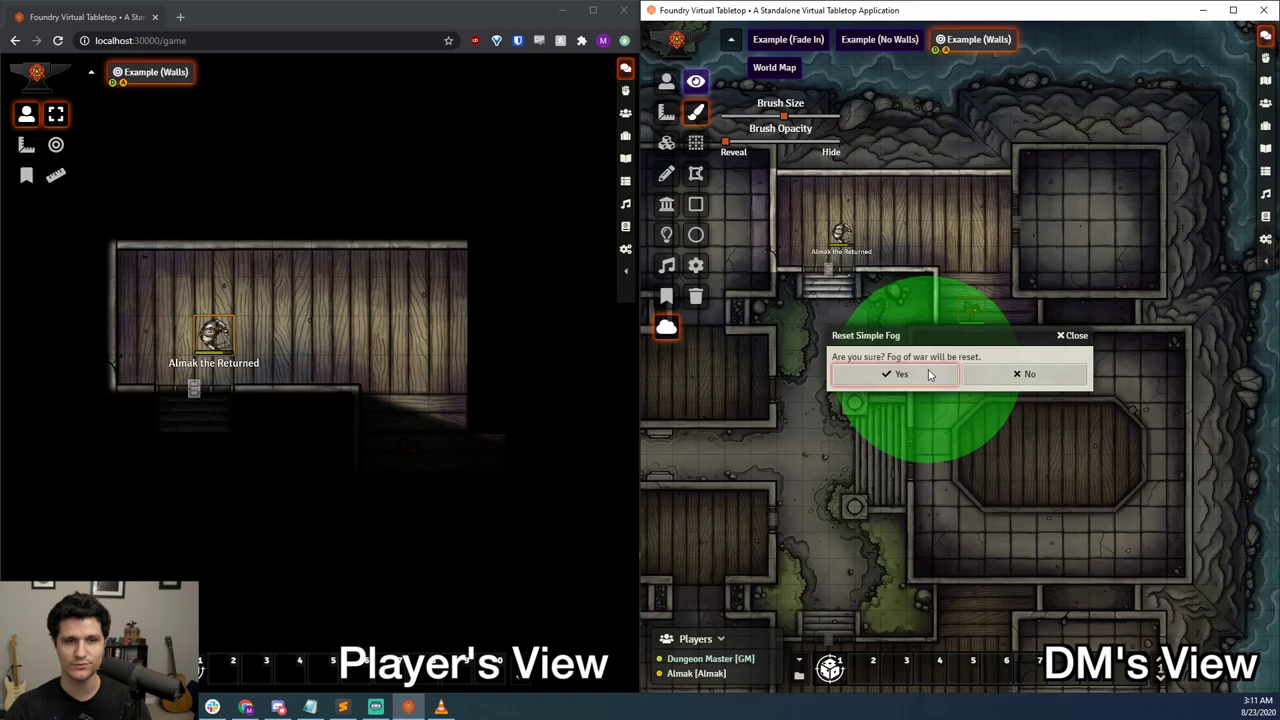
left_click(928, 374)
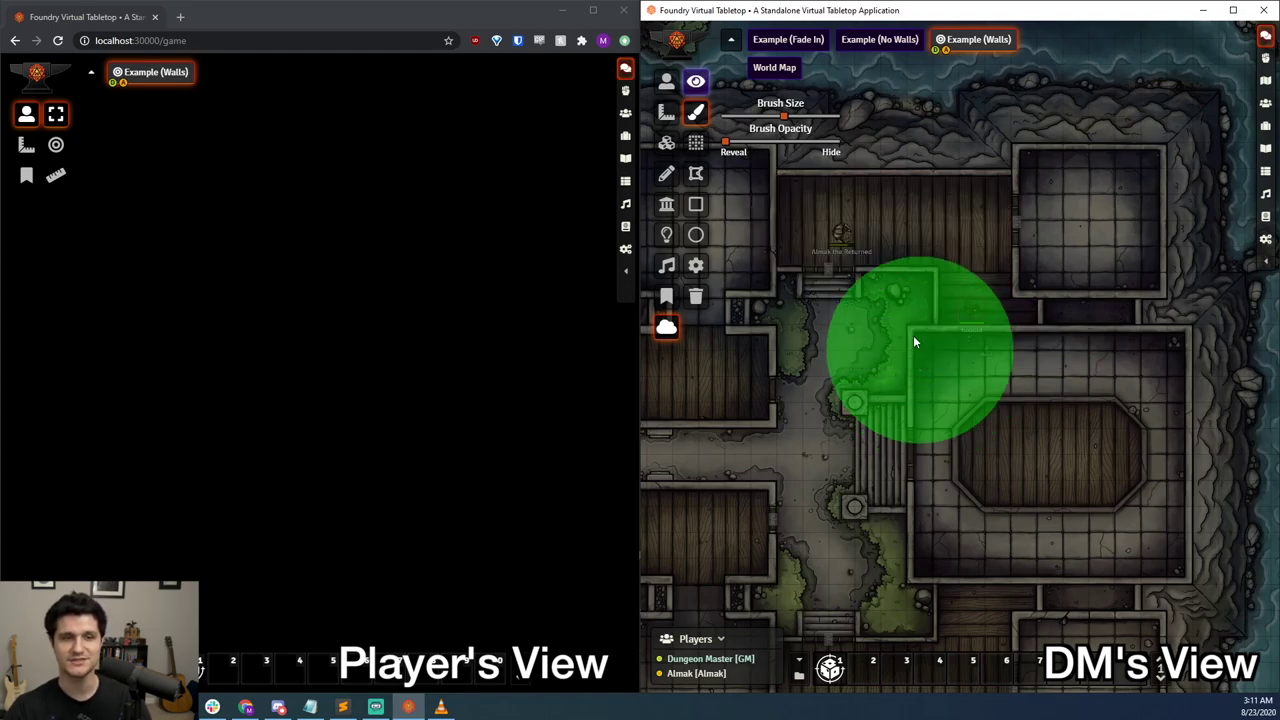
- Reveal the wooden walkway and the kobold's alcove with a polygon traced along their walls
left_click(696, 173)
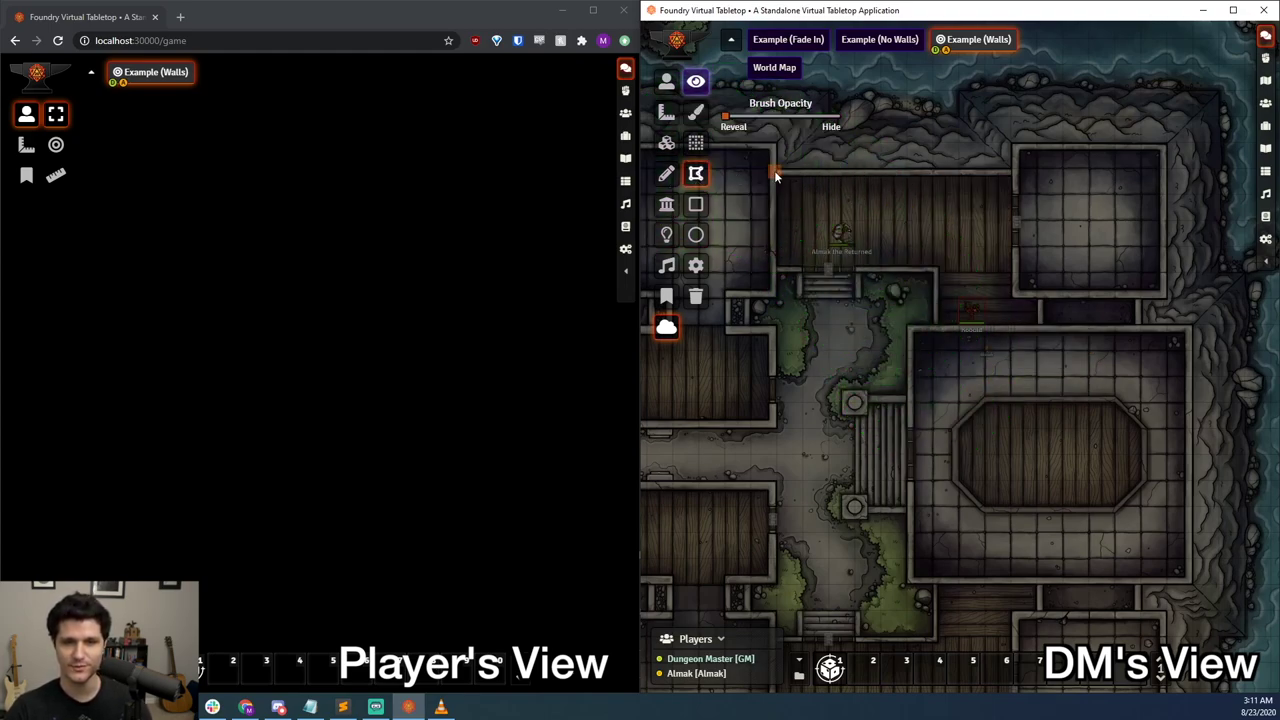
left_click(1015, 294)
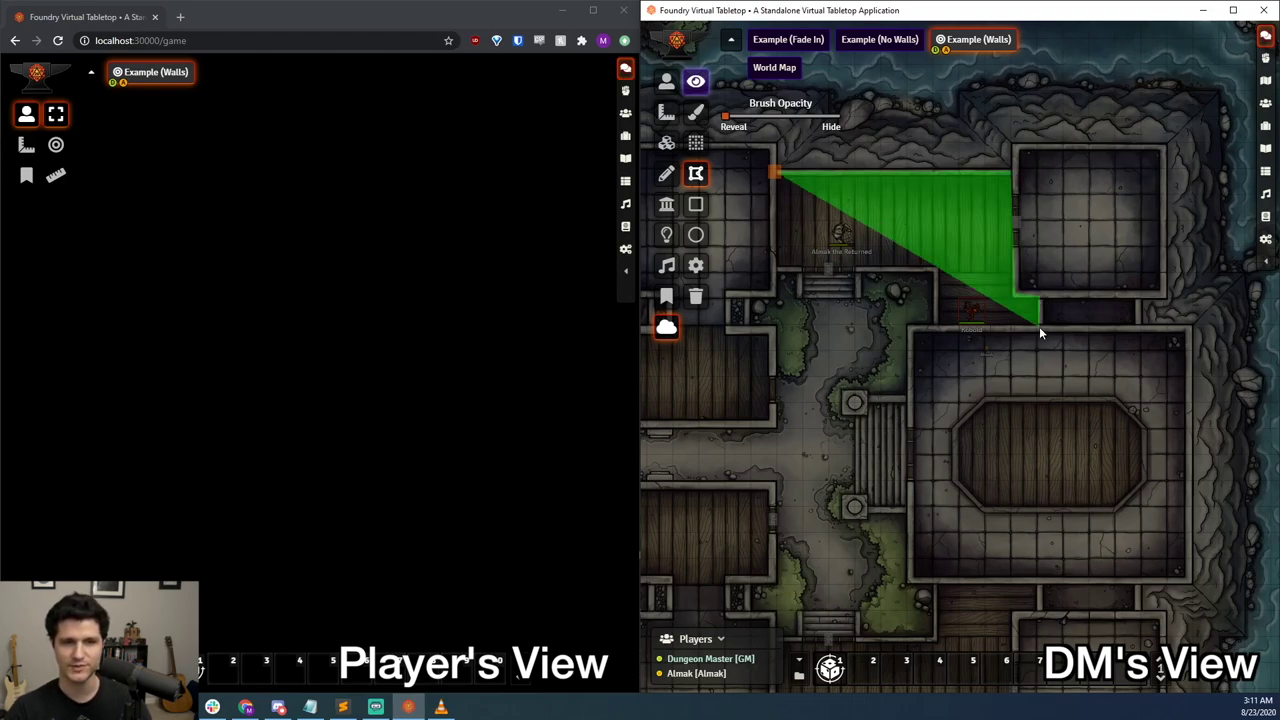
left_click(936, 325)
left_click(936, 269)
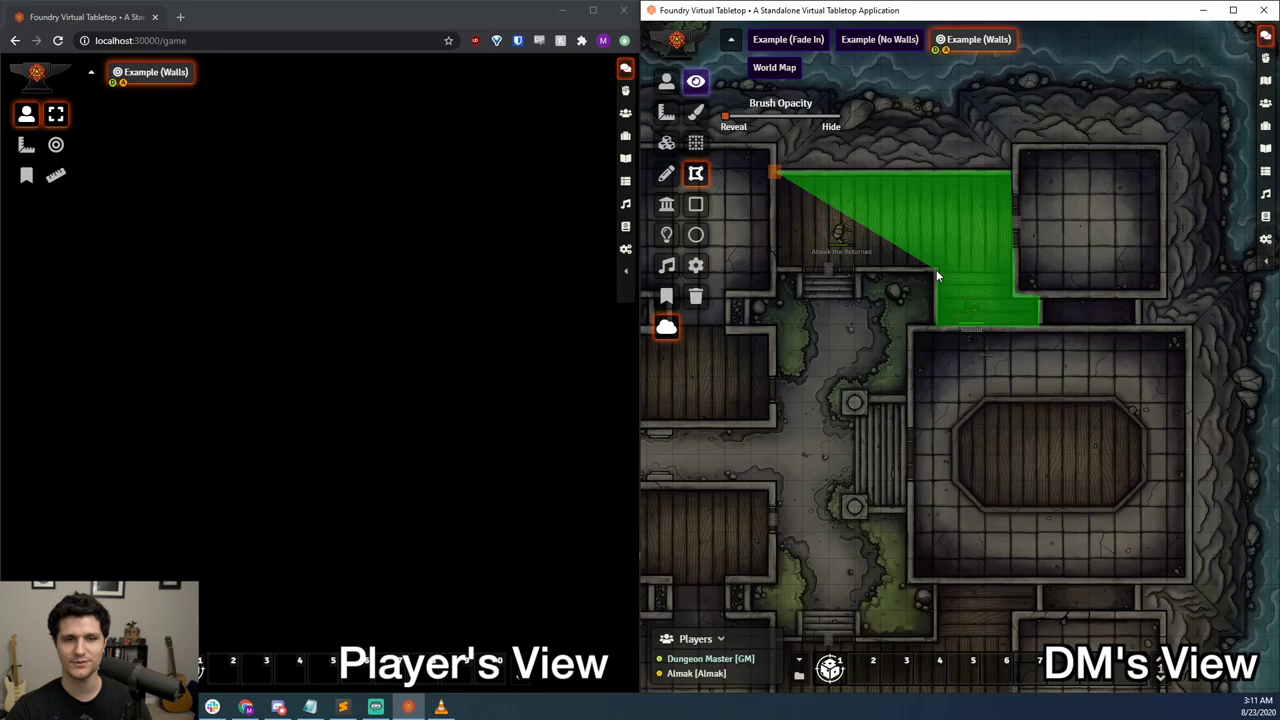
left_click(774, 170)
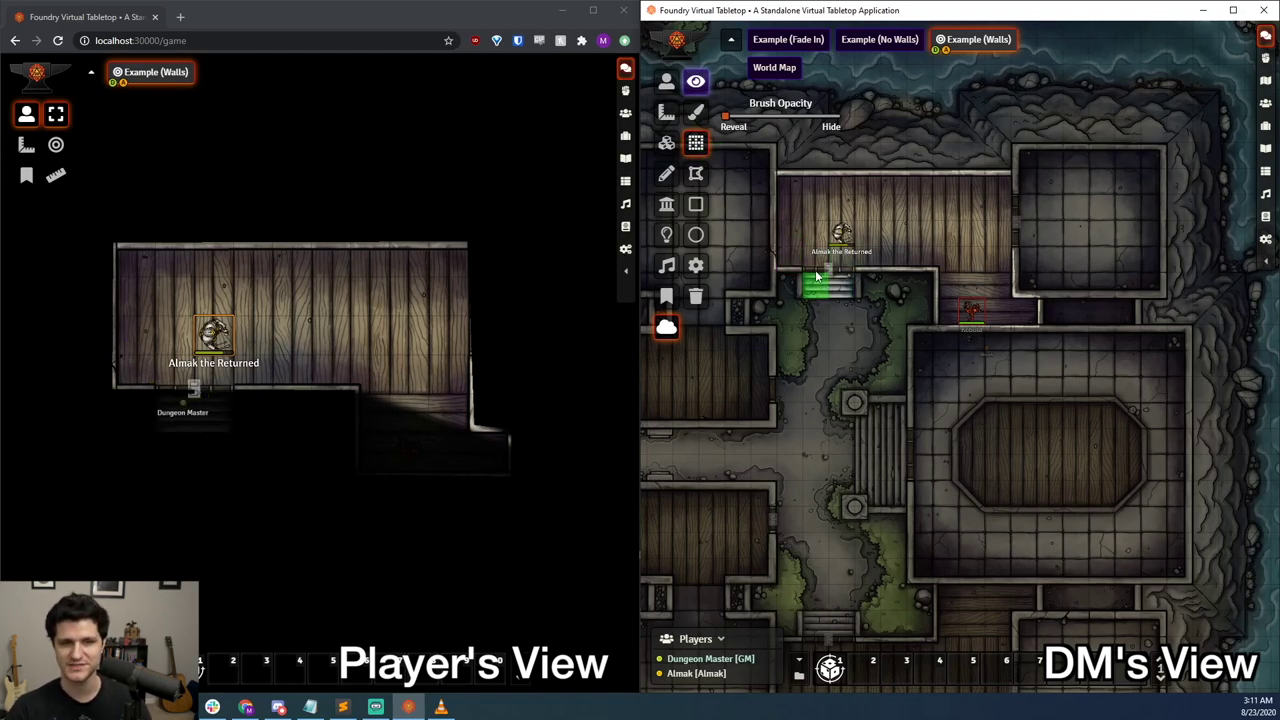
- Reveal the grid squares beside the walkway's doors and move the character token through the east door into the adjoining room
left_click_drag(774, 258, 772, 205)
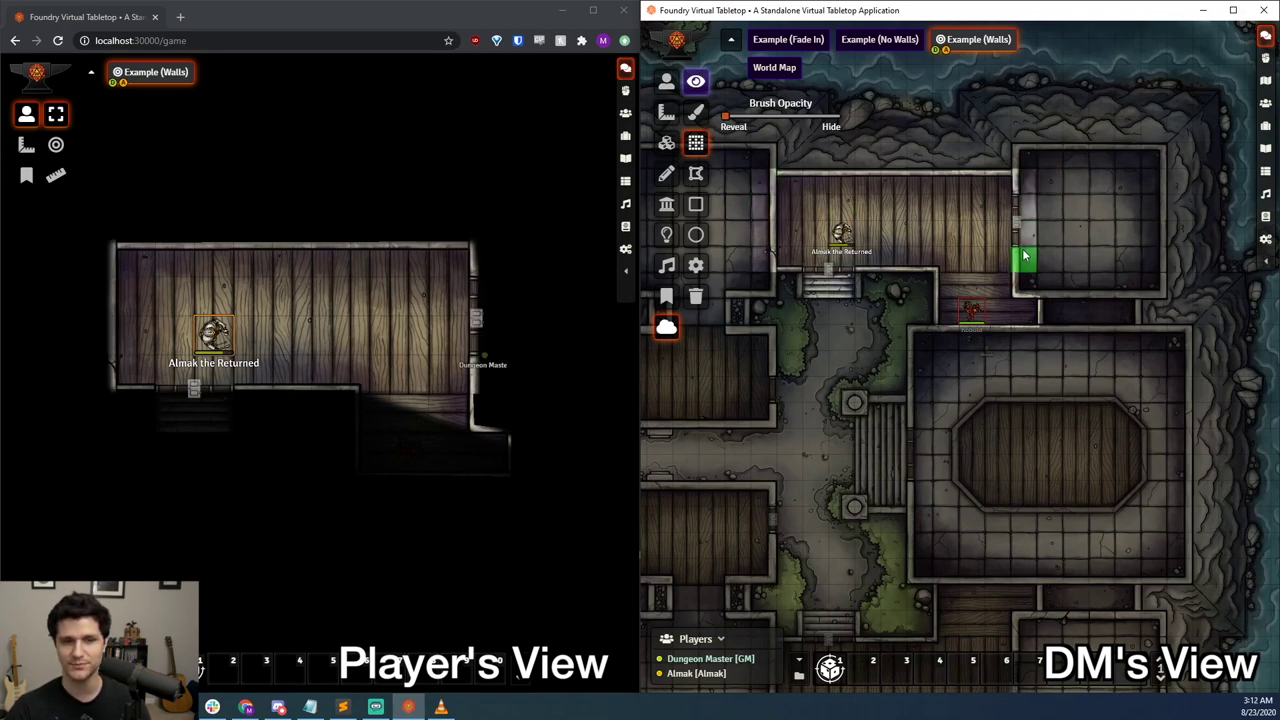
left_click_drag(213, 340, 494, 346)
key("Right")
key("Right")
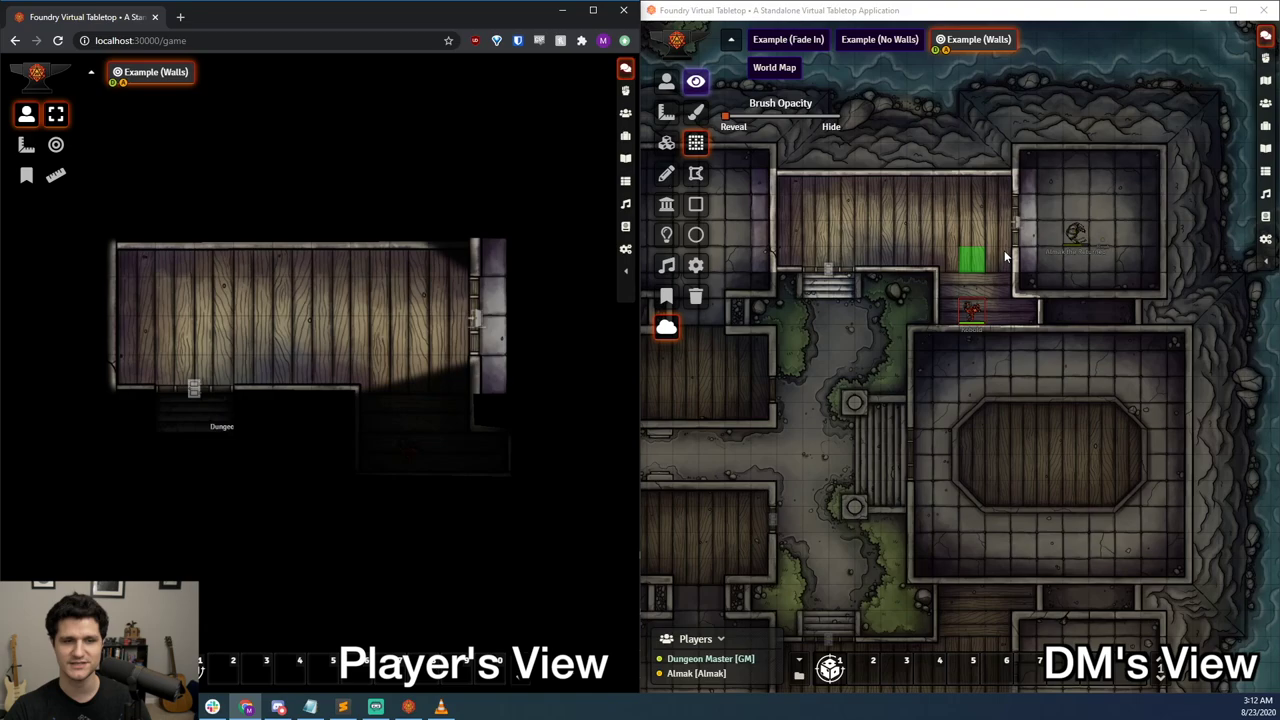
- Reveal the stone room east of the walkway square by square with the grid tool
left_click(1034, 162)
mouse_move(1034, 162)
left_mouse_down()
mouse_move(1150, 184)
mouse_move(1100, 285)
mouse_move(1037, 264)
mouse_move(1075, 232)
mouse_move(1075, 208)
left_mouse_up()
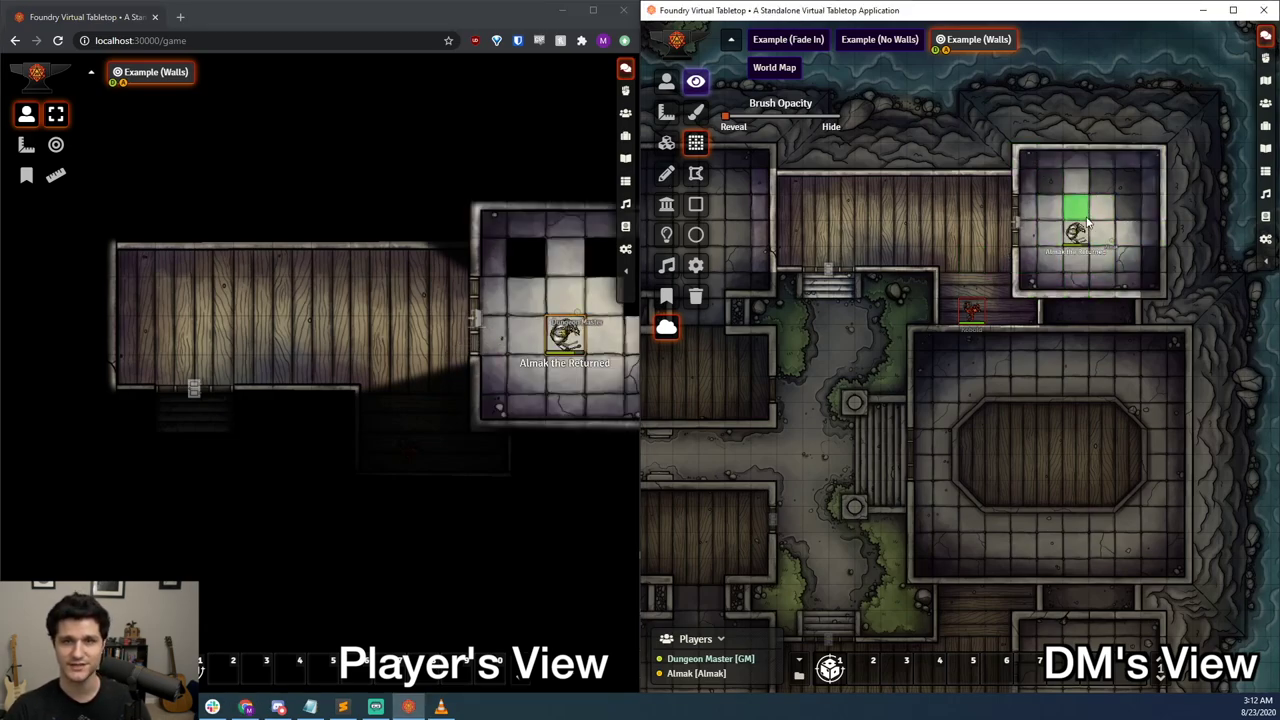